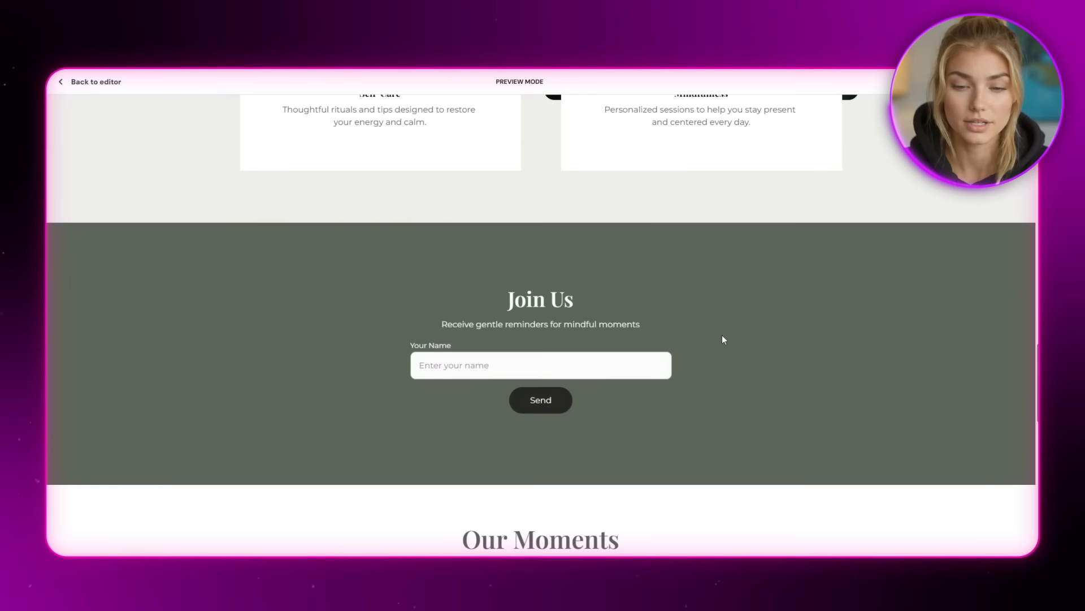
# Step: Look through the finished example website in preview, covering the home page sections, the Store product list and the About page
pyautogui.scroll(-10, 815, 462)
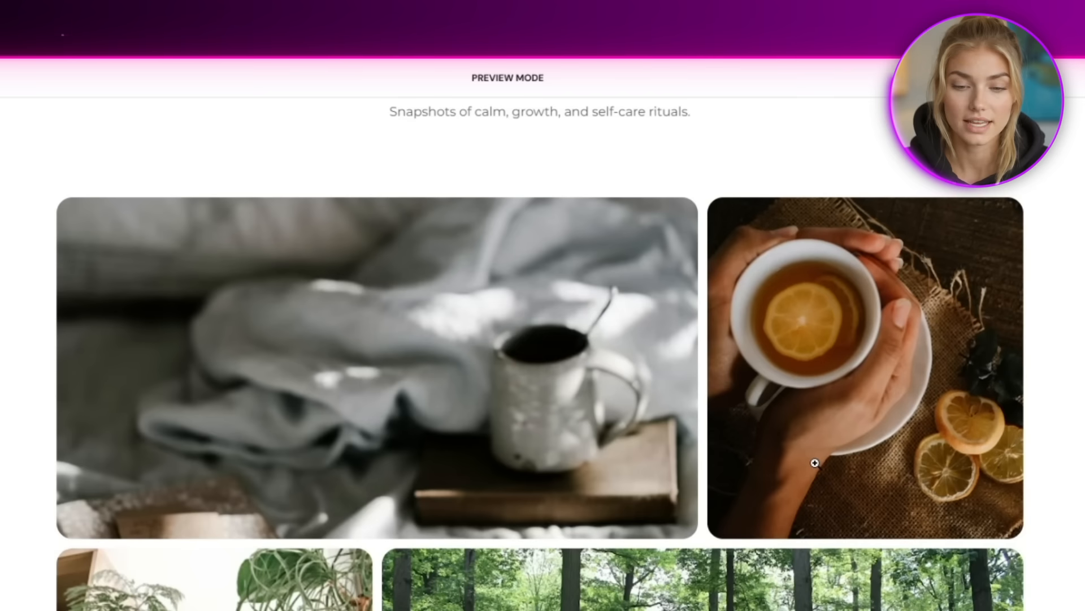
pyautogui.scroll(7, 816, 463)
pyautogui.scroll(15, 816, 470)
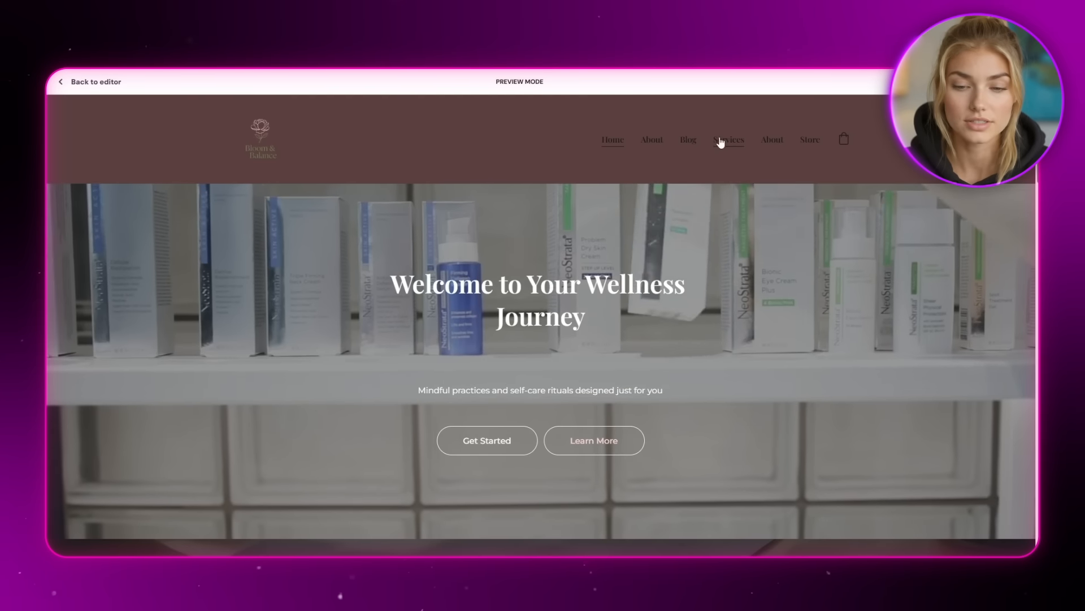
pyautogui.click(807, 141)
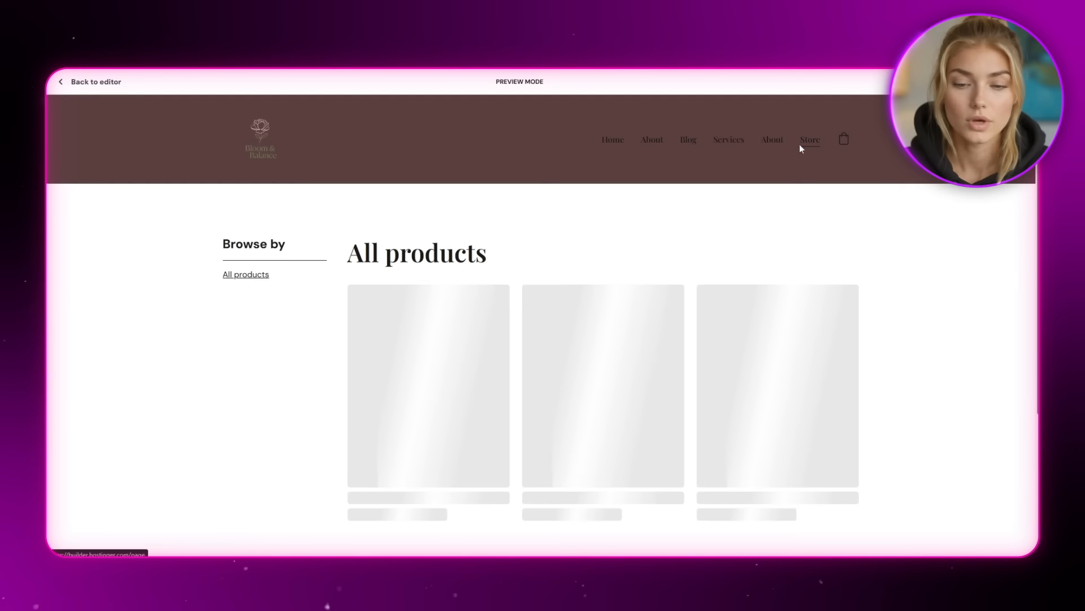
pyautogui.scroll(-3, 509, 228)
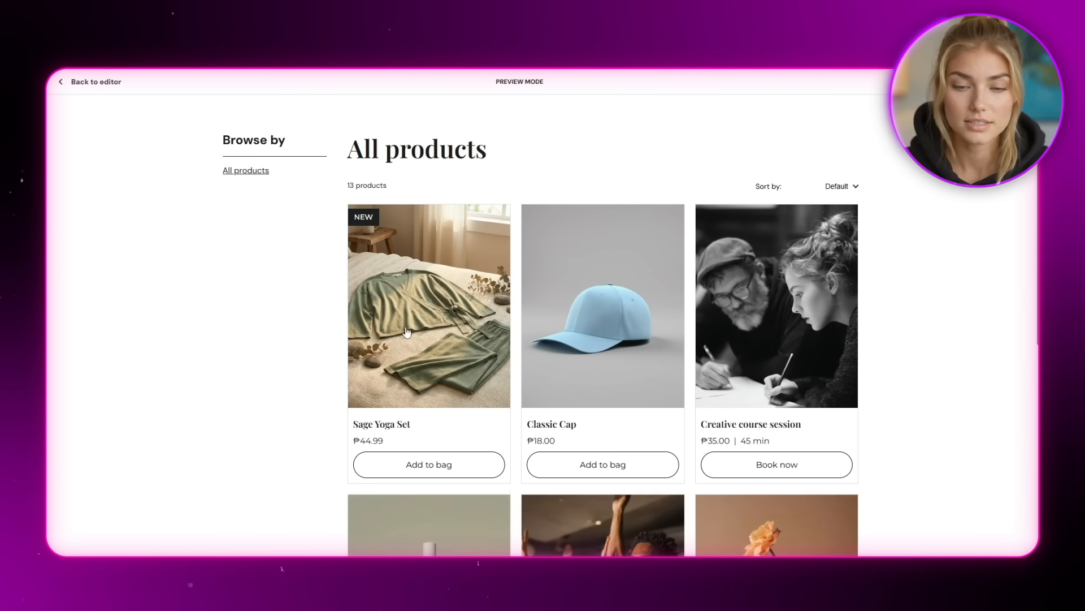
pyautogui.scroll(3, 414, 376)
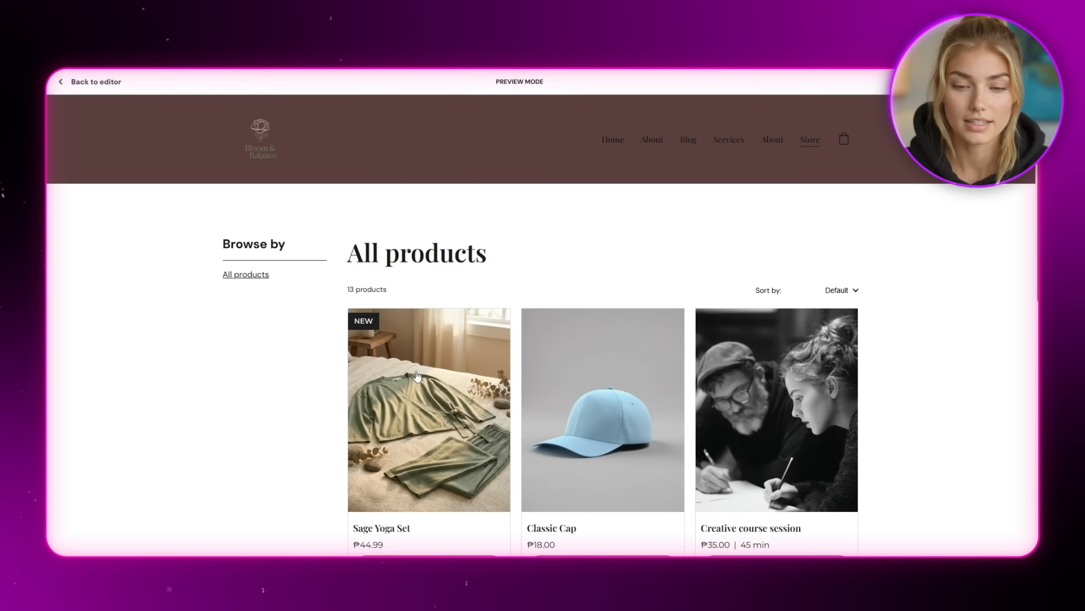
pyautogui.click(779, 145)
pyautogui.scroll(-4, 670, 328)
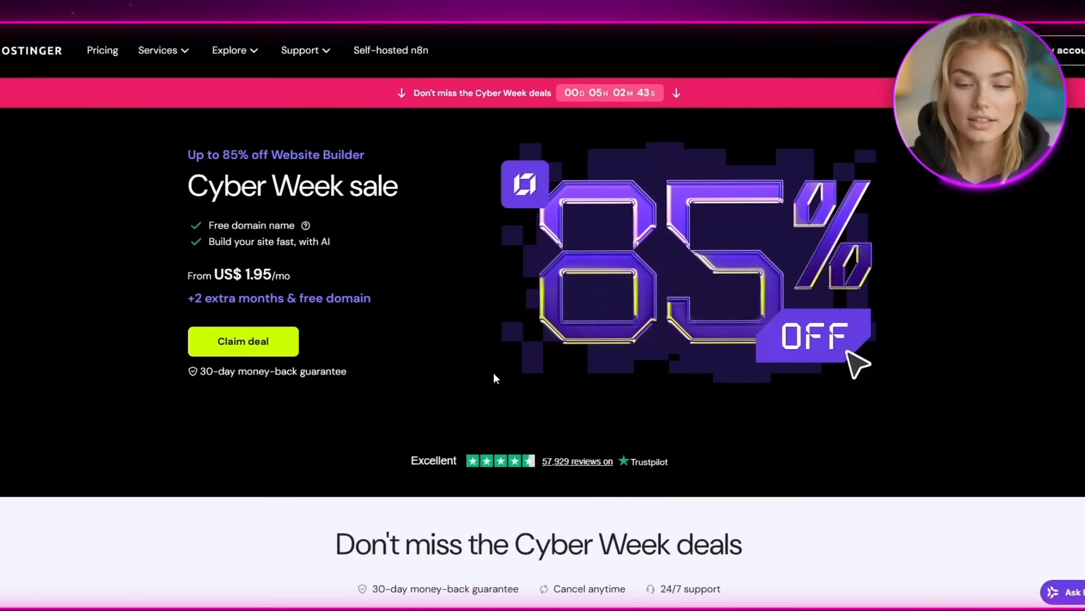
# Step: Compare the Premium and Business Website Builder plans in the Cyber Week deals and choose the Business Website Builder plan
pyautogui.scroll(-5, 495, 373)
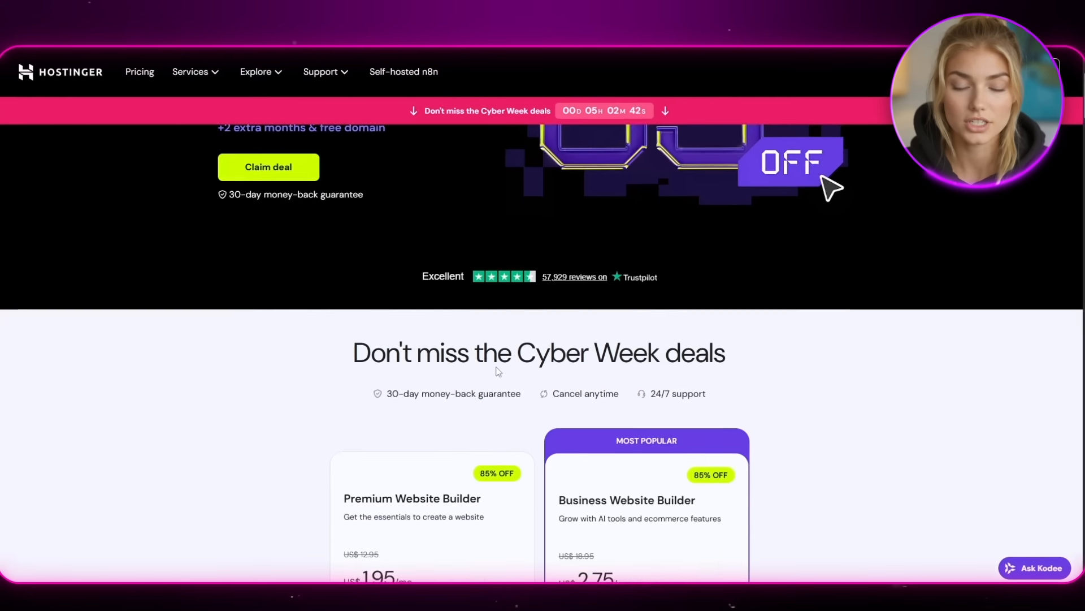
pyautogui.scroll(5, 494, 373)
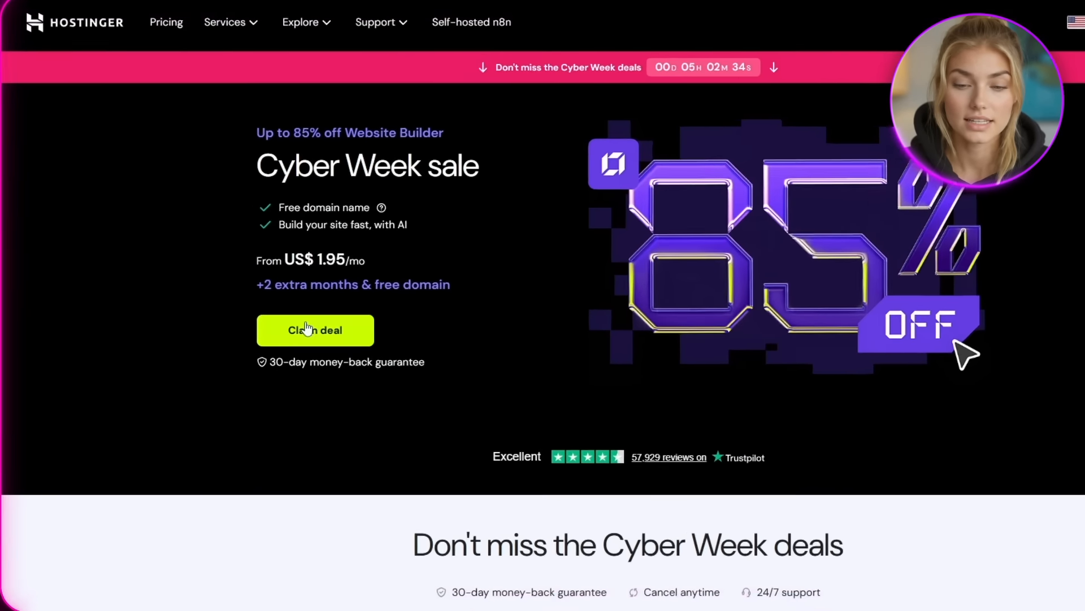
pyautogui.click(338, 336)
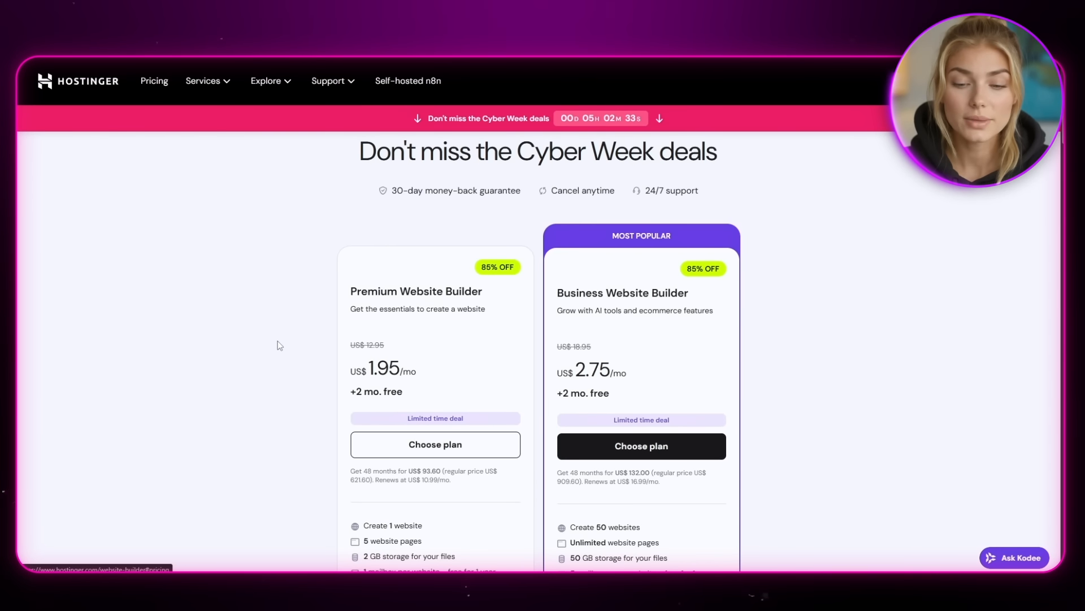
pyautogui.scroll(-2, 653, 390)
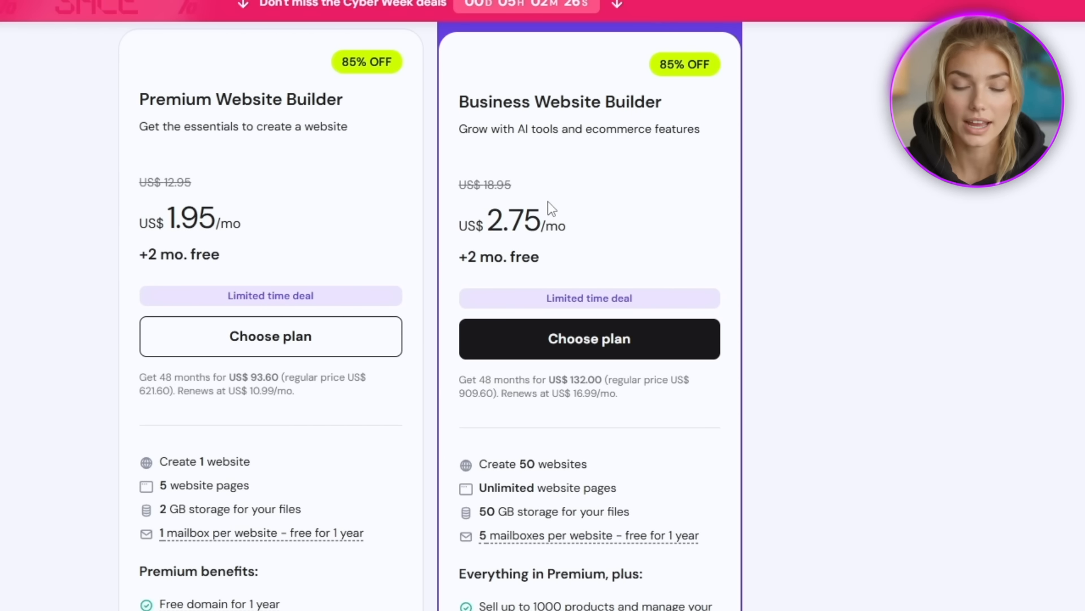
pyautogui.scroll(-5, 514, 355)
pyautogui.scroll(-4, 766, 395)
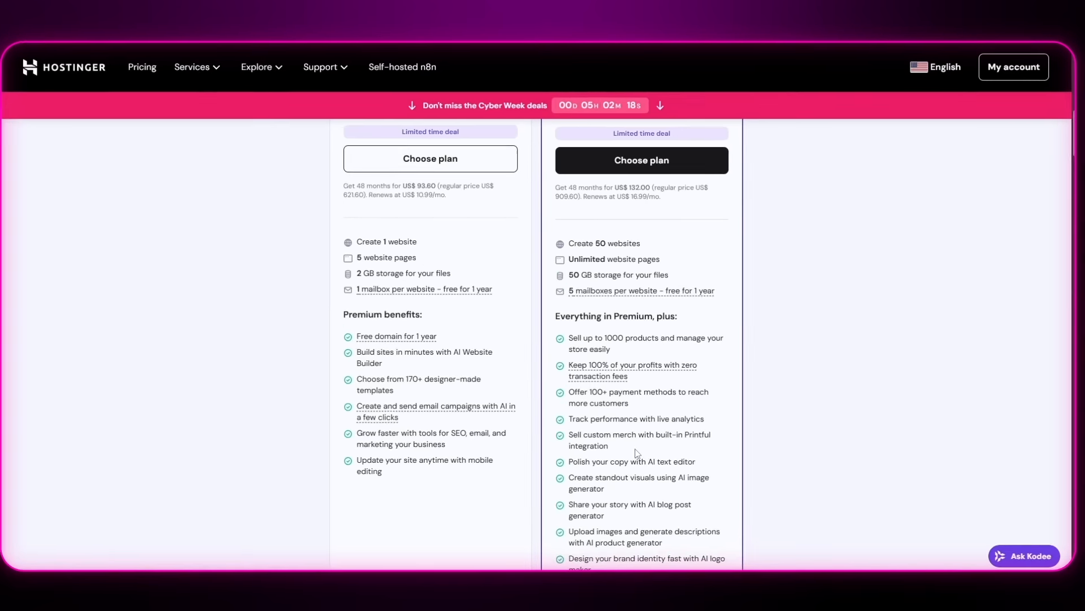
pyautogui.scroll(4, 636, 449)
pyautogui.click(634, 385)
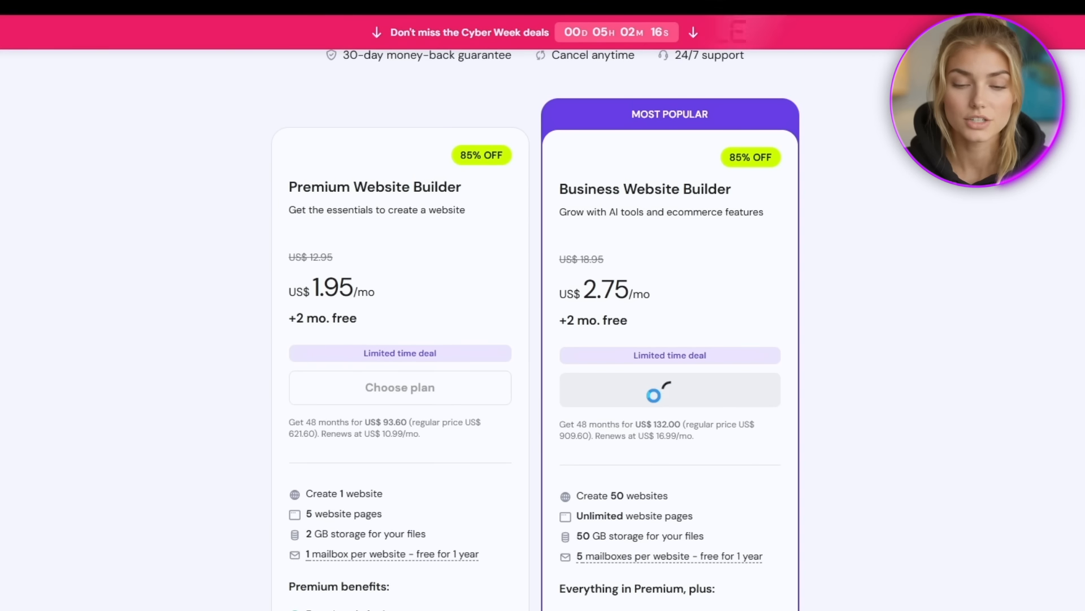
# Step: Set the plan period to 48 months and continue from the cart with the coupon code ISA applied
pyautogui.scroll(-5, 419, 386)
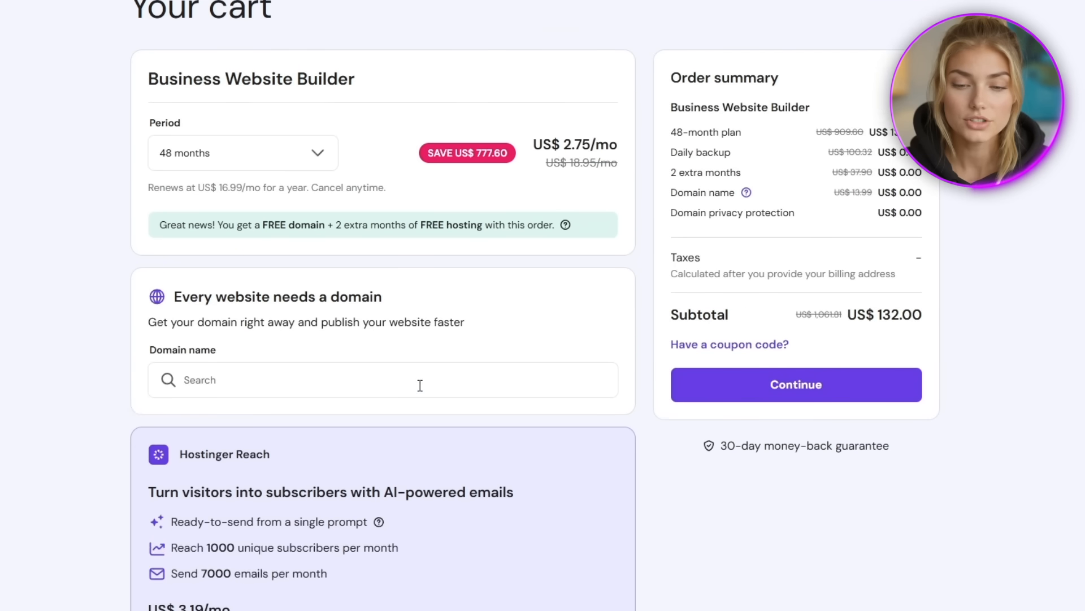
pyautogui.scroll(5, 418, 411)
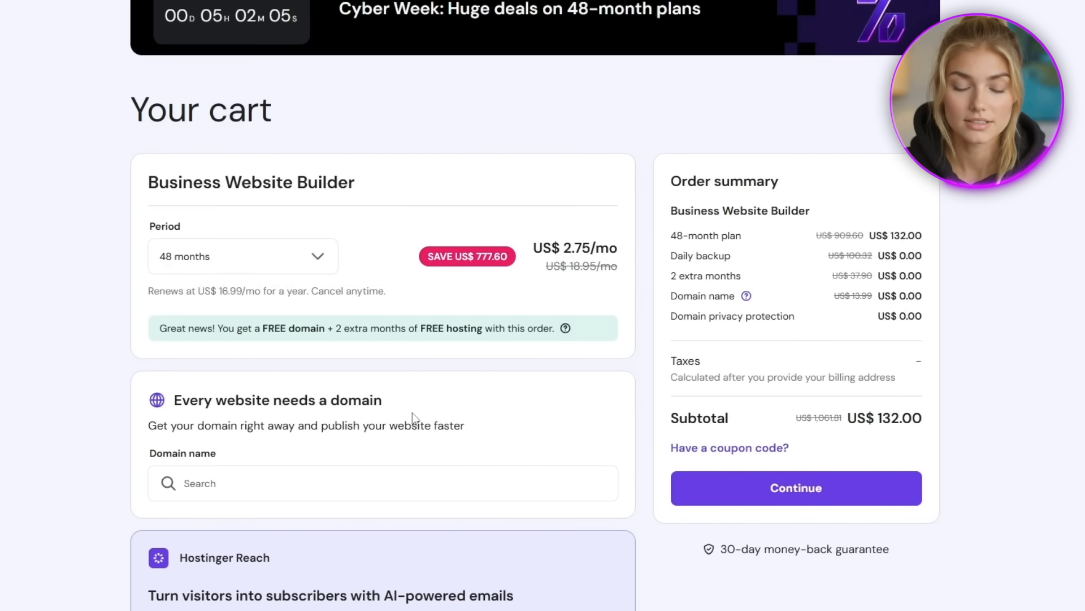
pyautogui.click(188, 304)
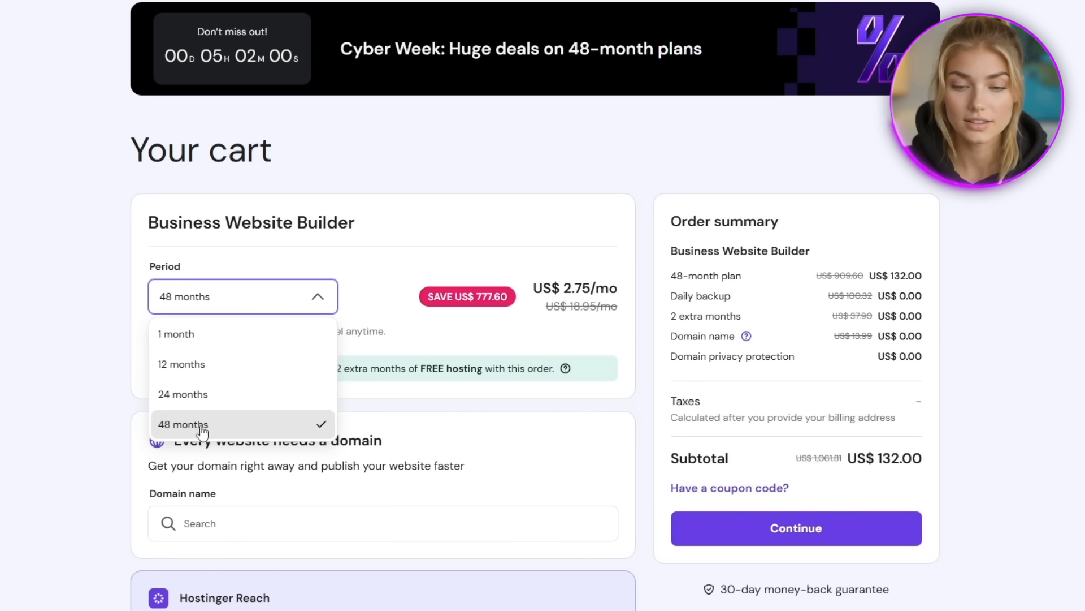
pyautogui.click(237, 363)
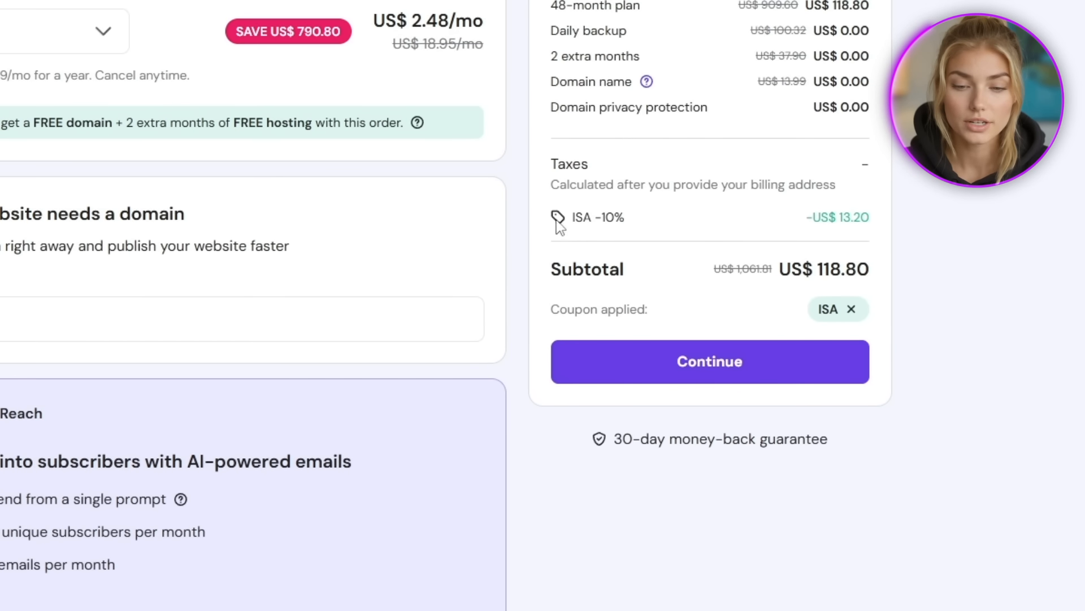
pyautogui.click(707, 368)
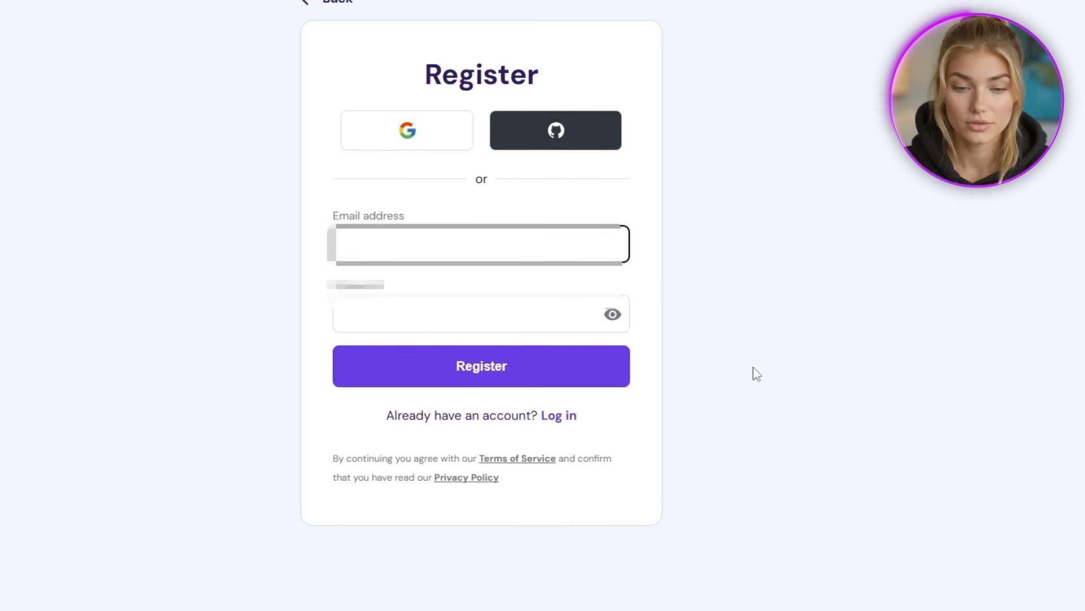
# Step: Register a new account by entering the e-mail address and the account password
pyautogui.write('is')
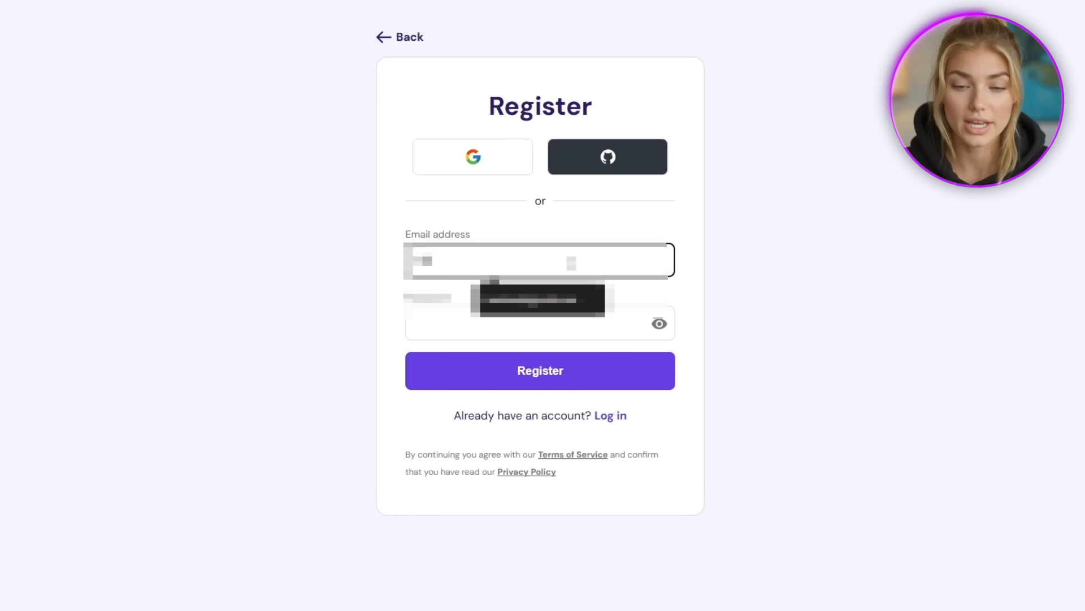
pyautogui.click(557, 301)
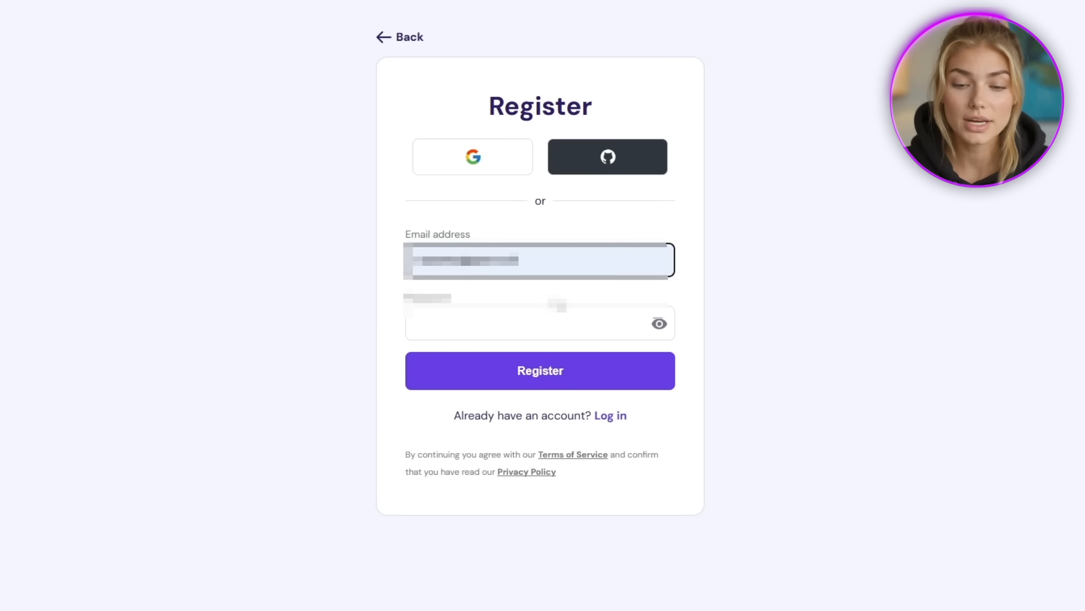
pyautogui.click(543, 324)
pyautogui.write('********')
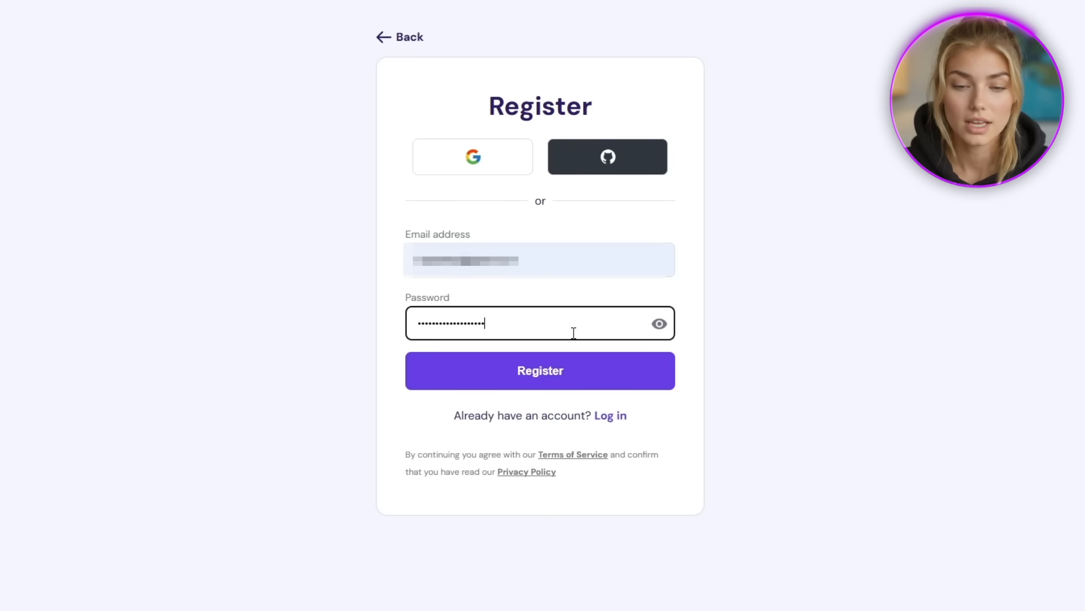
pyautogui.click(538, 380)
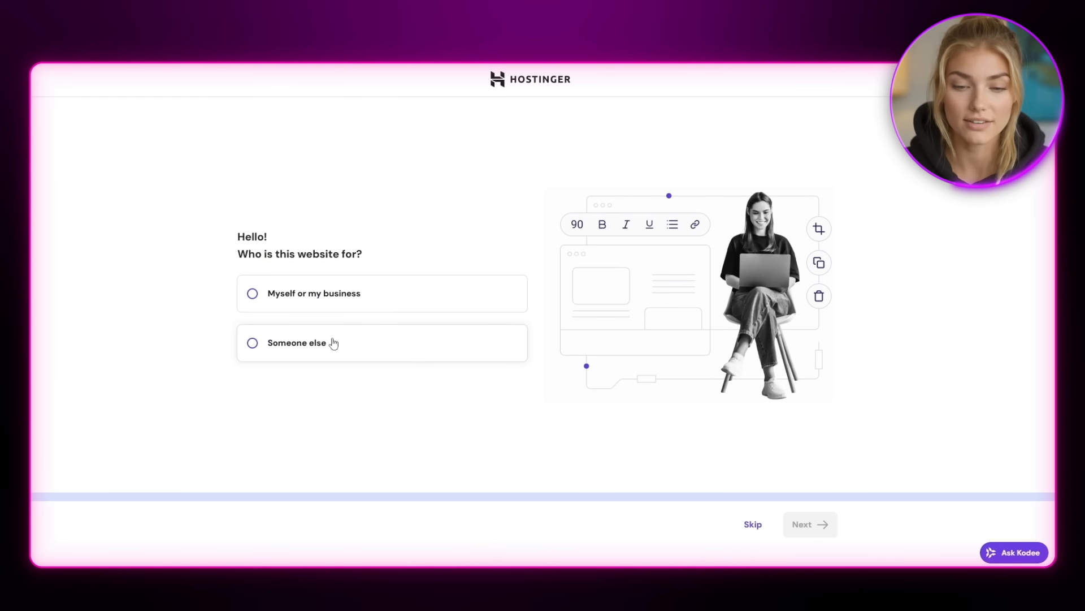
# Step: Answer the onboarding questions with "Myself or my business" and "Create a website"
pyautogui.click(295, 300)
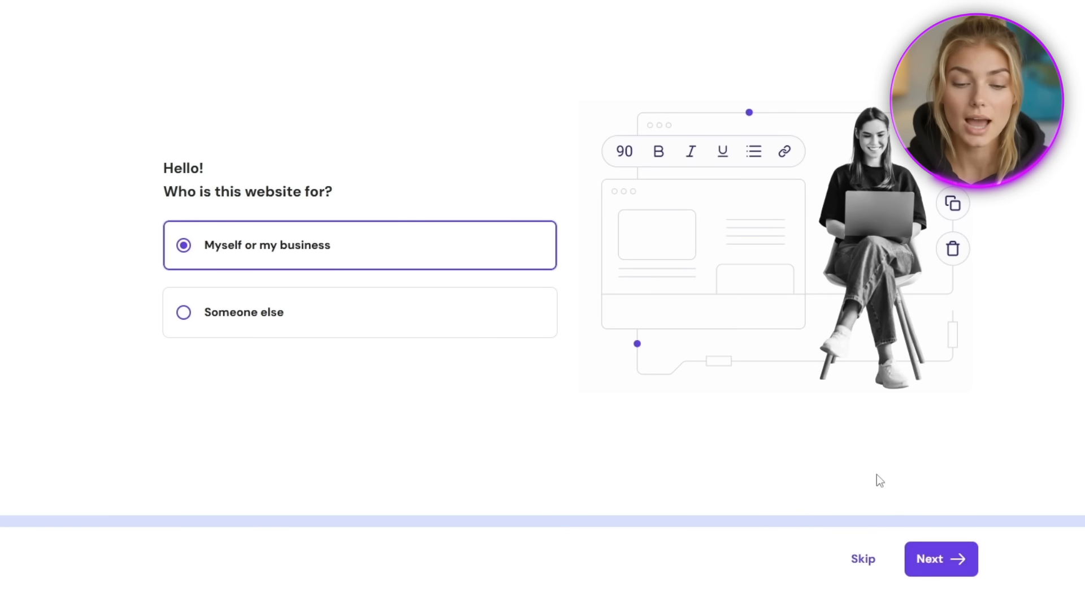
pyautogui.click(940, 560)
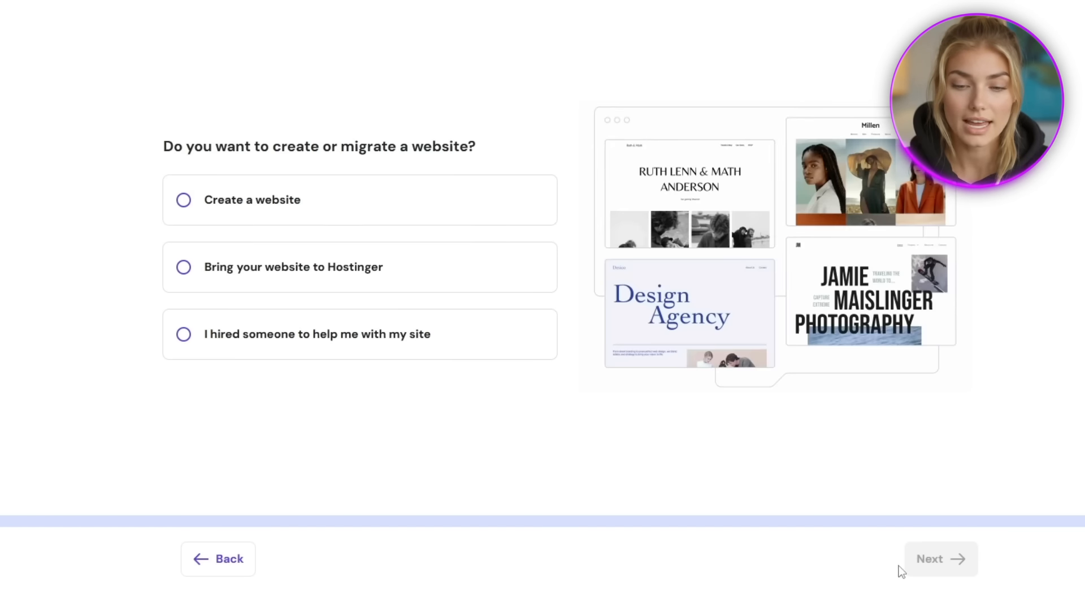
pyautogui.click(183, 201)
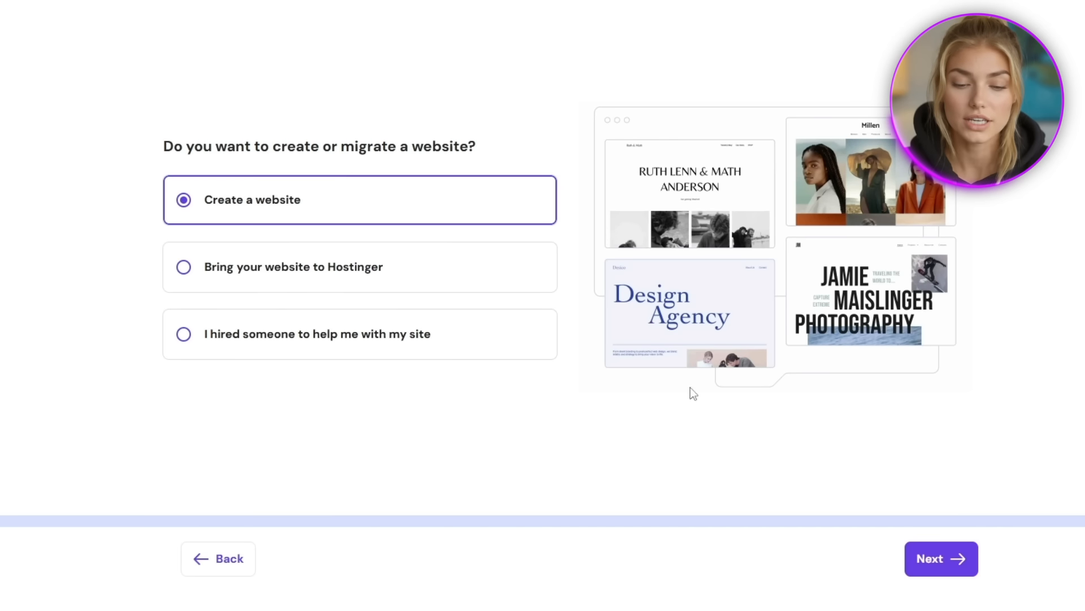
pyautogui.click(927, 557)
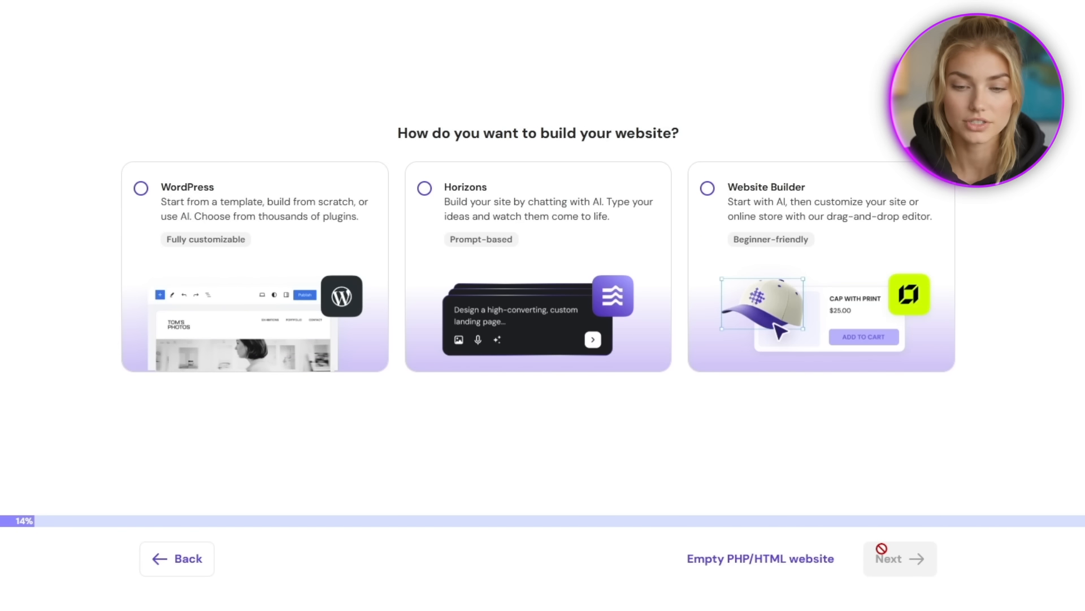
# Step: Choose Website Builder as the way to build the site and use a temporary domain for it
pyautogui.click(758, 295)
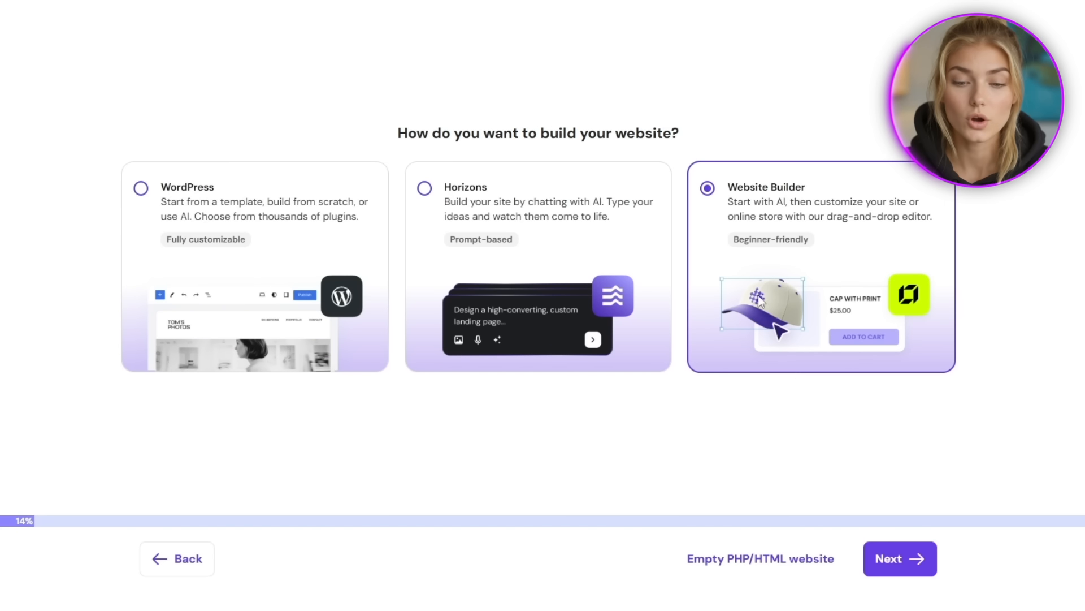
pyautogui.click(897, 554)
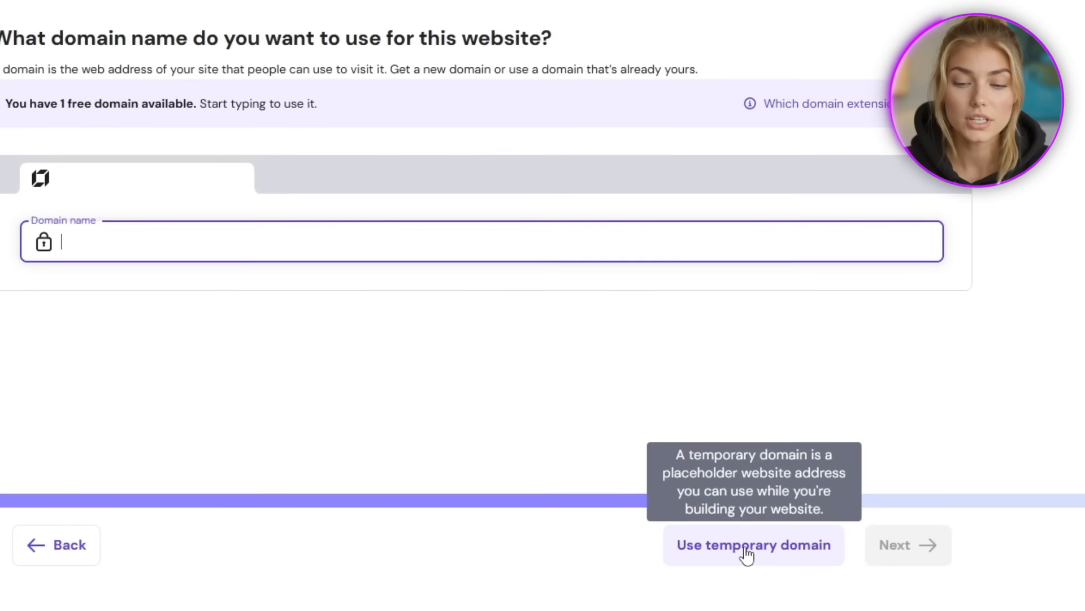
pyautogui.click(746, 551)
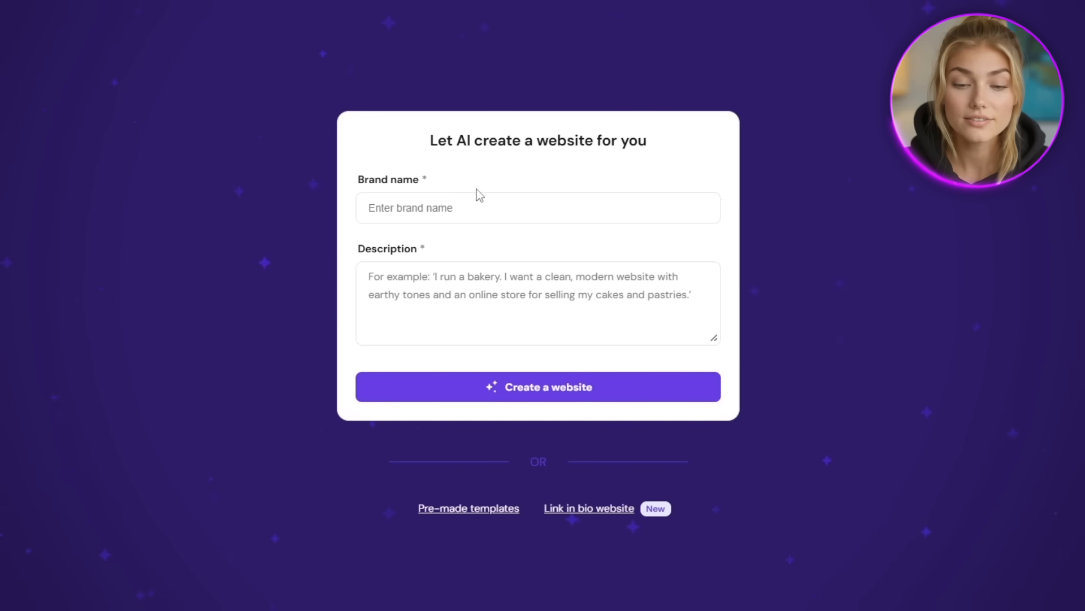
# Step: Enter the brand name Bloom & Balance and describe a lifestyle and wellness brand helping women create balanced, intentional lives through mindfulness, self care, and personal growth
pyautogui.click(464, 212)
pyautogui.write('Bloom & Balance')
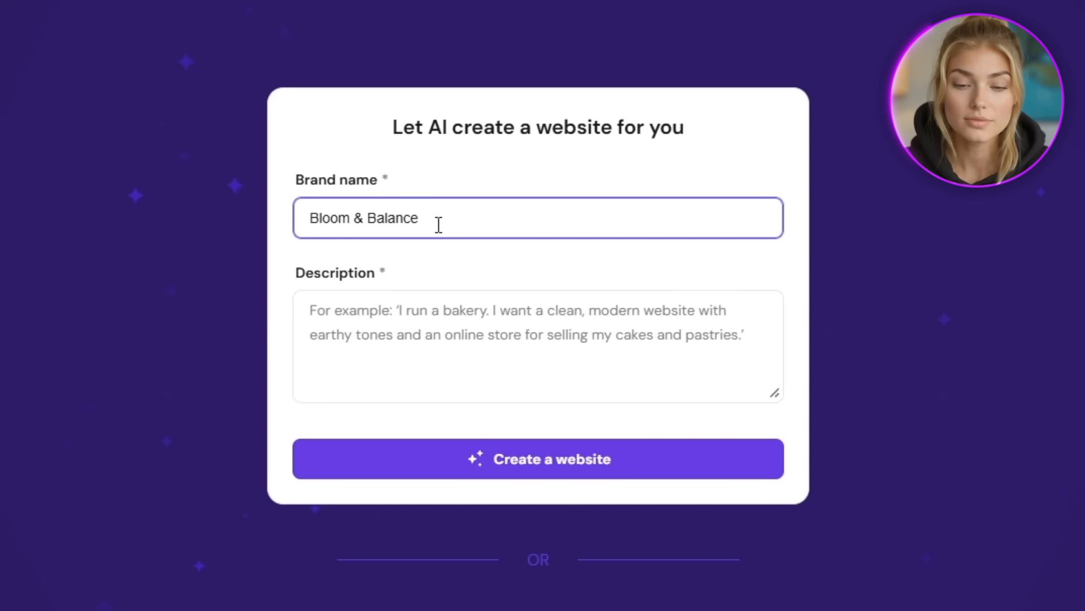
pyautogui.click(414, 349)
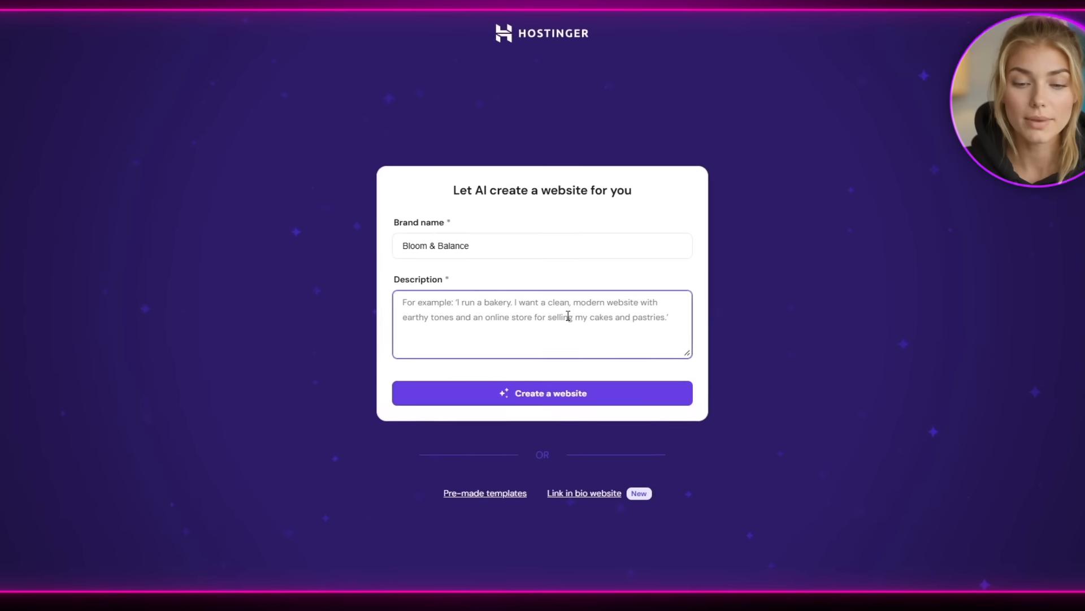
pyautogui.write('Bloom & B')
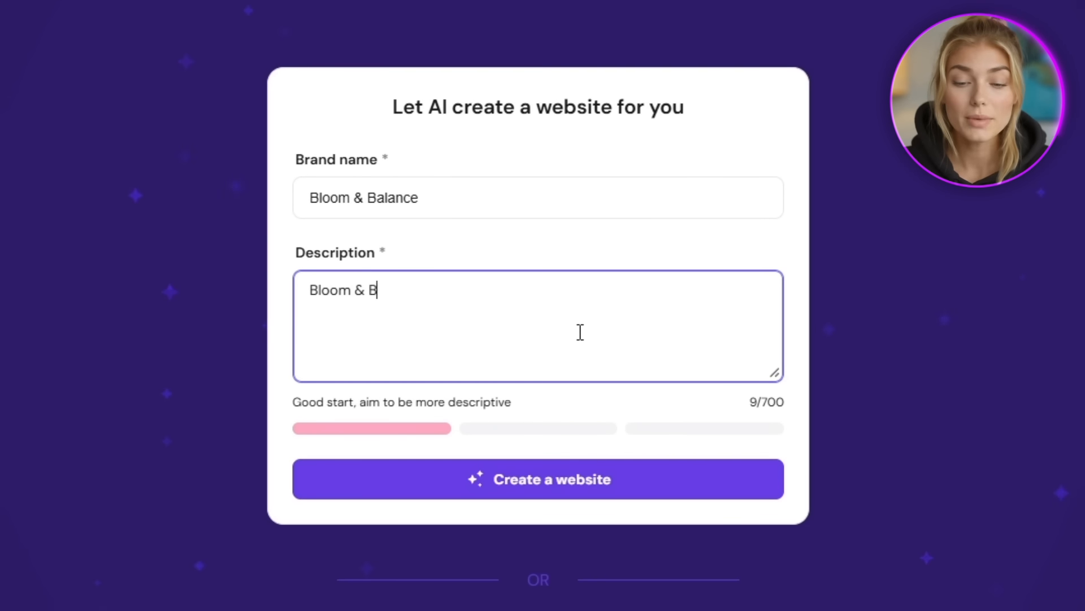
pyautogui.write('alance is a lifestyle and wellness br')
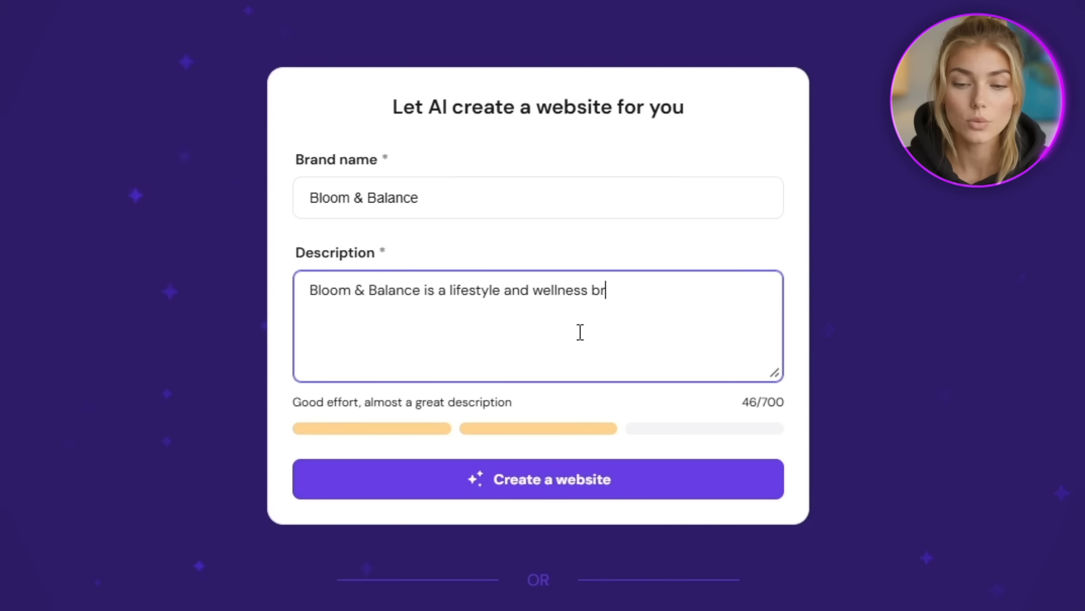
pyautogui.write('and focused on helping women')
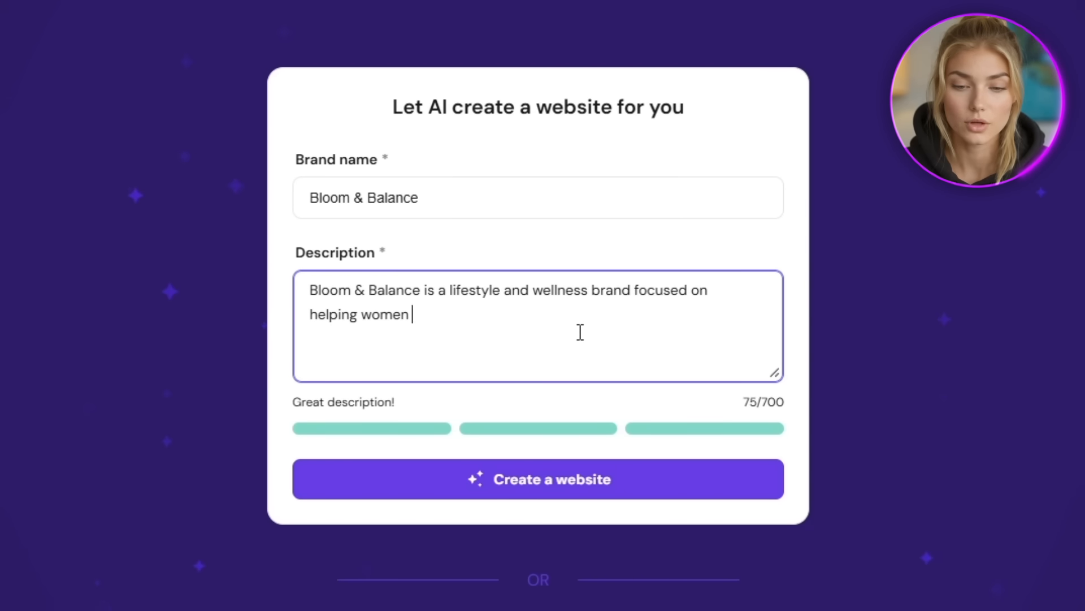
pyautogui.write(' create balanced, intentional lives through mindfulness, self care, and personal growth. The website s')
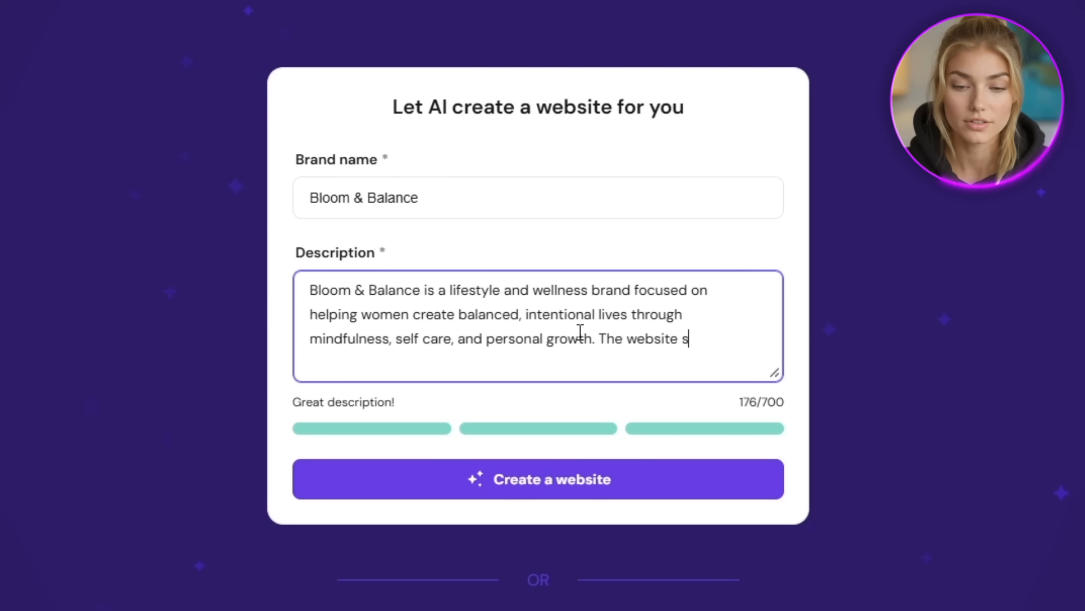
# Step: Extend the description with a calming, feminine, inspiring feel, blush pink, sage green and cream colors, and Home, About, Services, Blog and Contact pages
pyautogui.write('eminine, ')
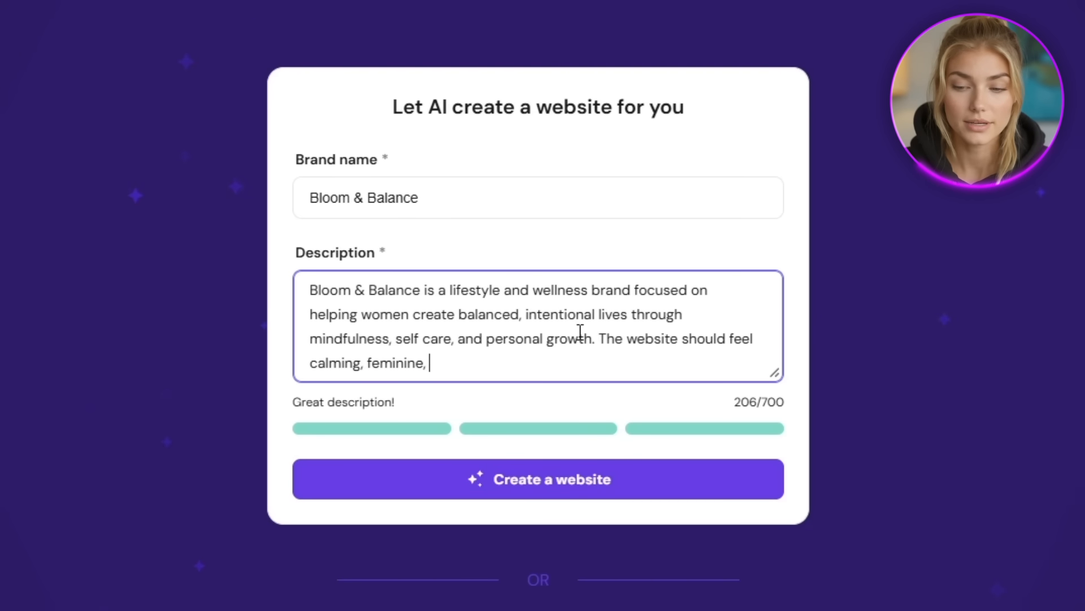
pyautogui.write('and inspiring with soft color')
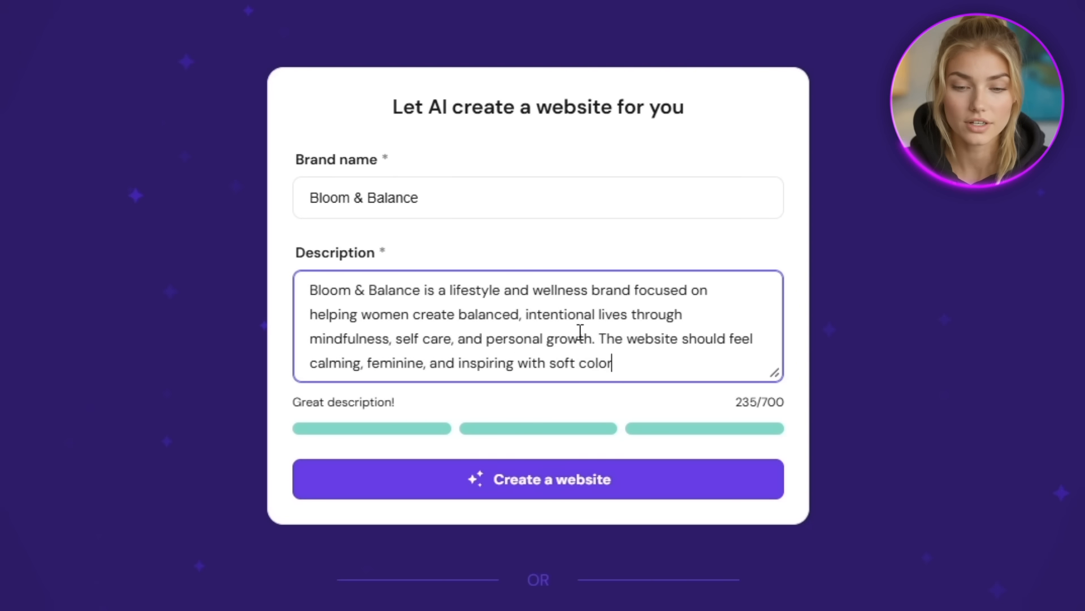
pyautogui.write('s like blush pink, sage green, and cream. I want pages for Home')
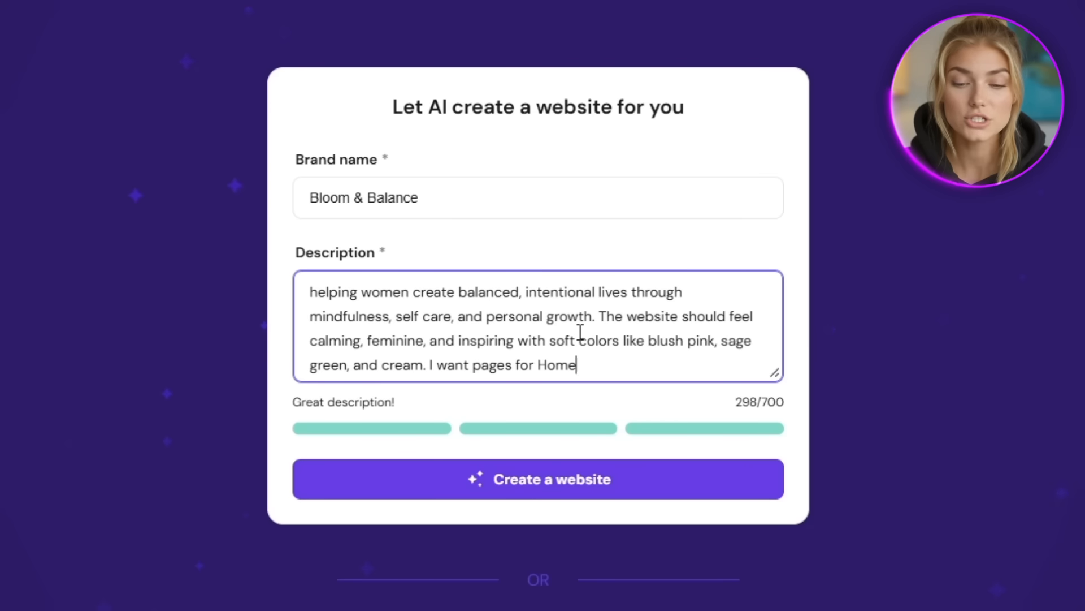
pyautogui.write(', About, Services, Blog, and Contact. The design should be modern')
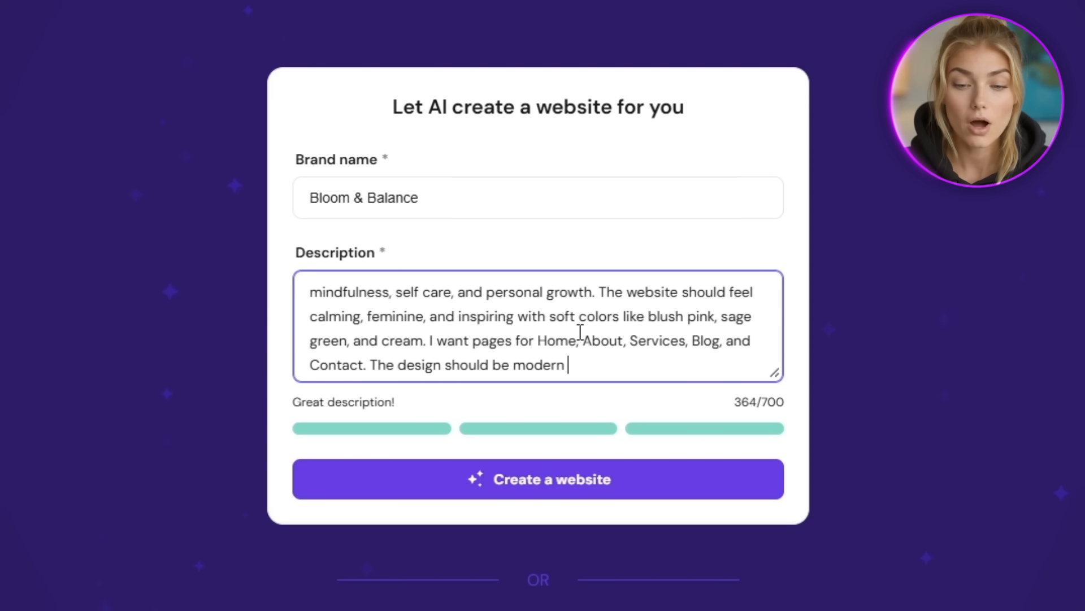
# Step: Complete the description with Playfair Display or Cormorant headings, Montserrat body text and a peaceful sanctuary vibe that prioritizes wellbeing, and generate the website
pyautogui.write('like Play')
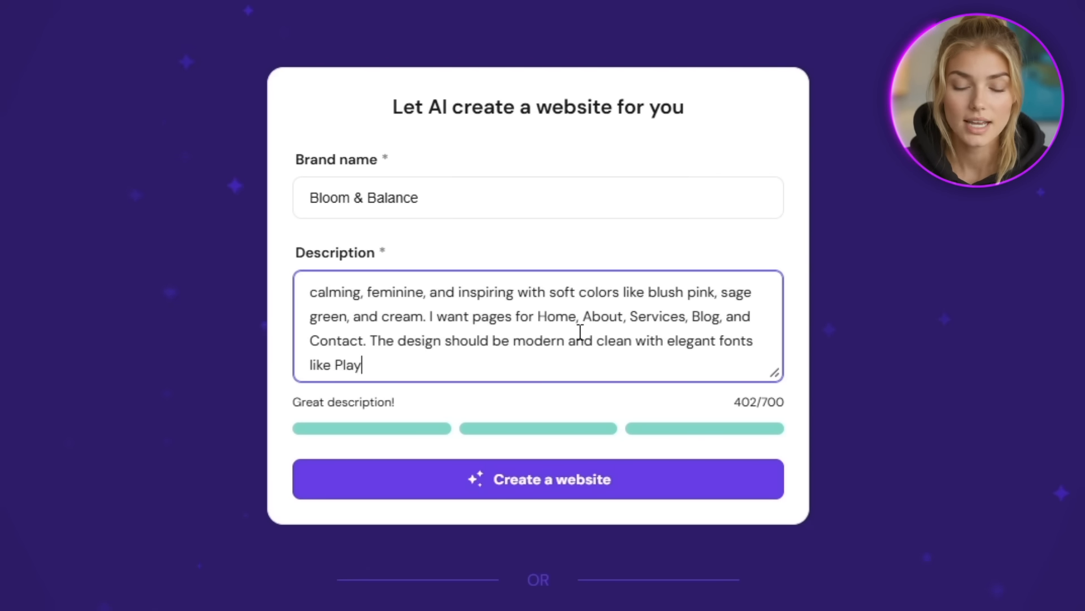
pyautogui.write('fair Disps and something simple like Montser')
pyautogui.write('rat for ')
pyautogui.write('body text. The')
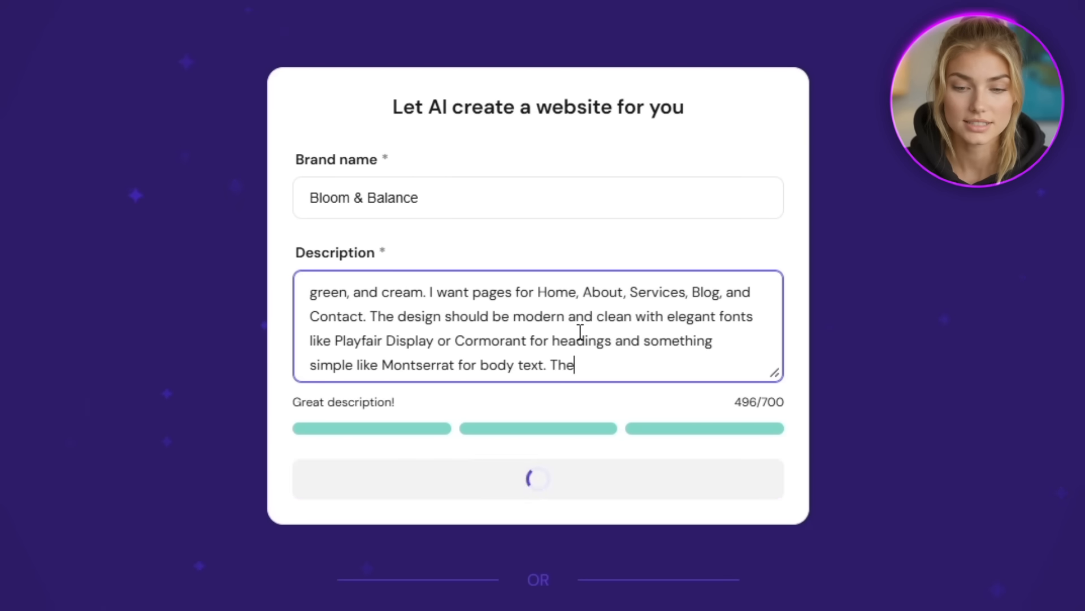
pyautogui.write(' overall vibe should feel like a peaceful sanctua')
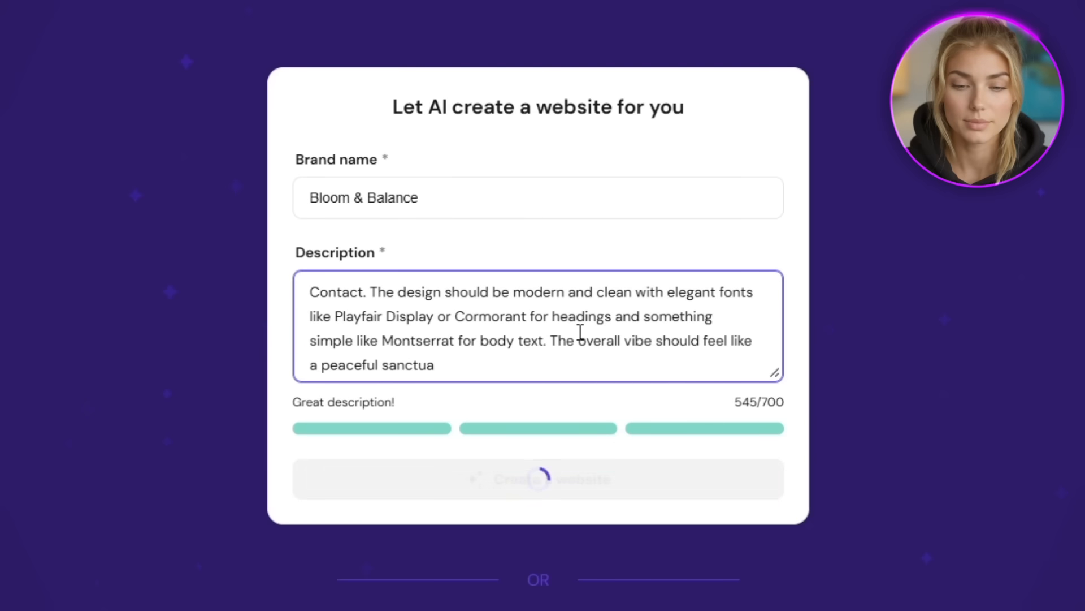
pyautogui.write('ry that encourages visitors to slow down and prioritize their')
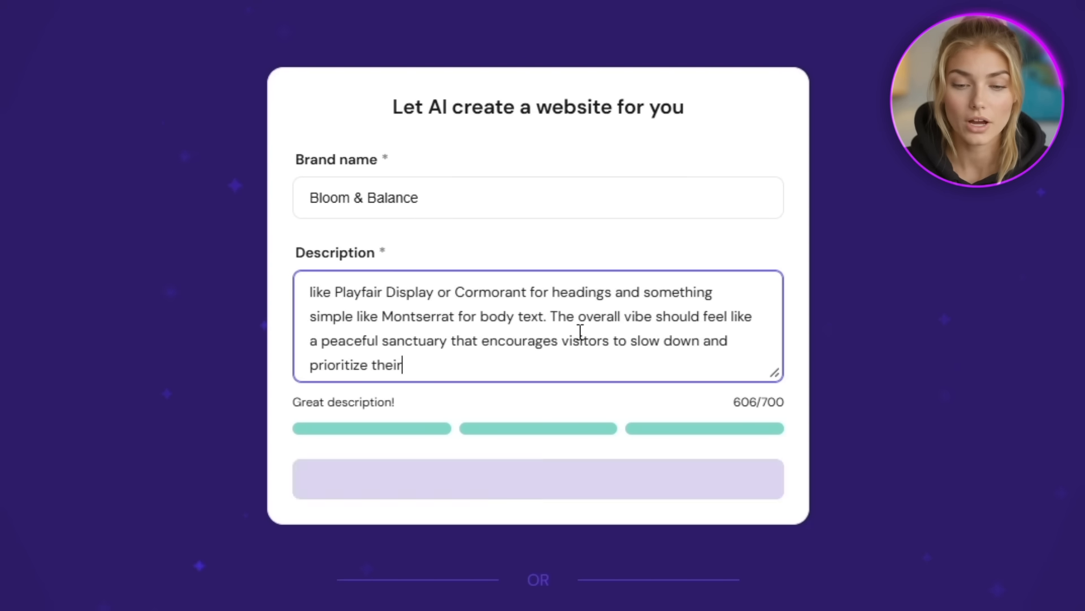
pyautogui.write(' wellbeing.')
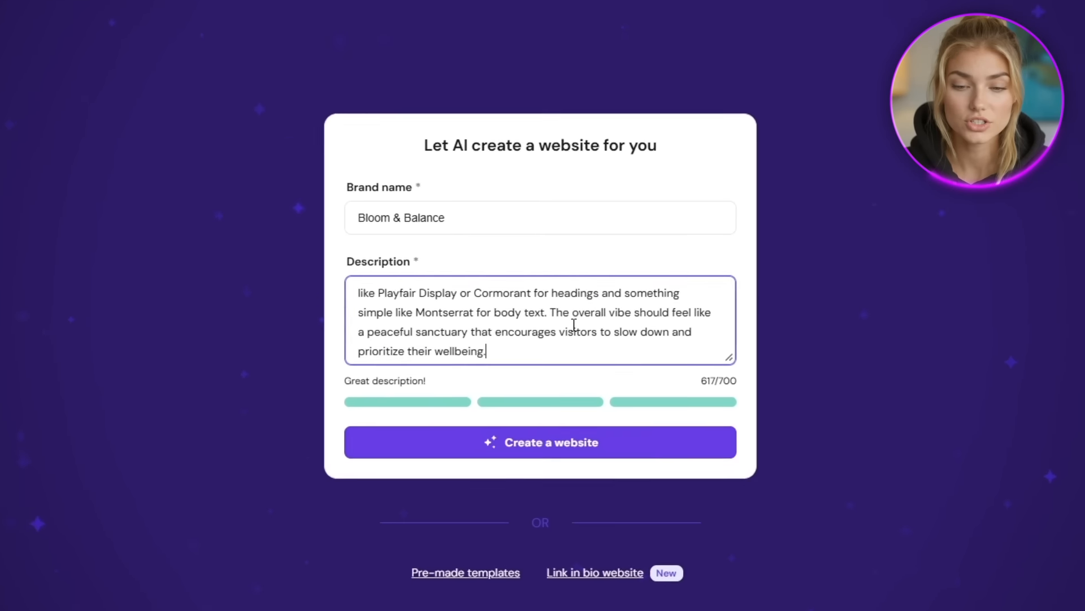
pyautogui.click(535, 449)
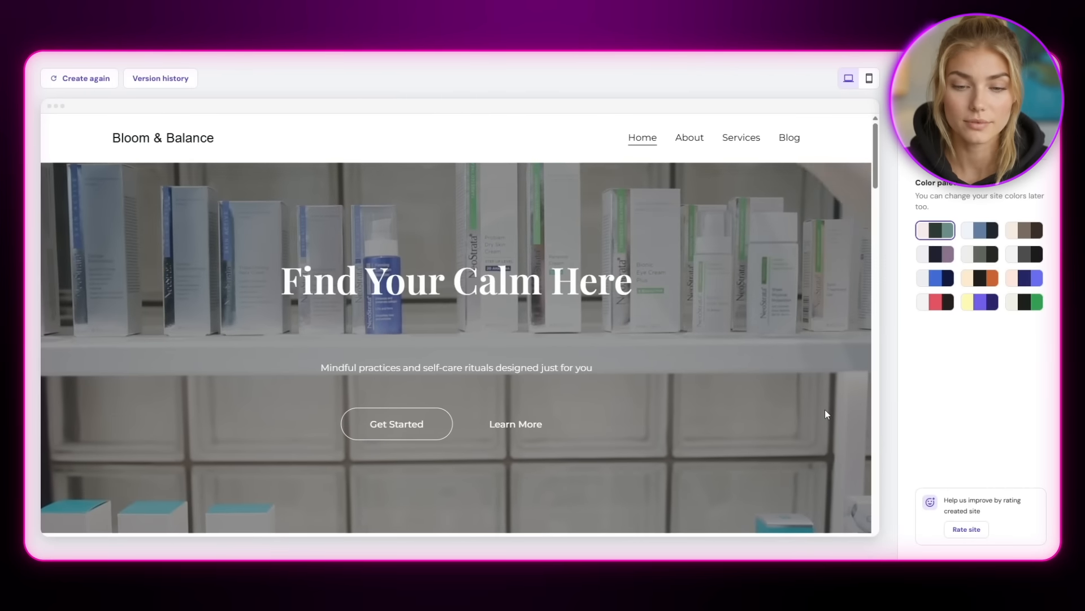
# Step: Review the generated homepage's sections in the desktop preview and in the mobile preview
pyautogui.scroll(-5, 591, 511)
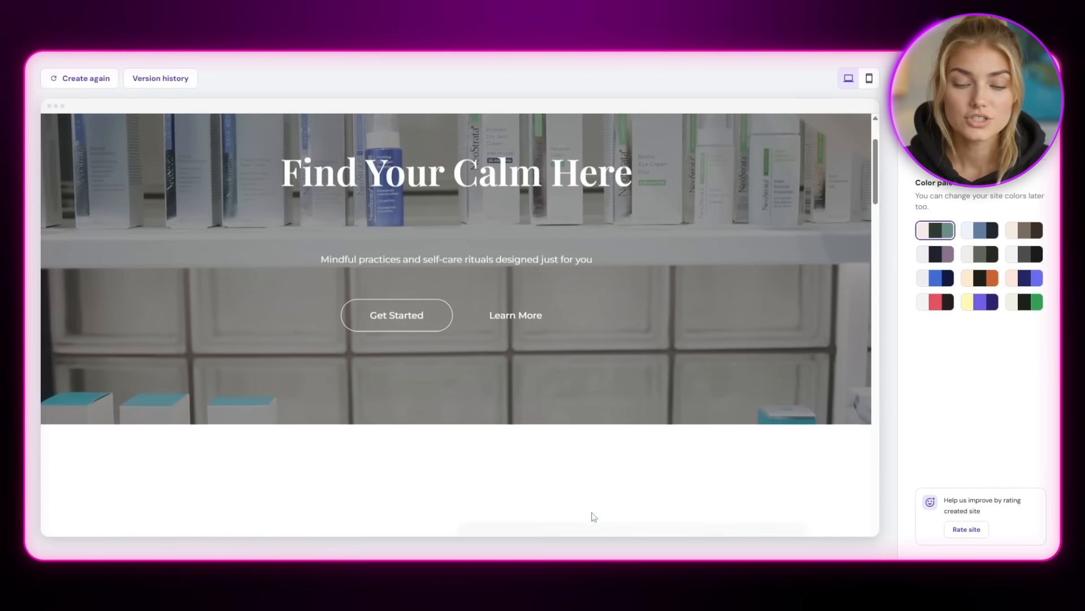
pyautogui.scroll(-1, 662, 511)
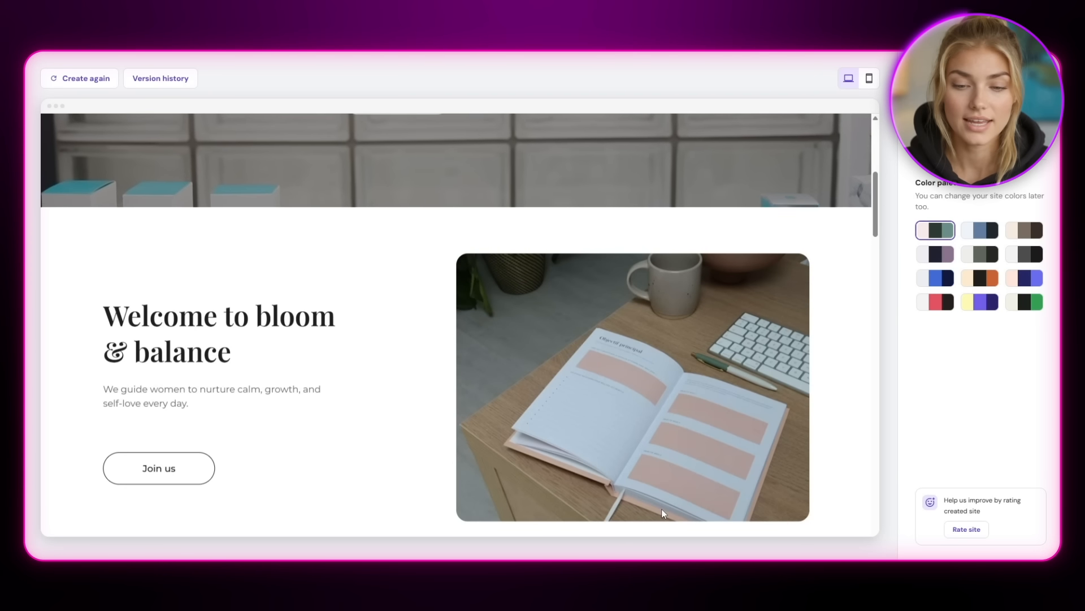
pyautogui.scroll(-5, 662, 511)
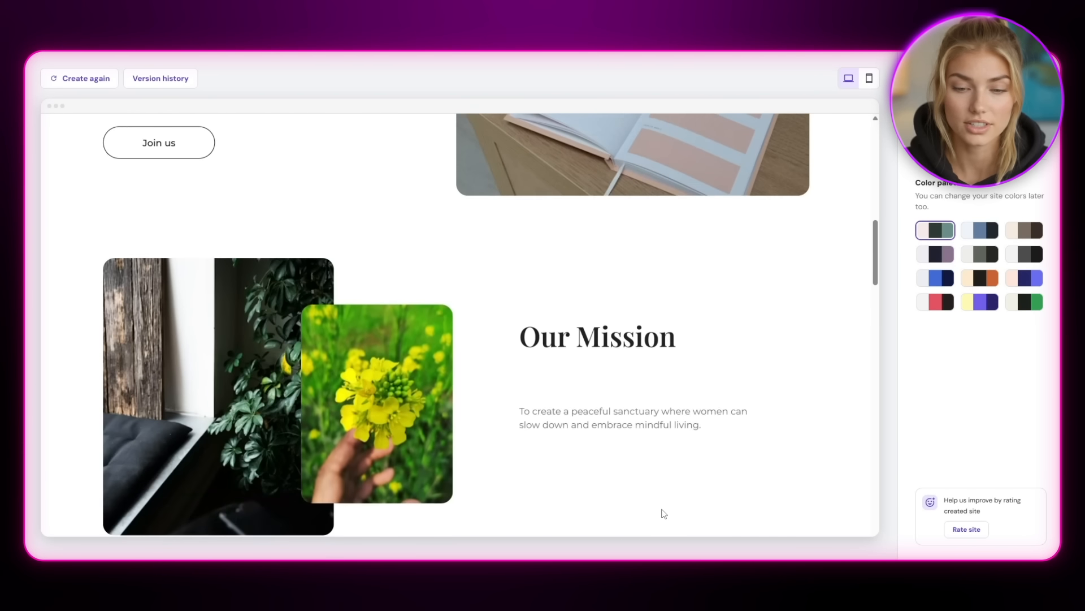
pyautogui.scroll(10, 664, 512)
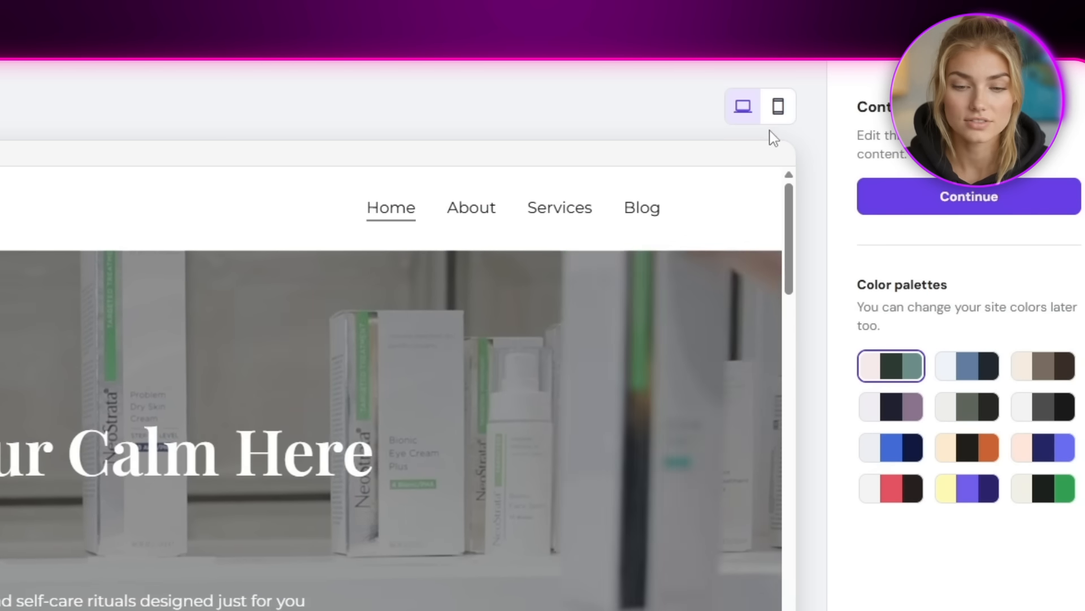
pyautogui.click(779, 113)
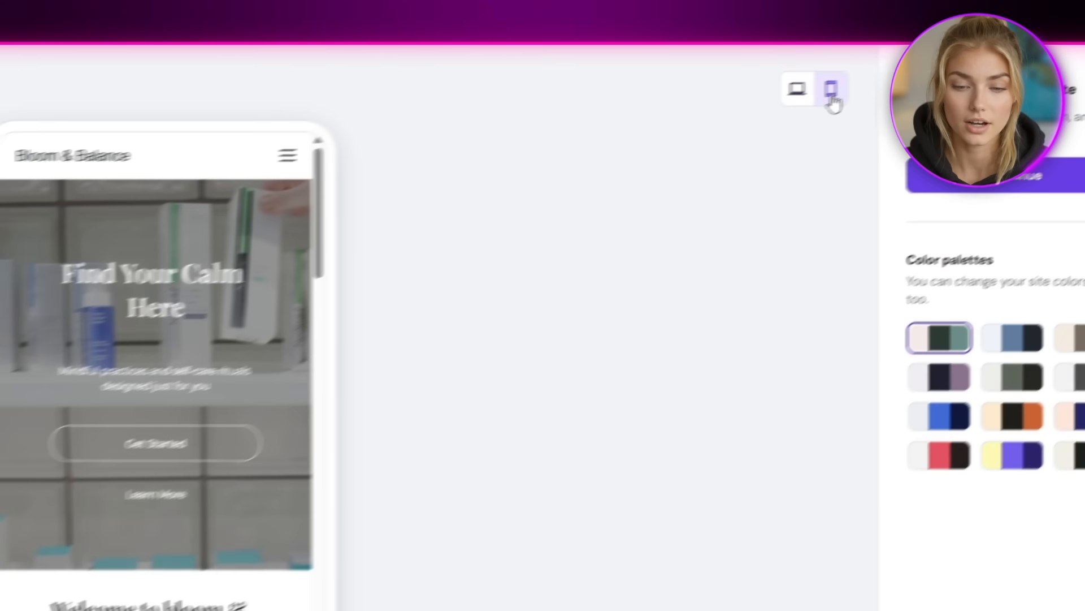
pyautogui.scroll(-10, 240, 588)
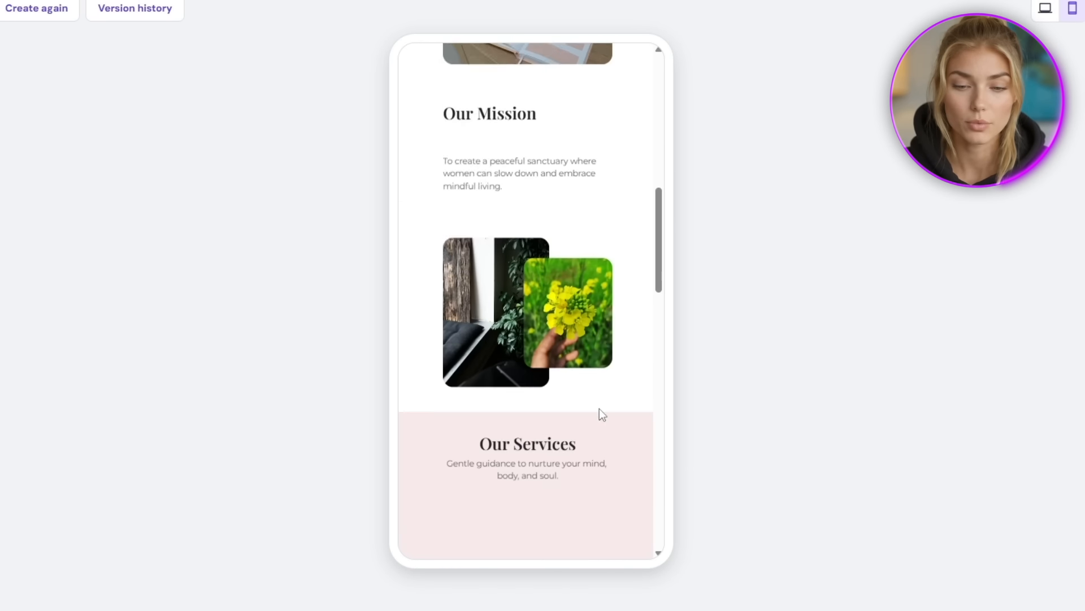
pyautogui.scroll(-15, 599, 409)
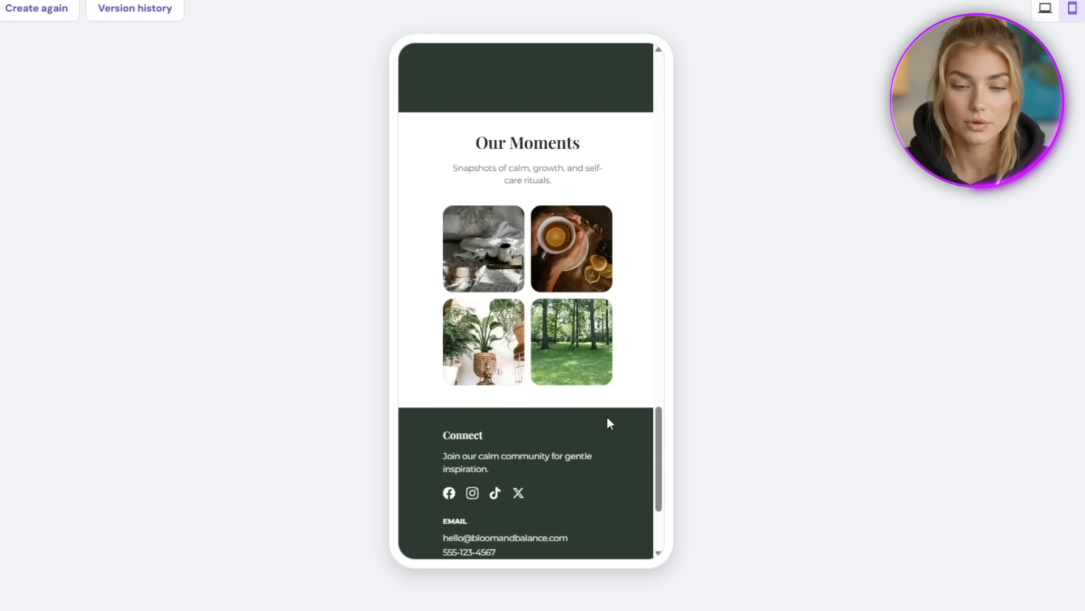
pyautogui.scroll(-3, 608, 421)
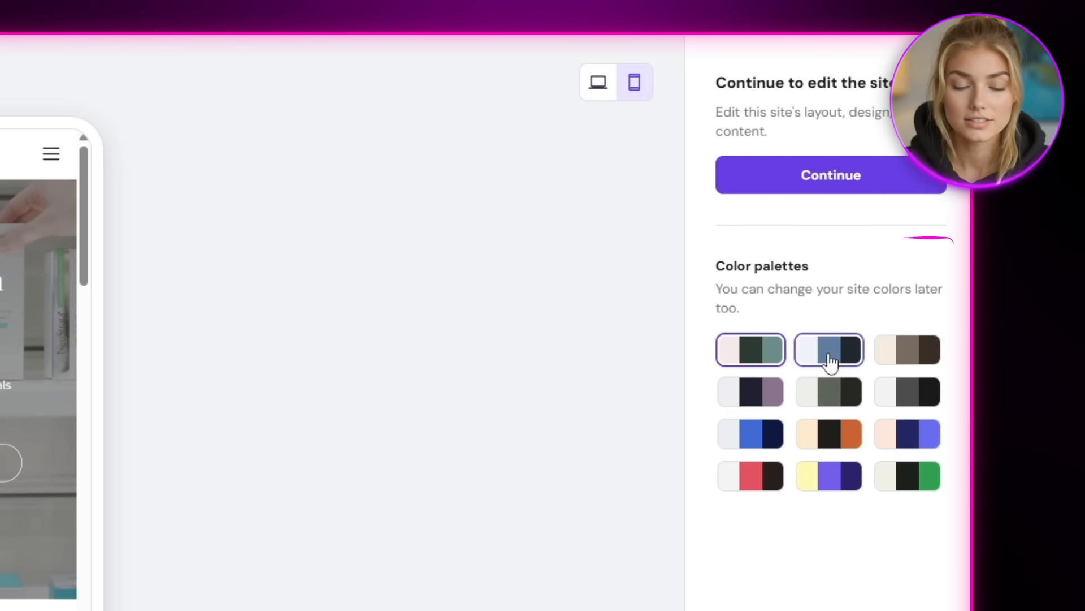
# Step: Try several color palettes, apply the light grey, muted green and near-black one, and continue to editing the site
pyautogui.click(828, 357)
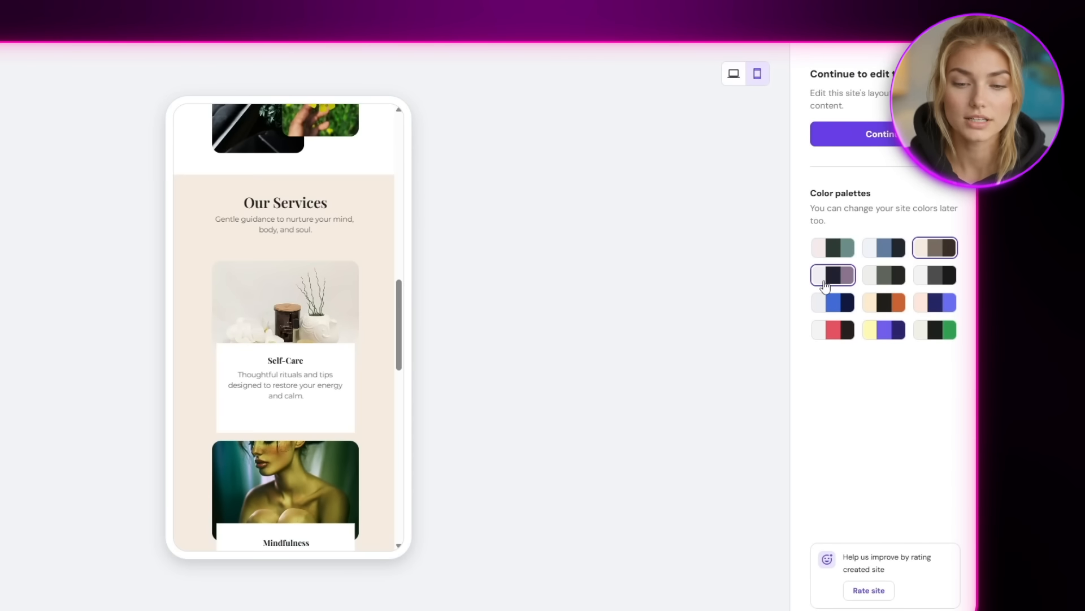
pyautogui.click(834, 330)
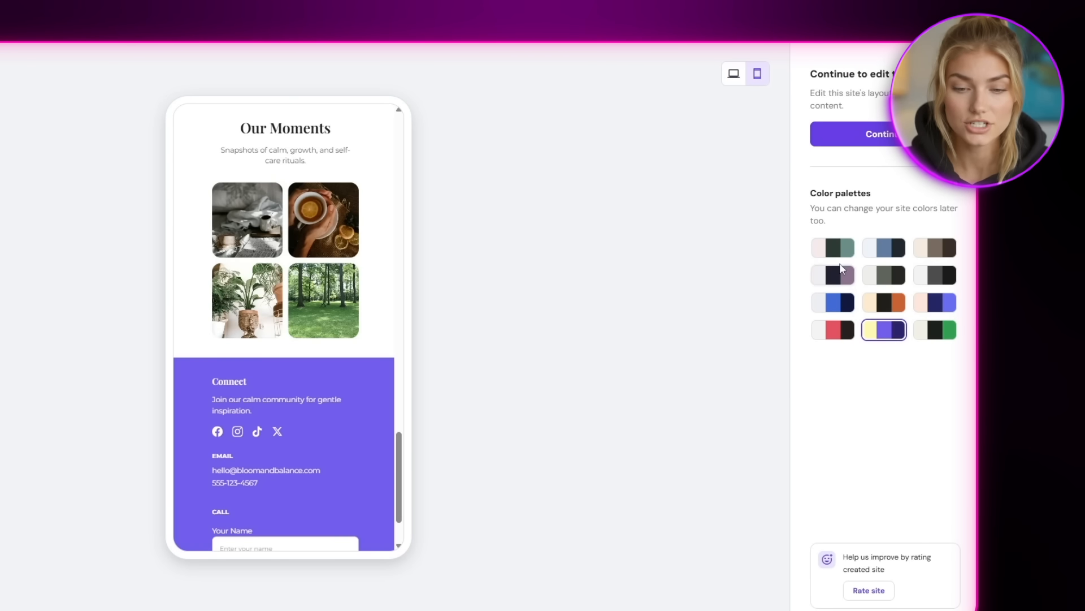
pyautogui.click(884, 275)
pyautogui.click(733, 74)
pyautogui.scroll(-10, 381, 320)
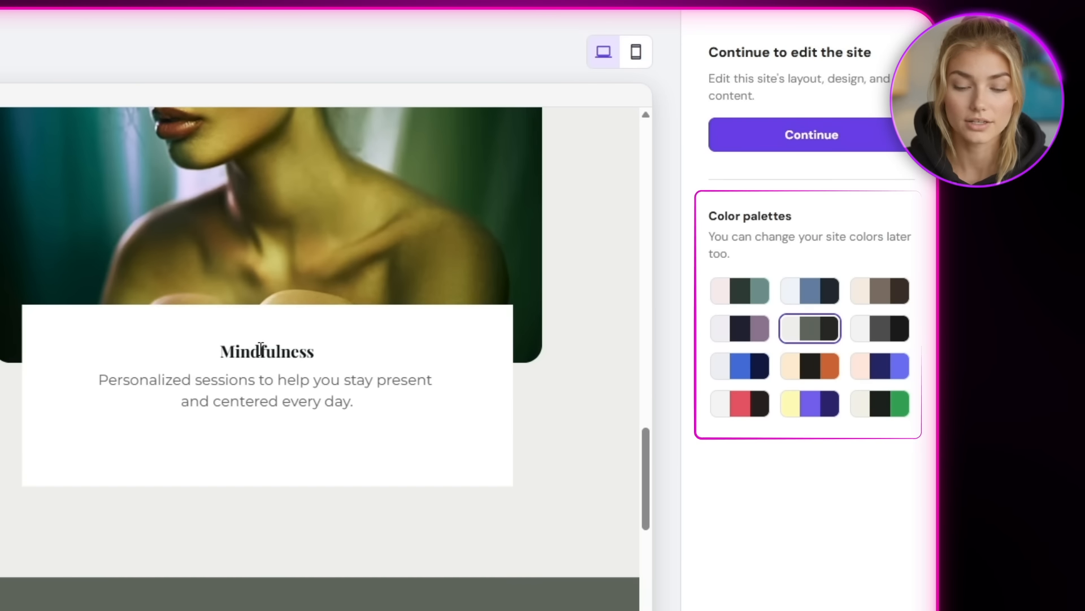
pyautogui.click(798, 148)
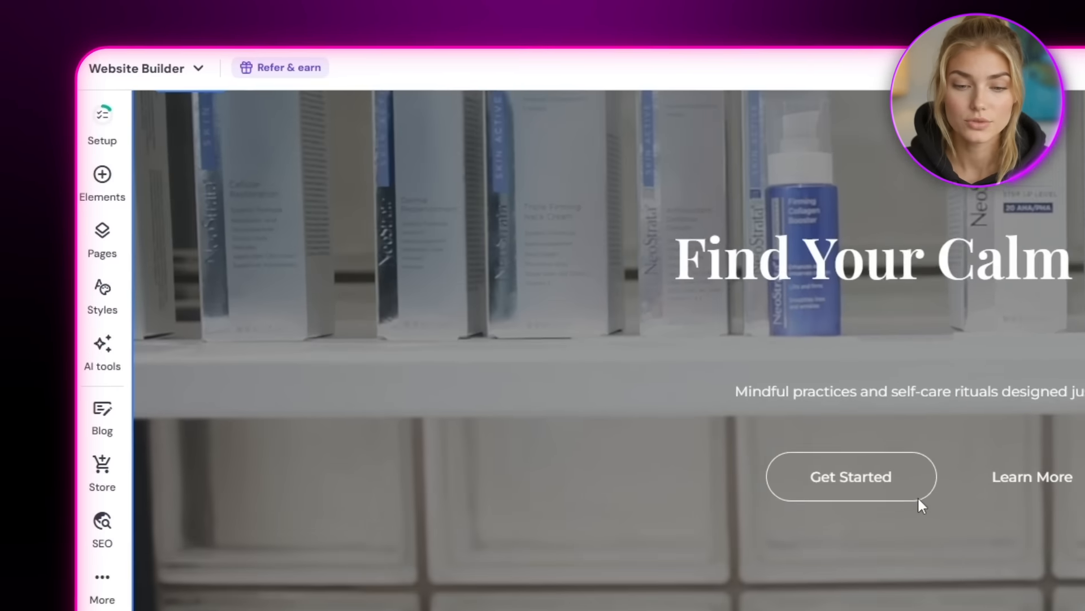
# Step: Look over the homepage in the editor and examine the editing options of the hero section's heading, subtitle and Get Started button
pyautogui.scroll(-8, 542, 334)
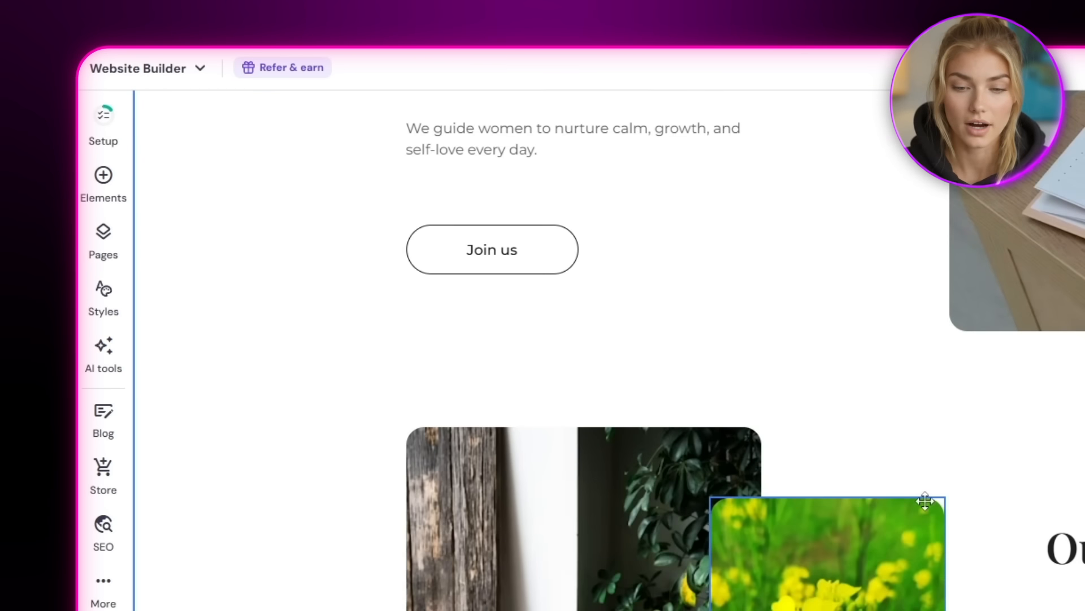
pyautogui.scroll(8, 925, 501)
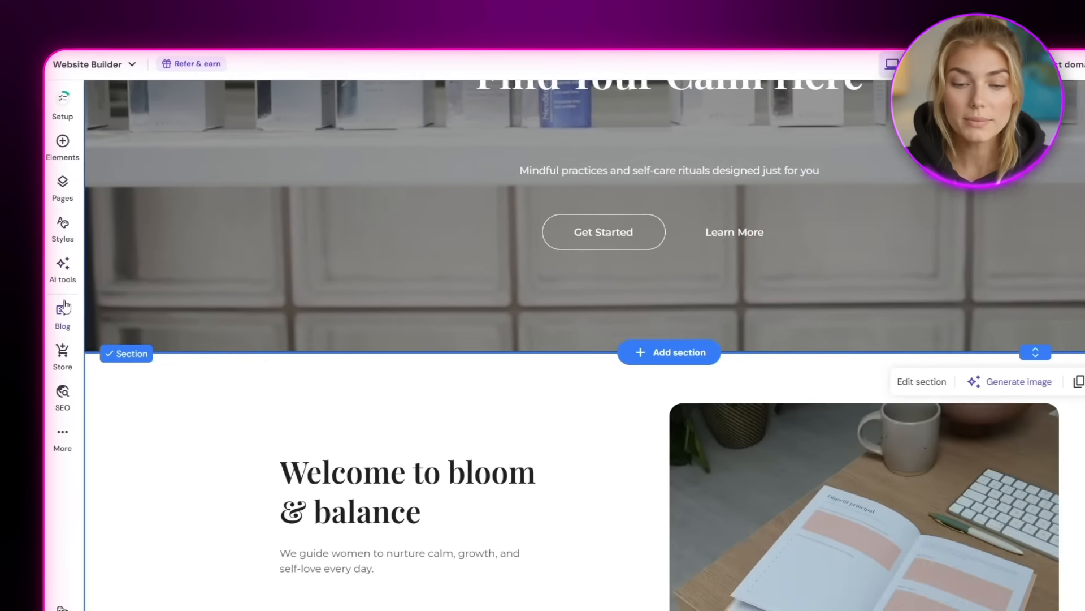
pyautogui.scroll(3, 858, 565)
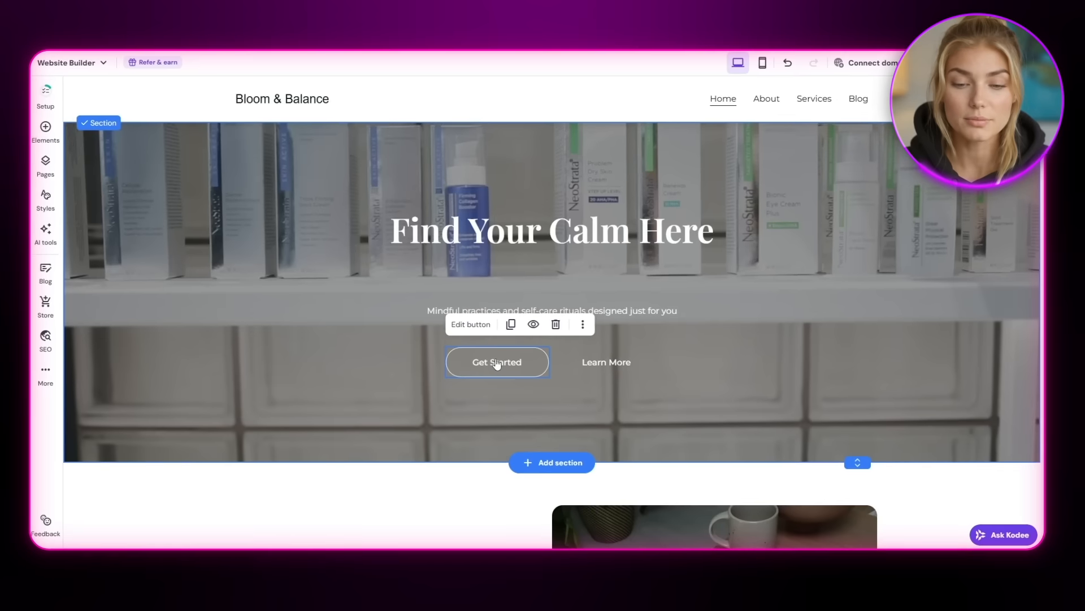
pyautogui.click(858, 303)
pyautogui.click(503, 219)
pyautogui.click(490, 317)
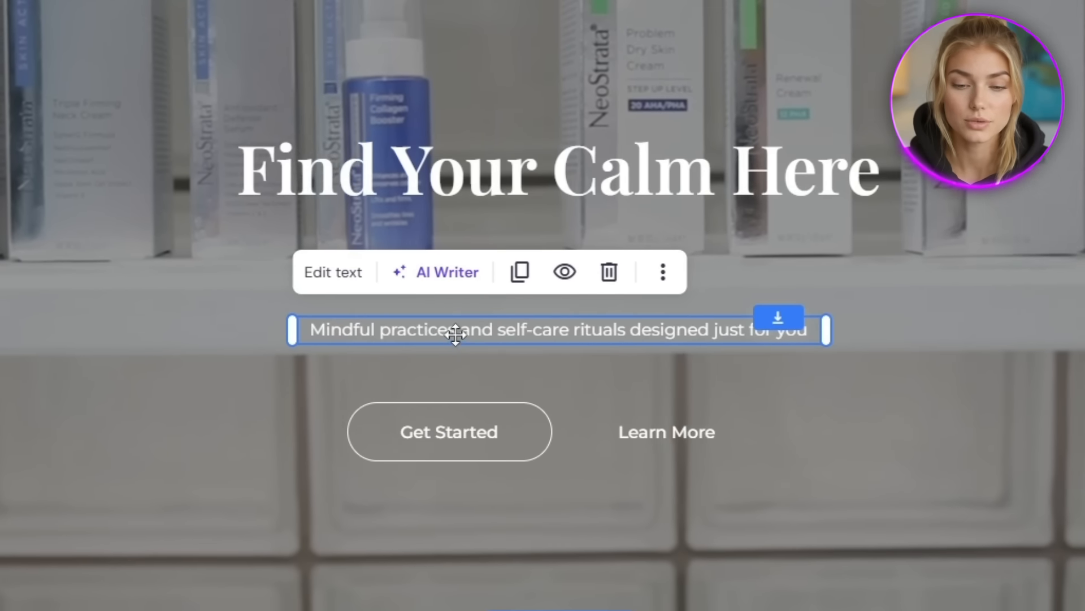
pyautogui.click(467, 439)
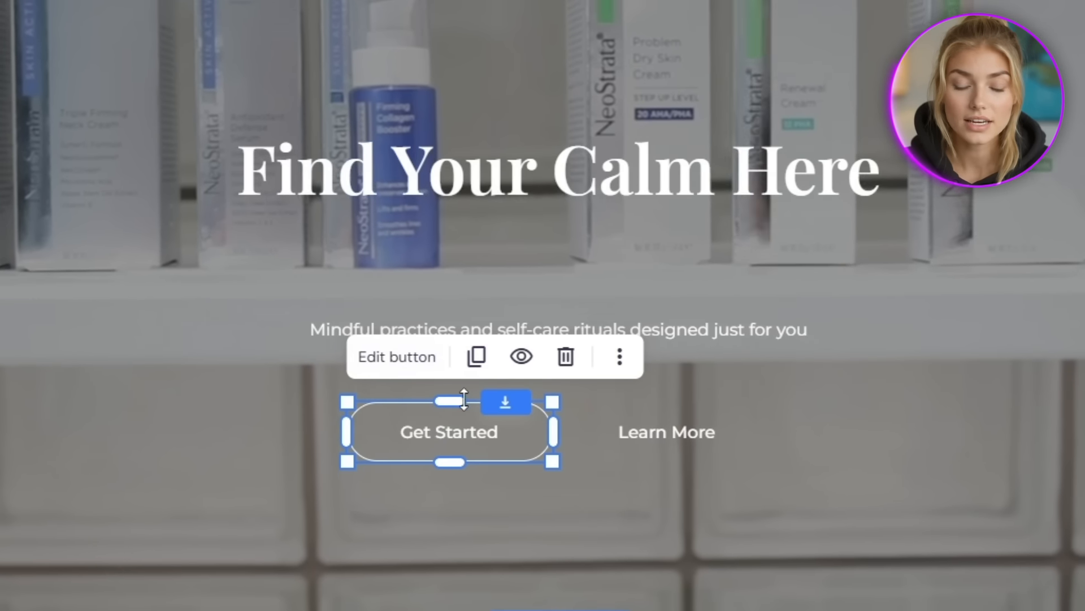
# Step: Try the Heading 1 style on the hero subtitle and look through its font and font size options
pyautogui.click(492, 319)
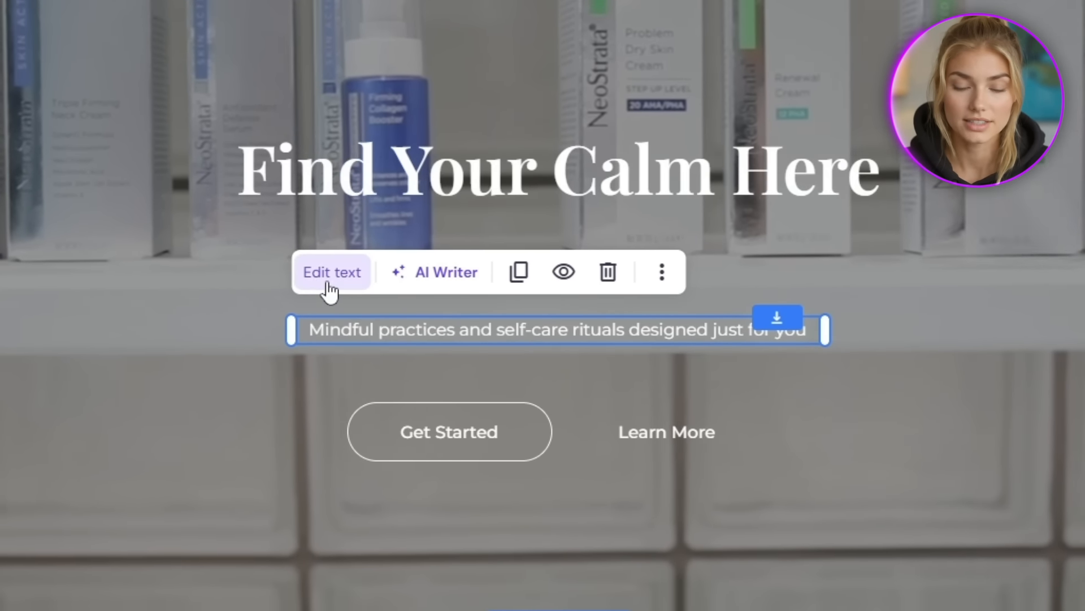
pyautogui.click(330, 291)
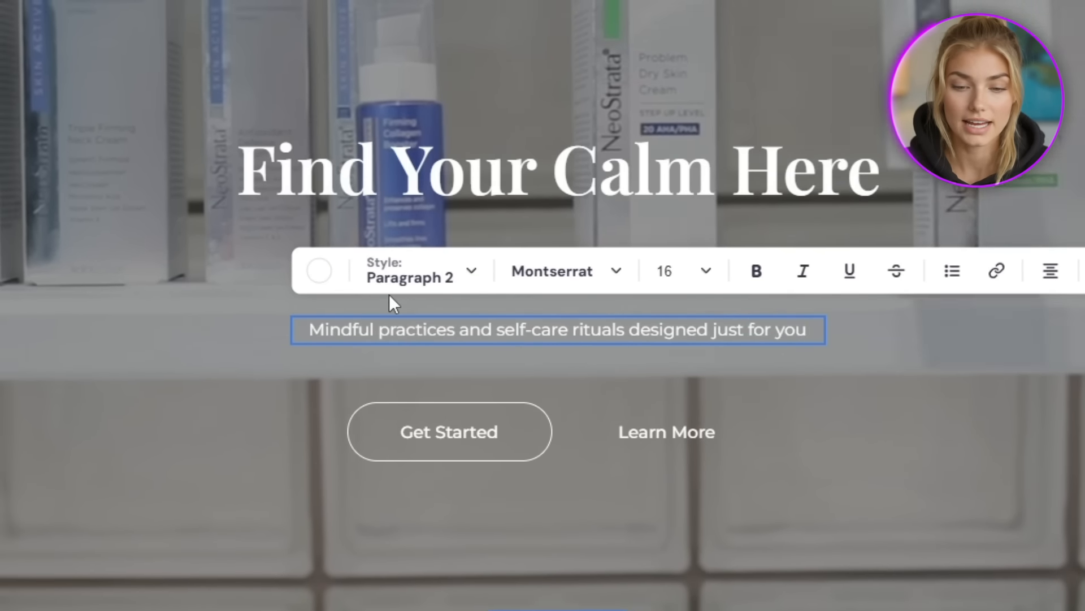
pyautogui.tripleClick(473, 328)
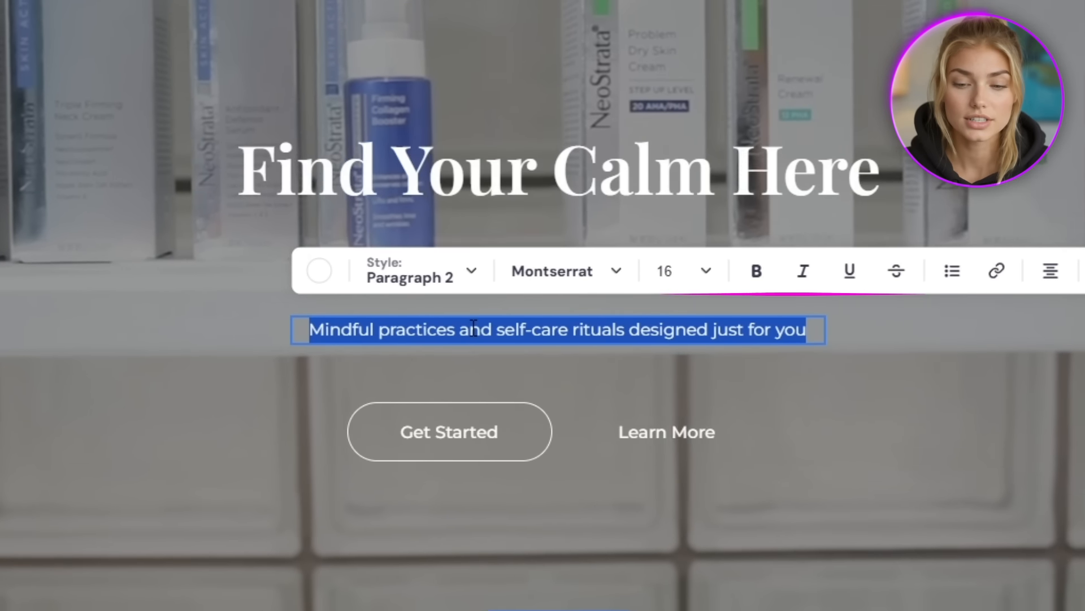
pyautogui.click(448, 282)
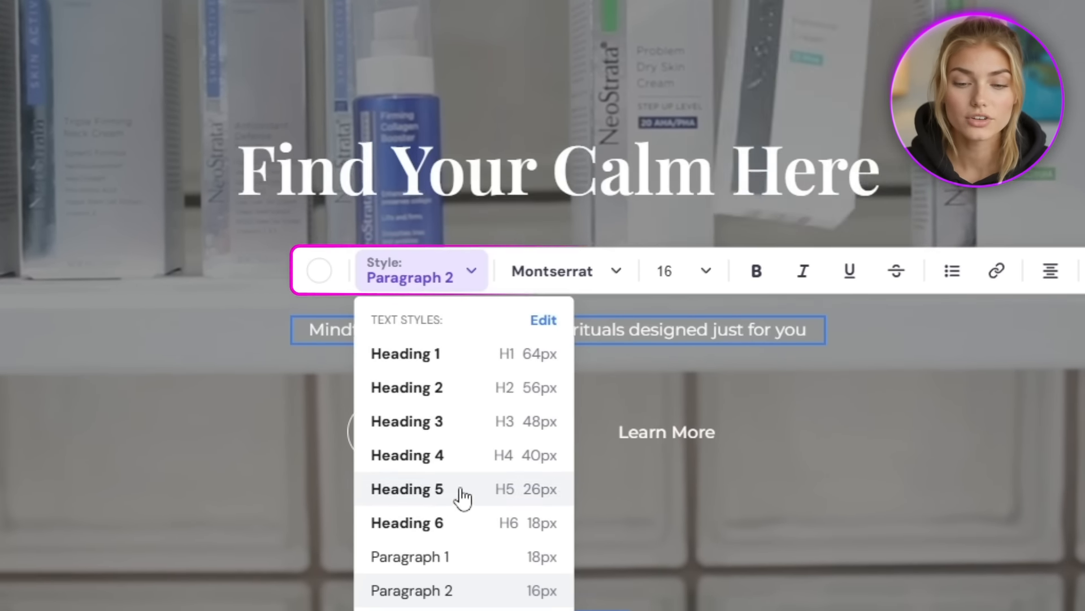
pyautogui.click(439, 355)
pyautogui.scroll(-3, 712, 456)
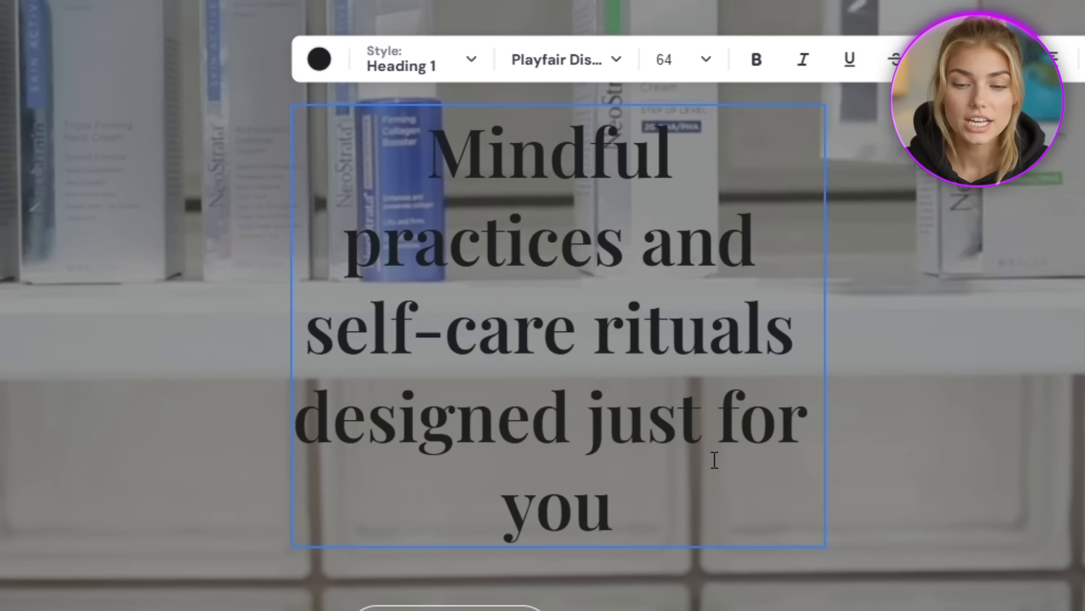
pyautogui.scroll(1, 715, 459)
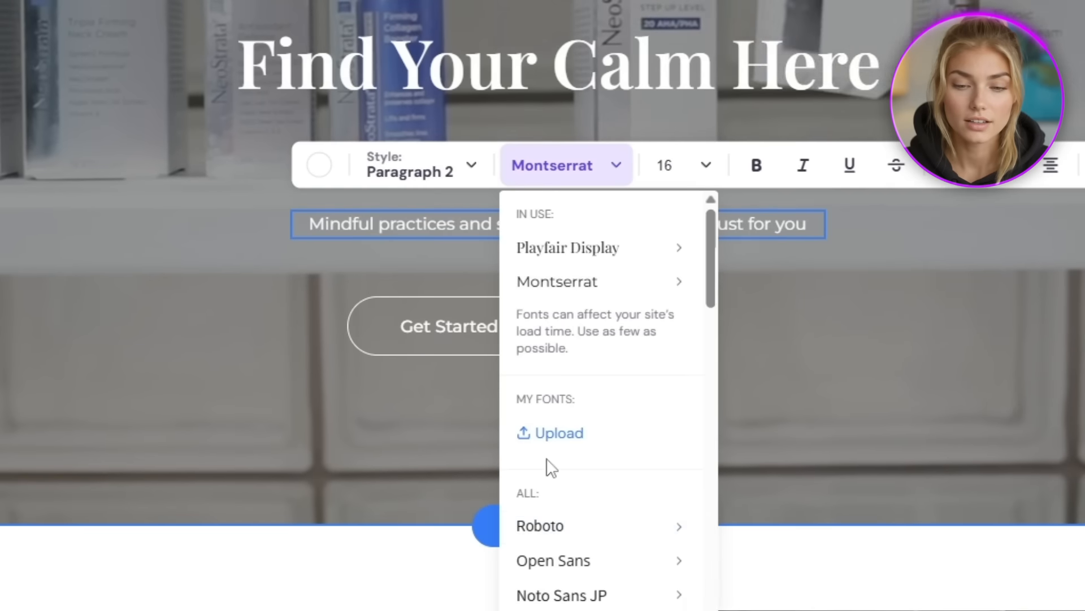
pyautogui.scroll(-3, 565, 474)
pyautogui.click(657, 172)
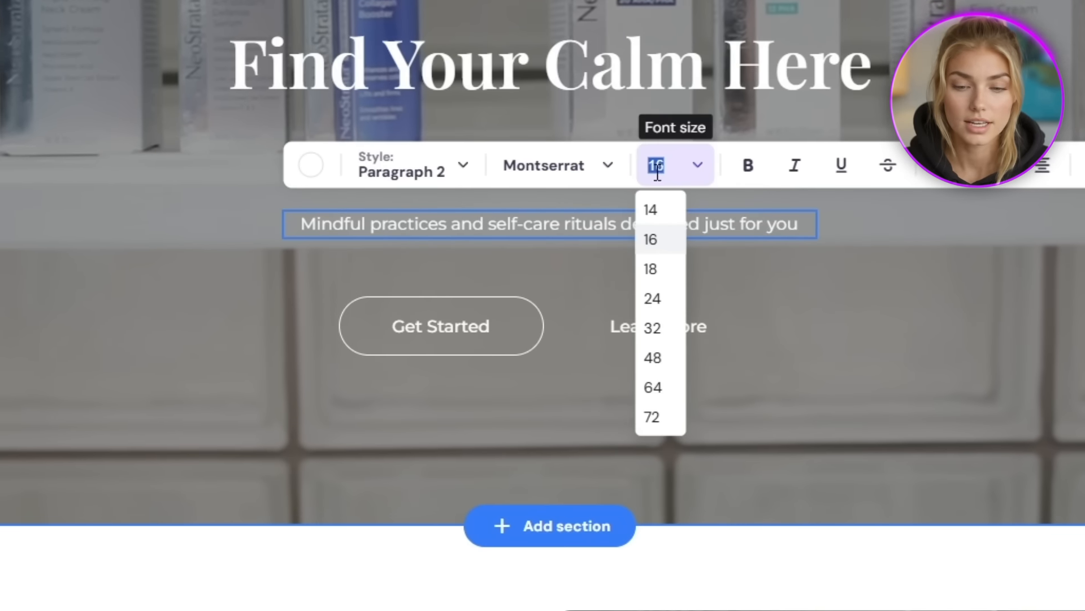
pyautogui.click(589, 225)
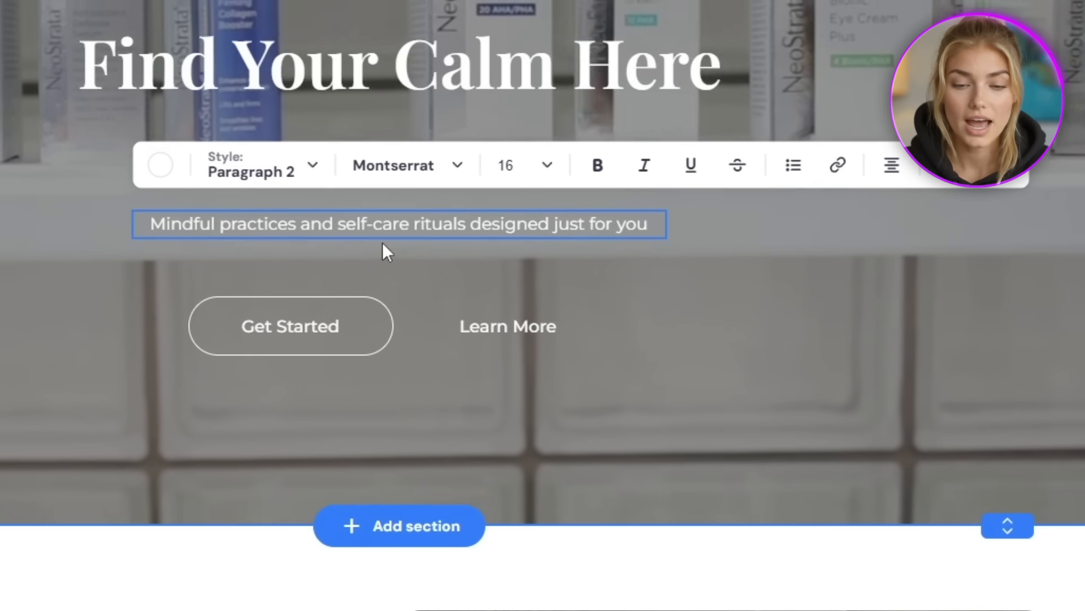
# Step: Try bold, italic and underline formatting and different text colors on the hero subtitle
pyautogui.click(604, 173)
pyautogui.click(644, 168)
pyautogui.click(686, 168)
pyautogui.click(601, 168)
pyautogui.click(645, 168)
pyautogui.click(693, 168)
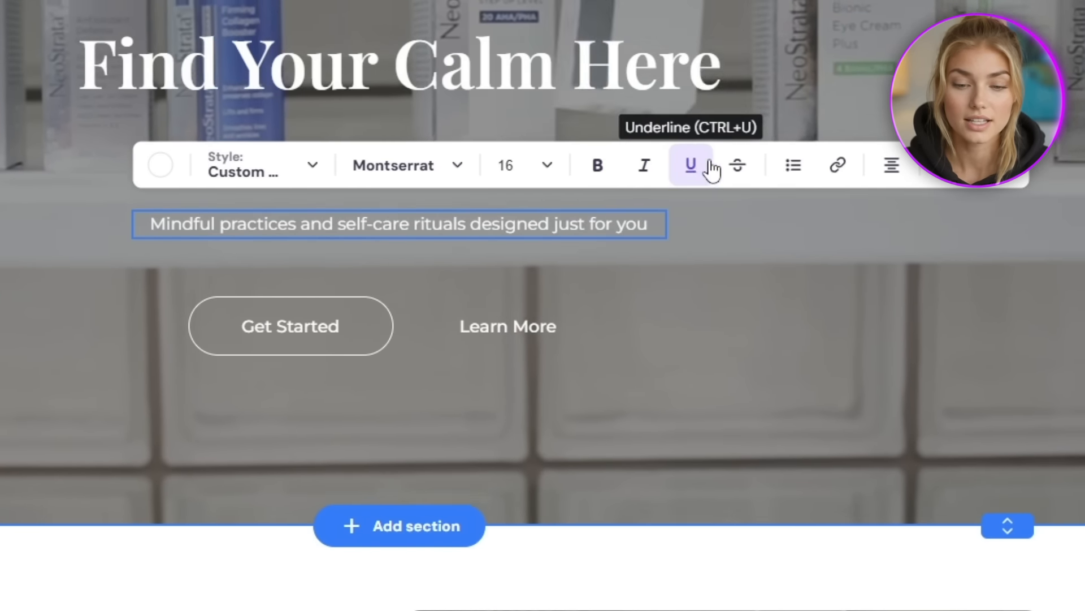
pyautogui.click(160, 165)
pyautogui.click(304, 463)
pyautogui.click(164, 249)
pyautogui.click(501, 290)
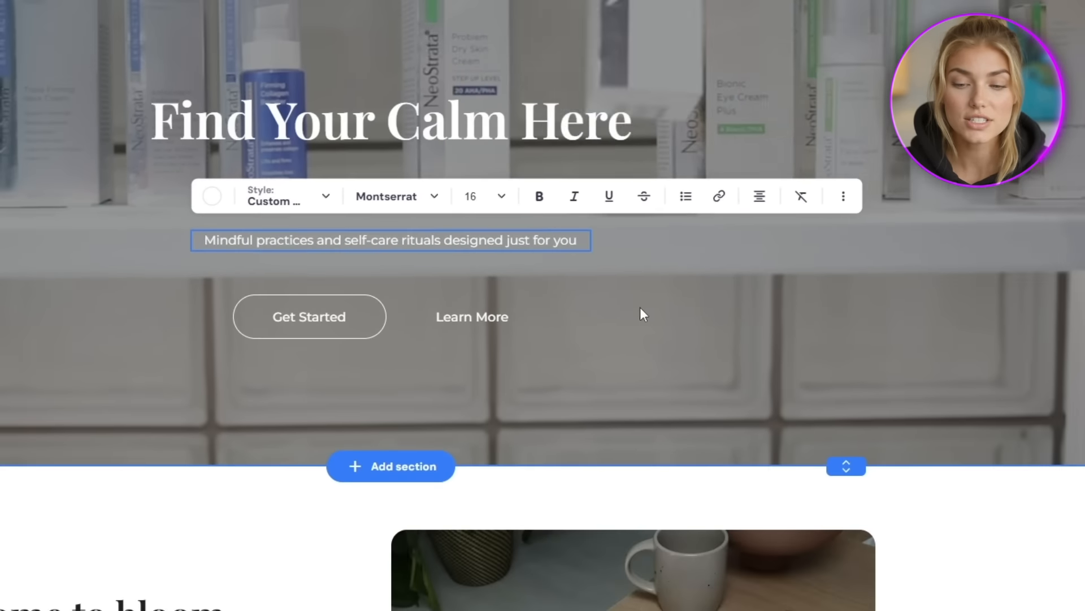
# Step: Change the hero heading to "Welcome to Your Wellness Journey"
pyautogui.tripleClick(318, 135)
pyautogui.write('Welcome to Your Wellne')
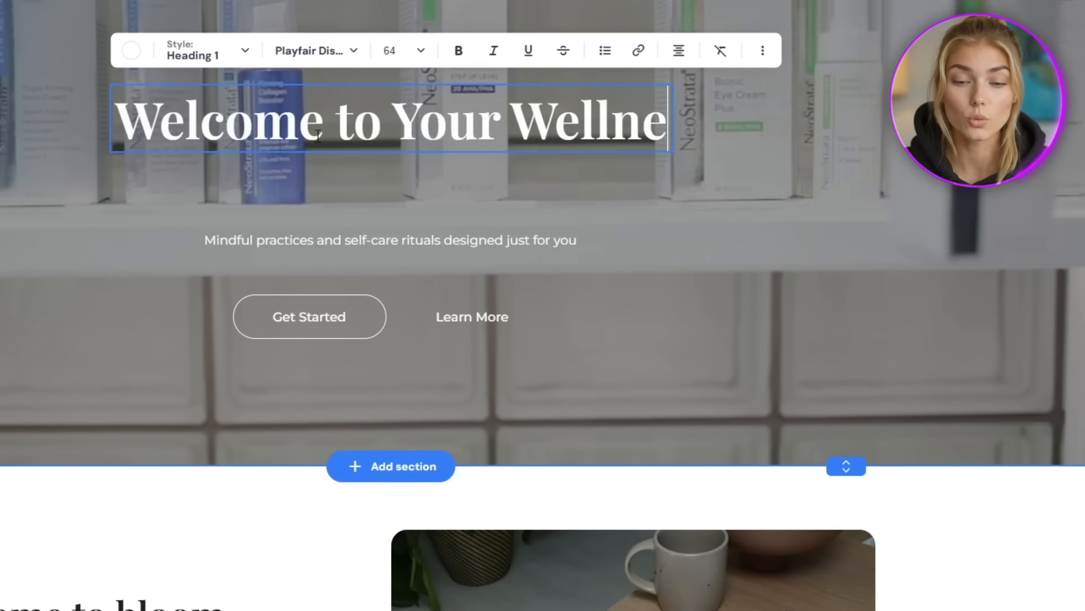
pyautogui.write('ss Journey')
pyautogui.press('Escape')
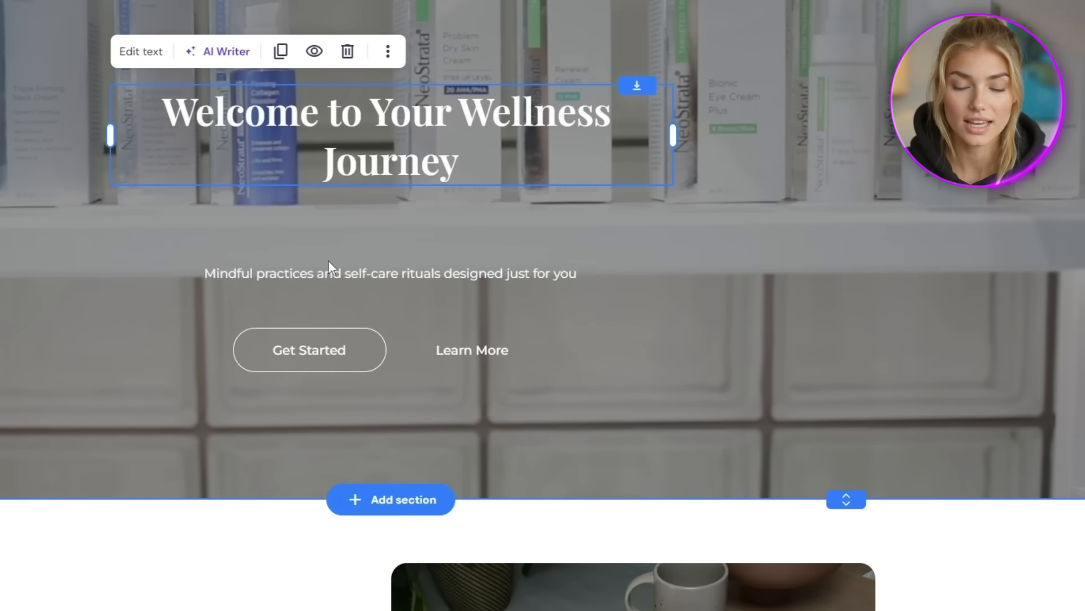
# Step: Change the text of the hero's Learn More button to "Explore Services"
pyautogui.click(305, 353)
pyautogui.click(470, 353)
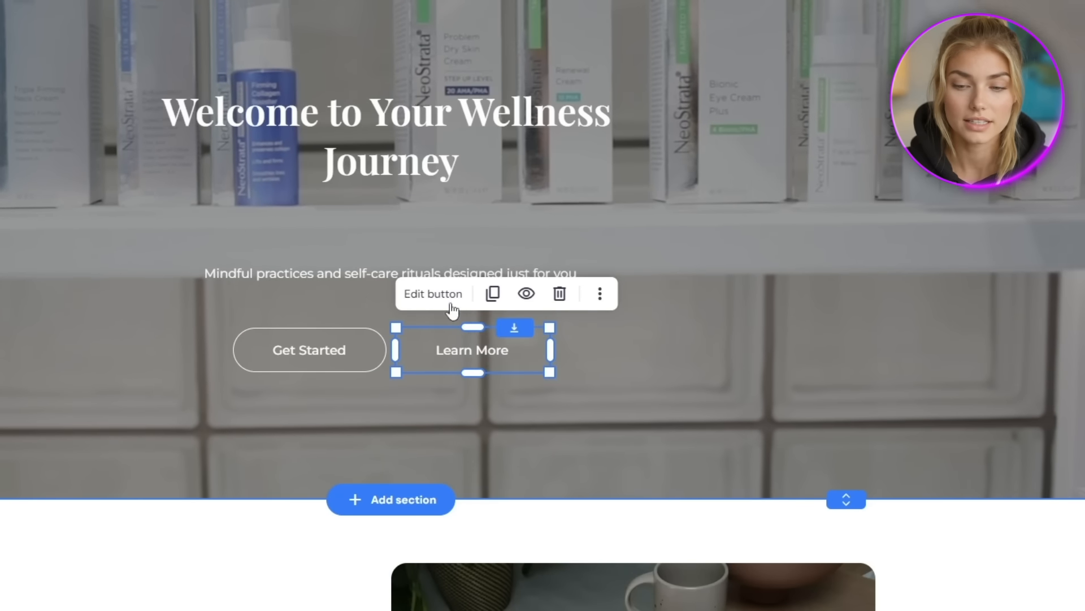
pyautogui.click(451, 308)
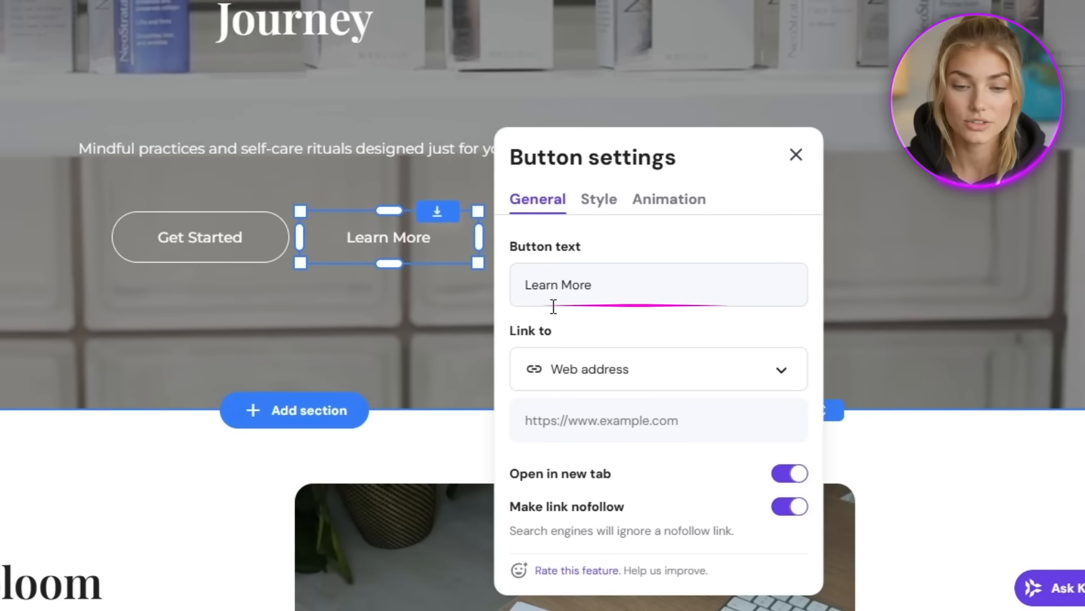
pyautogui.tripleClick(559, 289)
pyautogui.write('Explore Services')
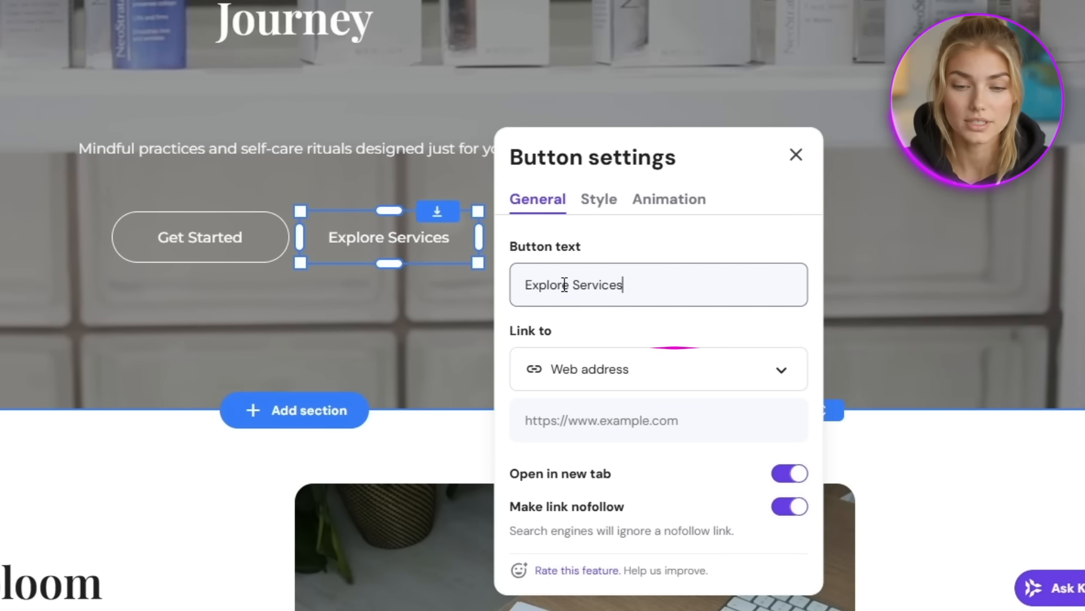
# Step: Link the hero's second button to the page Nurturing Mindfulness in Everyday Moments instead of a web address
pyautogui.click(542, 368)
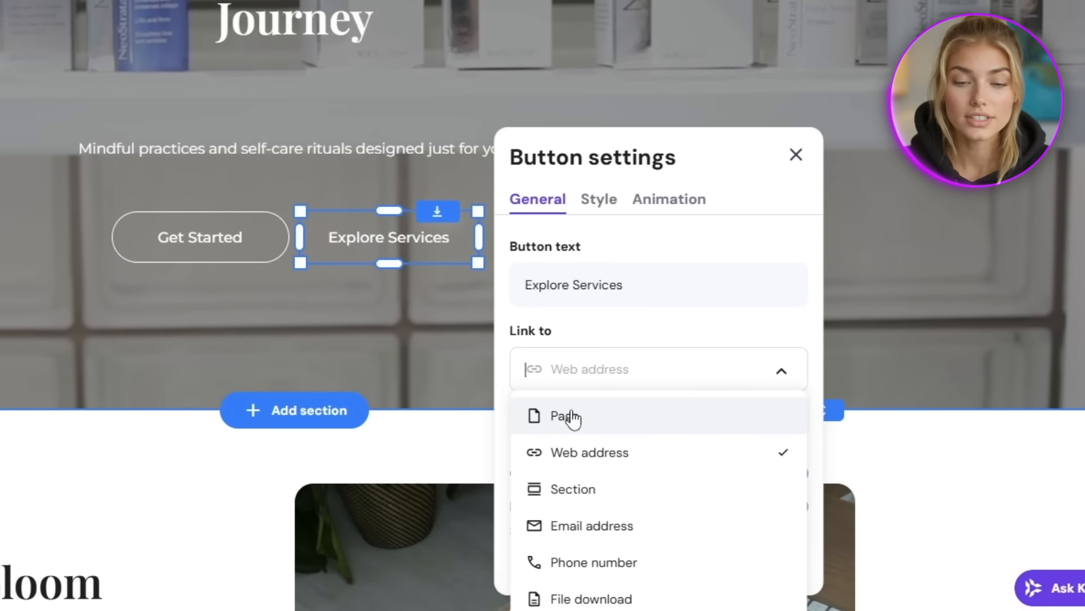
pyautogui.click(560, 420)
pyautogui.click(585, 418)
pyautogui.scroll(-2, 596, 438)
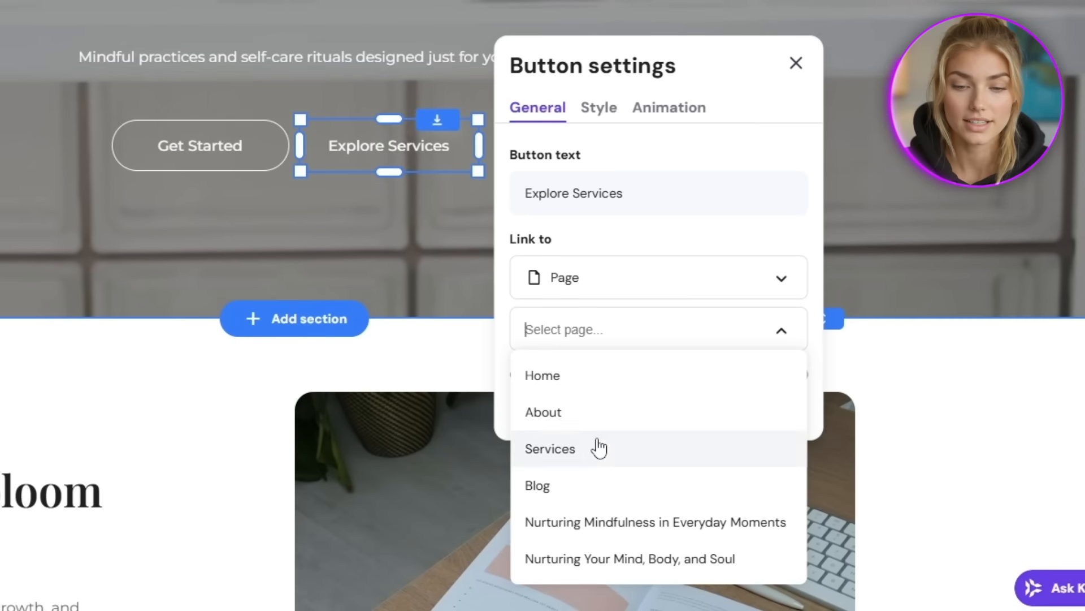
pyautogui.click(519, 526)
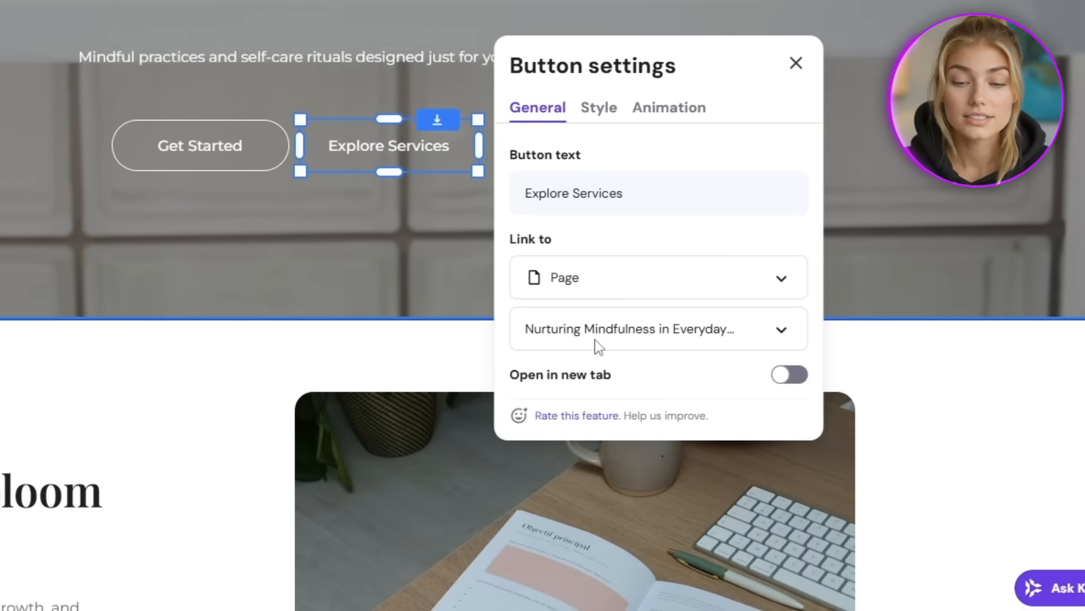
# Step: Set the hero's second button to light pink text (#ffe6e6) at size 16 and browse the available text fonts
pyautogui.click(598, 110)
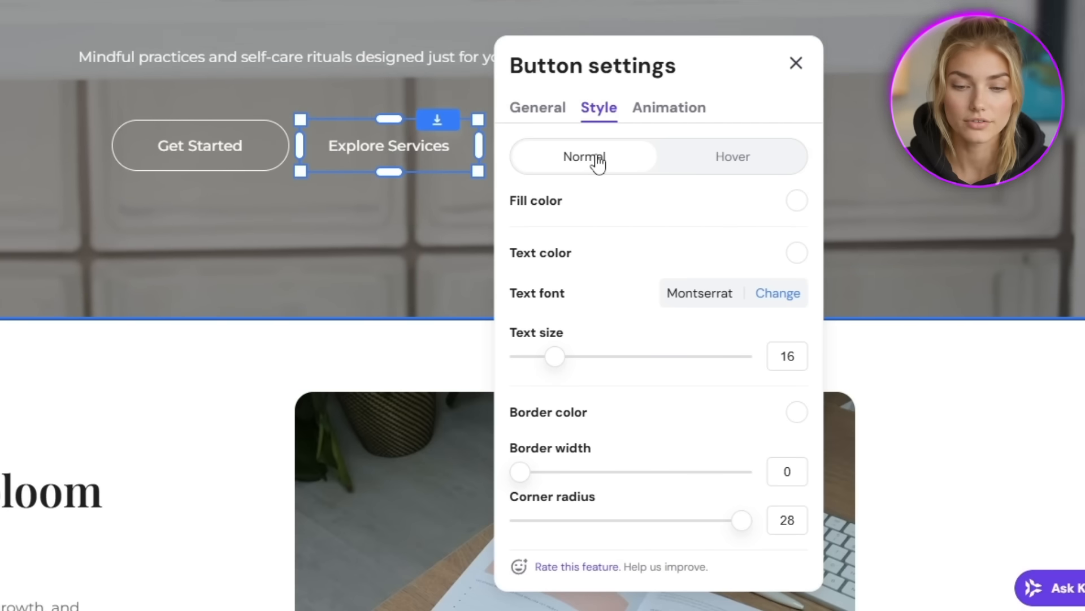
pyautogui.click(797, 253)
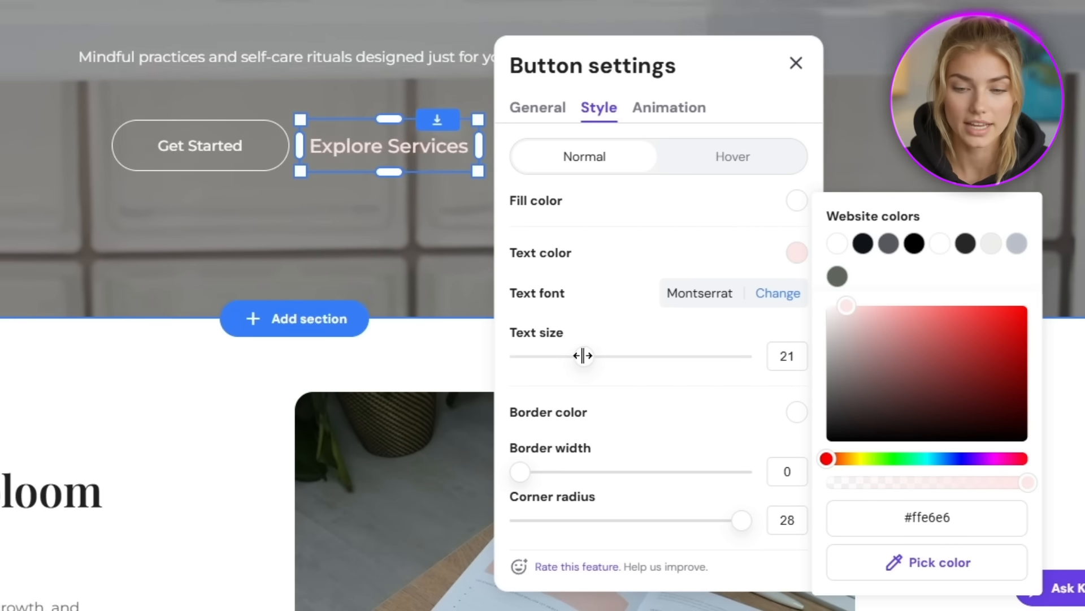
pyautogui.click(554, 355)
pyautogui.click(776, 295)
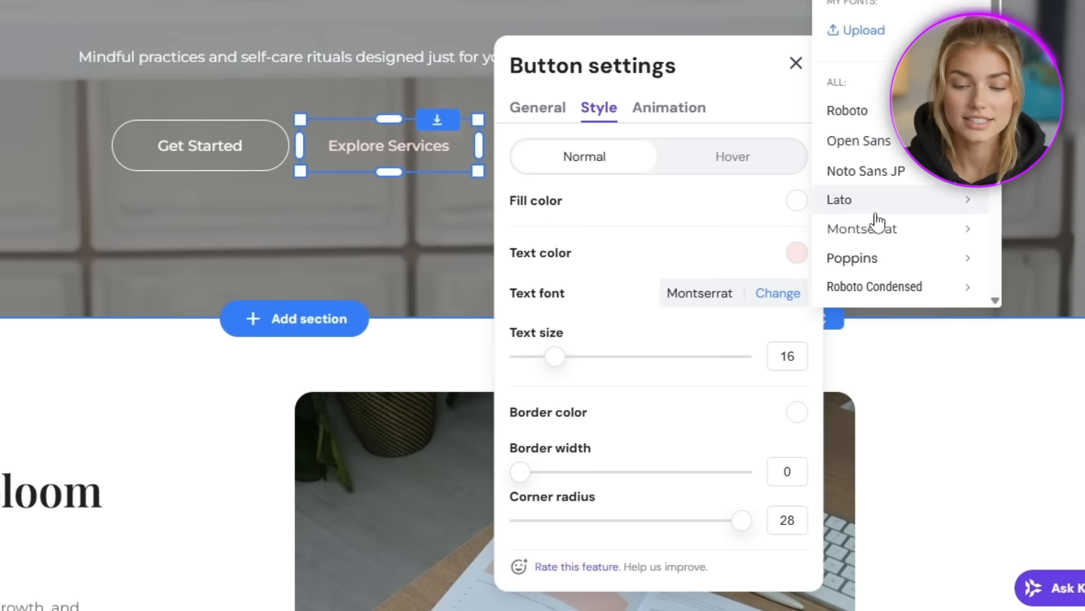
pyautogui.scroll(-2, 654, 329)
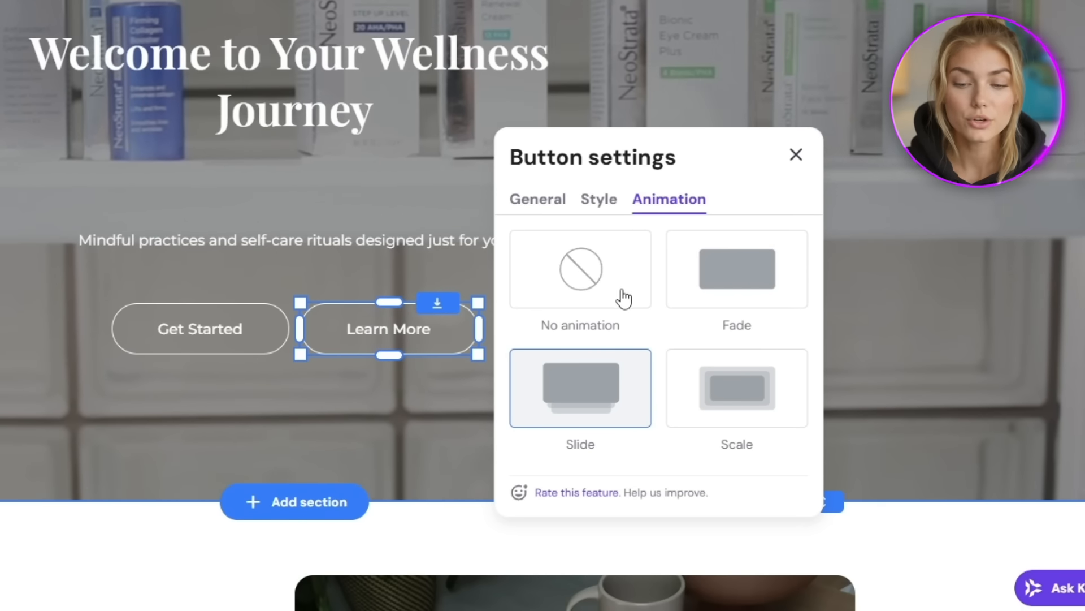
# Step: Try the Fade, No animation and Slide options on the hero's Learn More button and apply the Scale animation
pyautogui.click(727, 291)
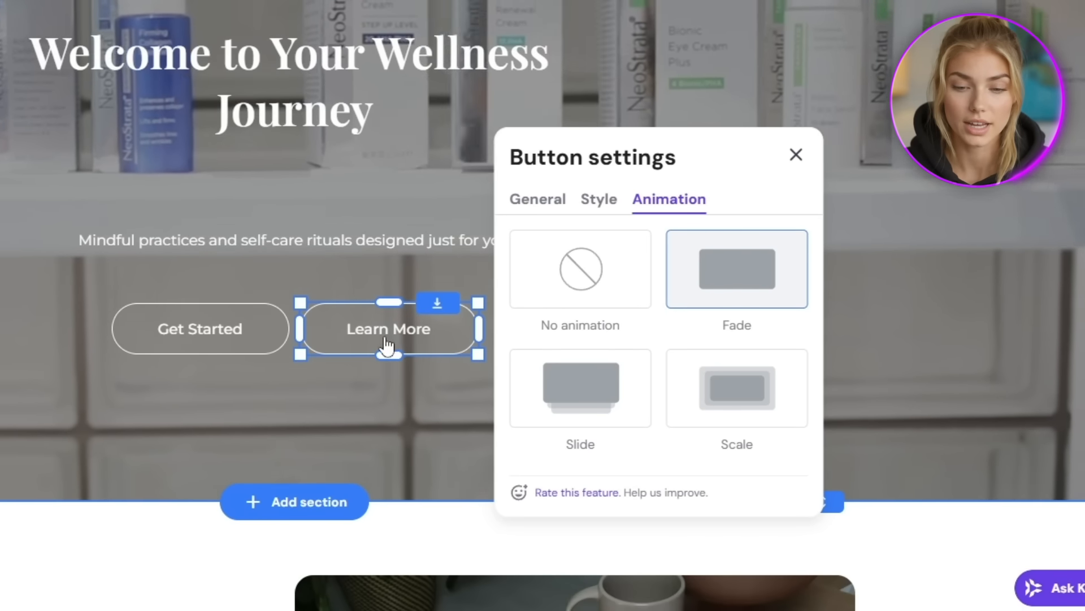
pyautogui.click(585, 277)
pyautogui.click(733, 278)
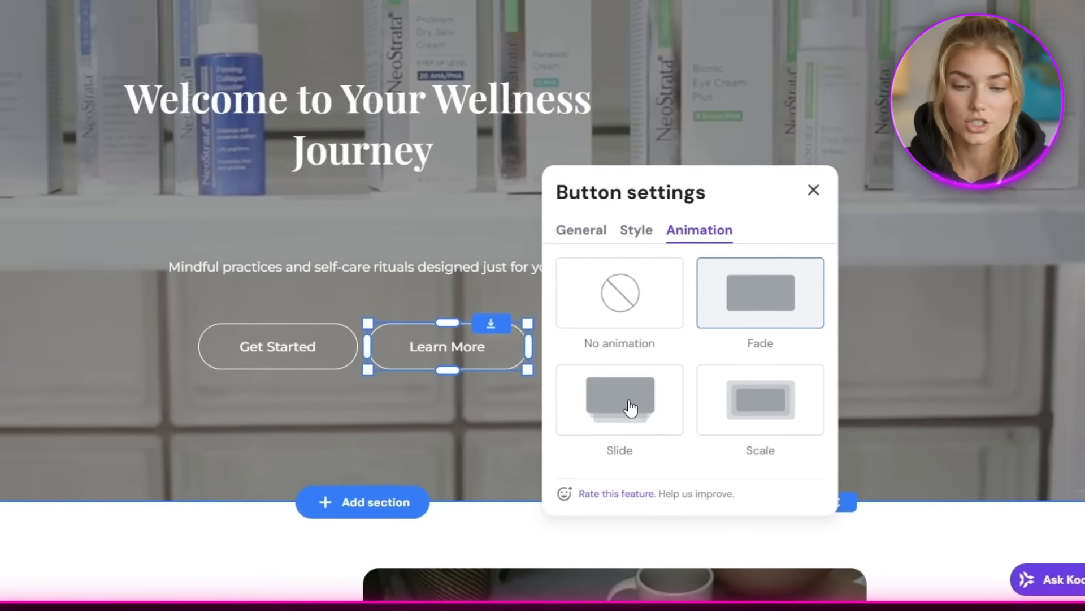
pyautogui.click(592, 396)
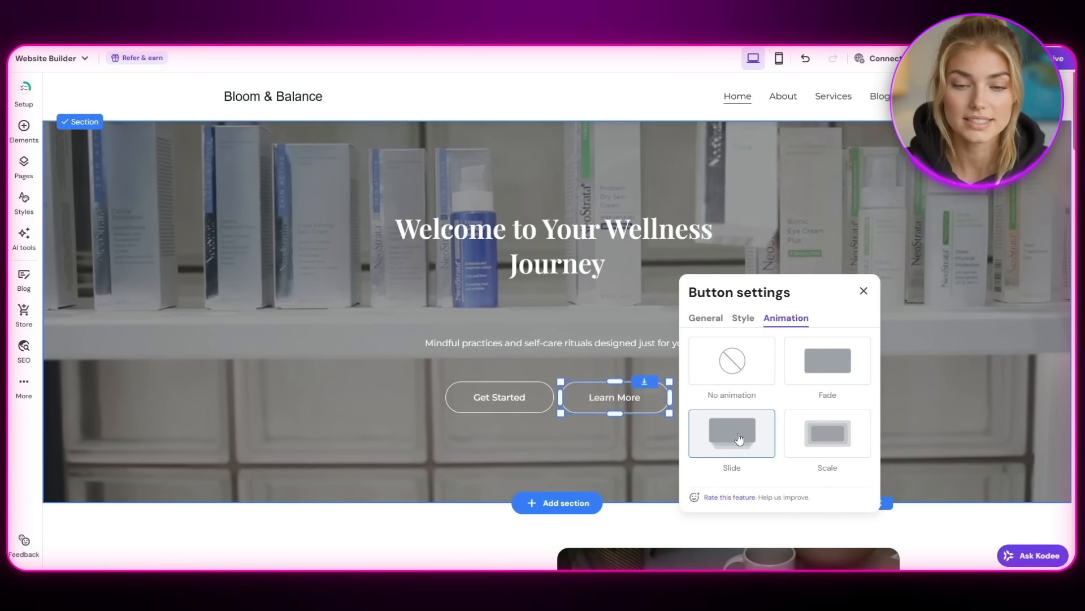
pyautogui.click(827, 433)
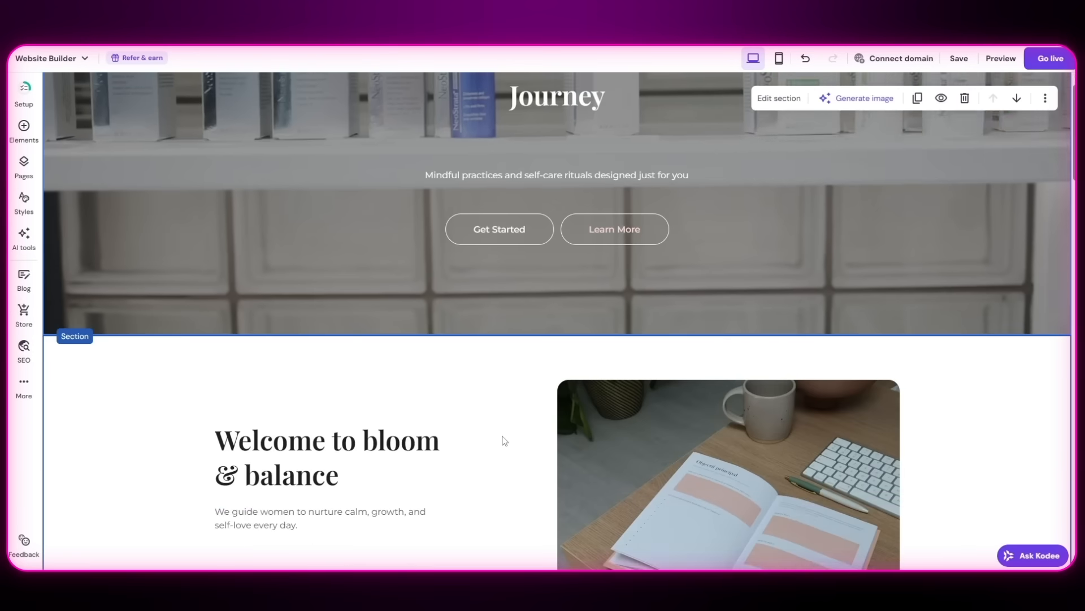
# Step: Replace the notebook image in the Welcome to bloom & balance section with an uploaded photo of hands in a water lily pond
pyautogui.scroll(-3, 506, 438)
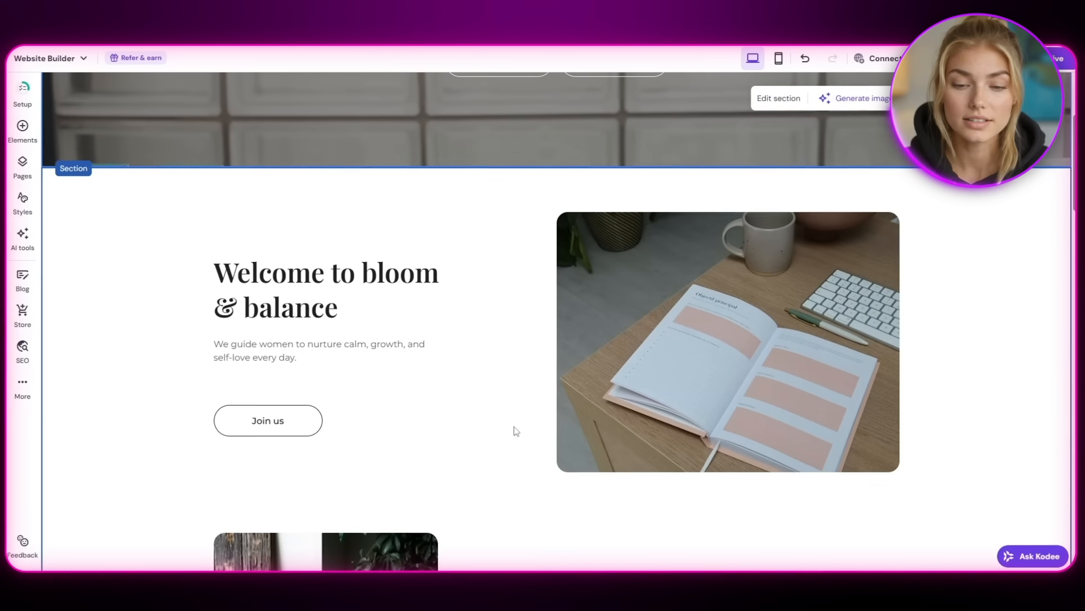
pyautogui.click(715, 327)
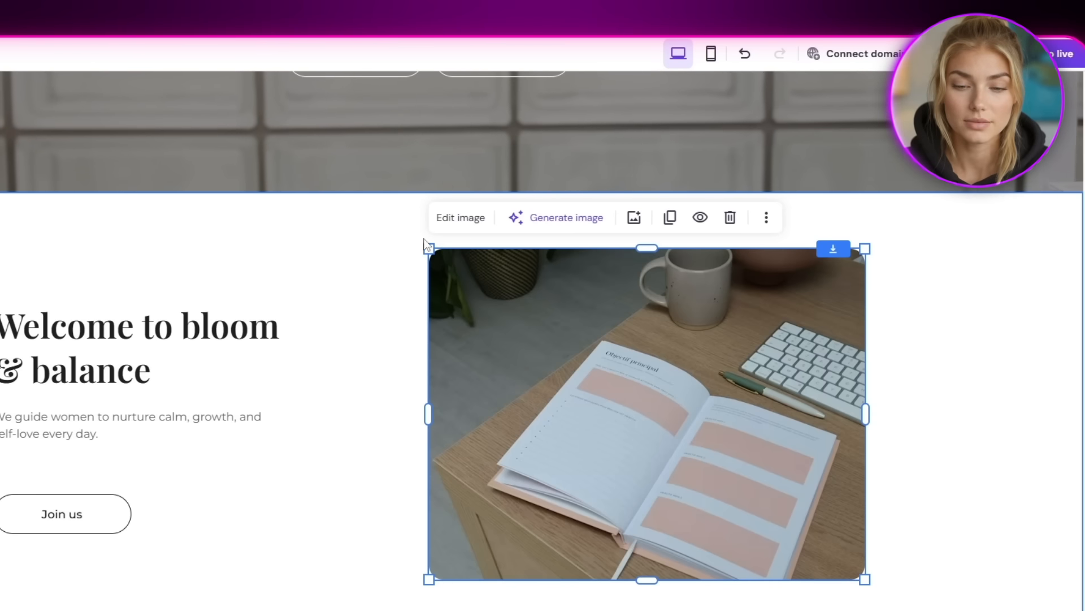
pyautogui.click(460, 218)
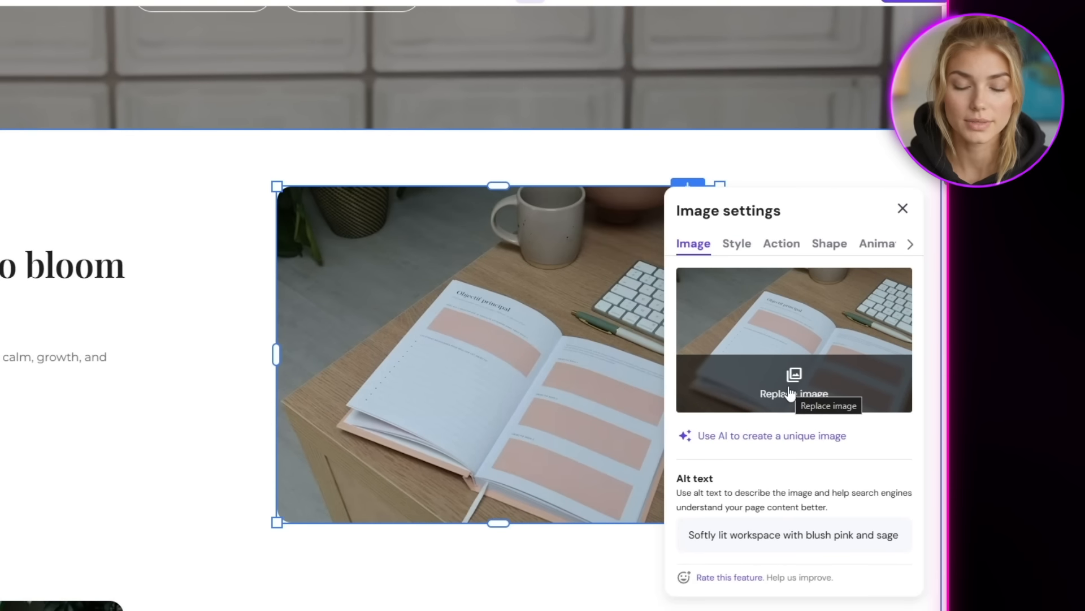
pyautogui.click(791, 391)
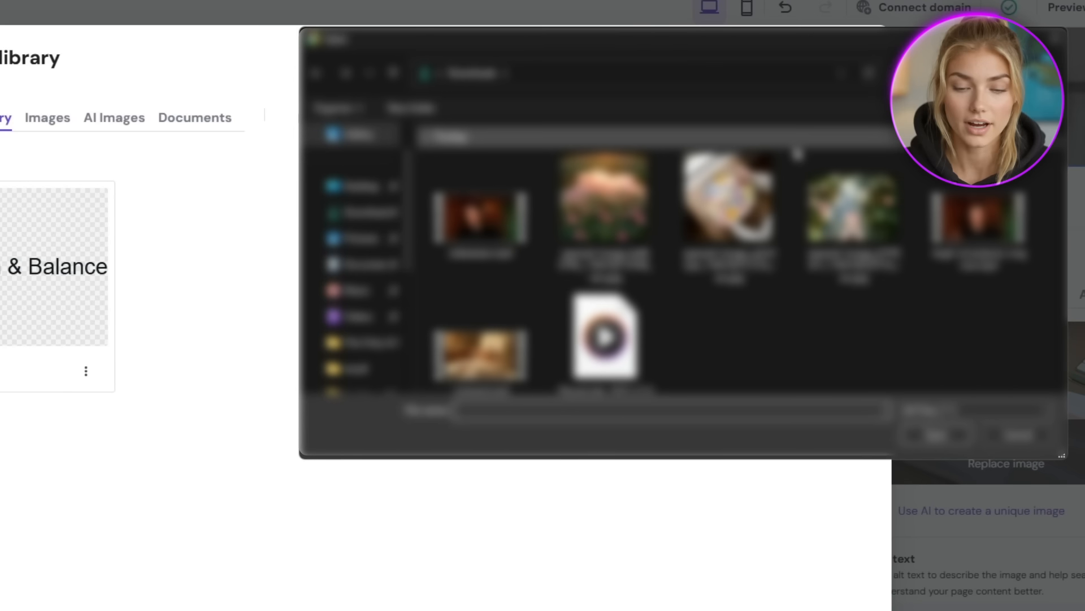
pyautogui.doubleClick(854, 214)
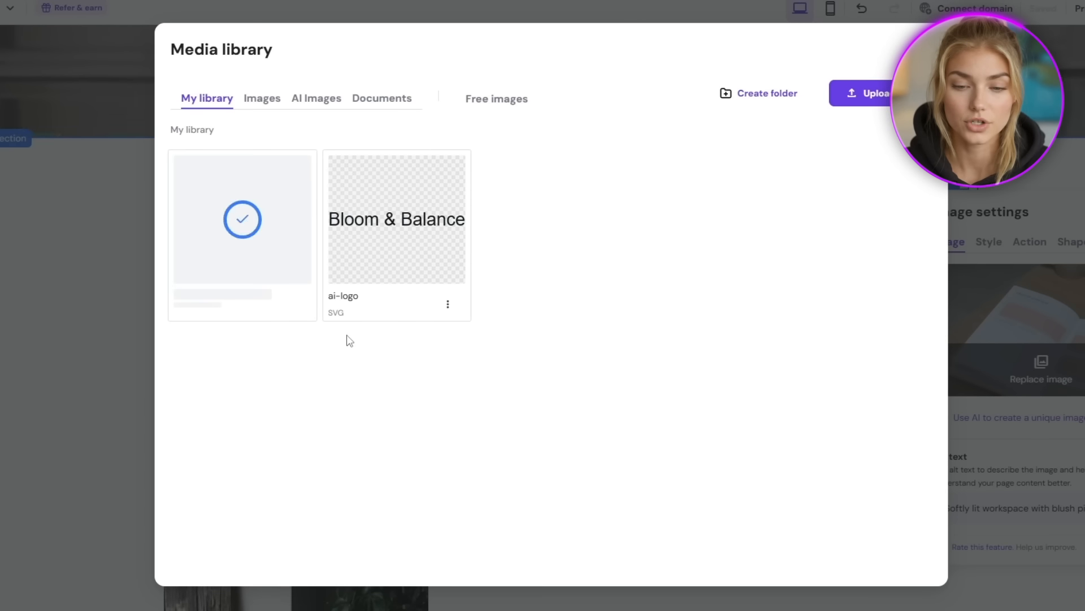
pyautogui.moveTo(154, 242)
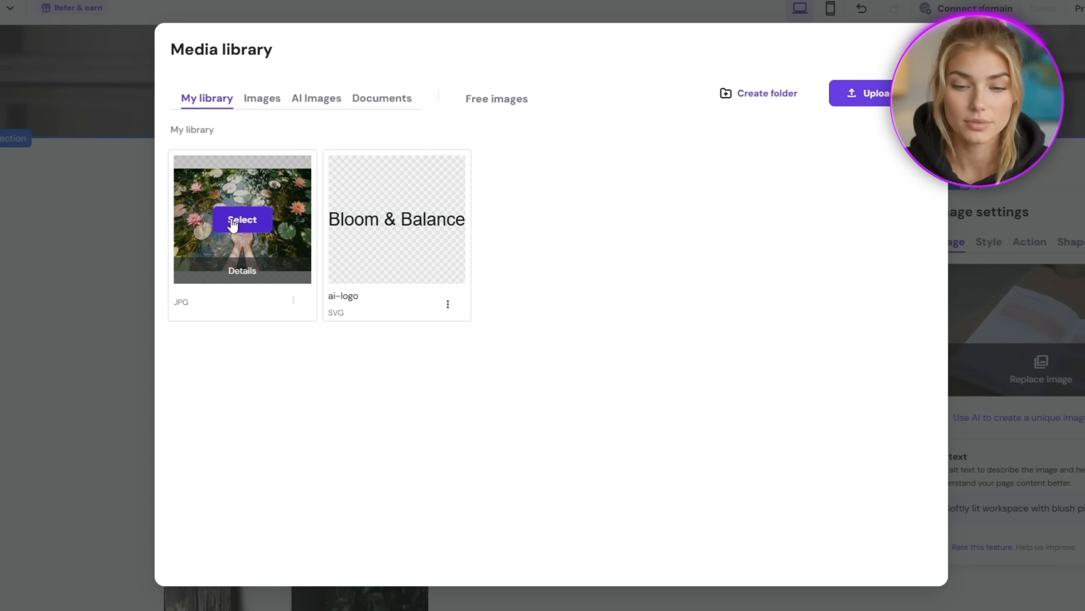
pyautogui.click(233, 222)
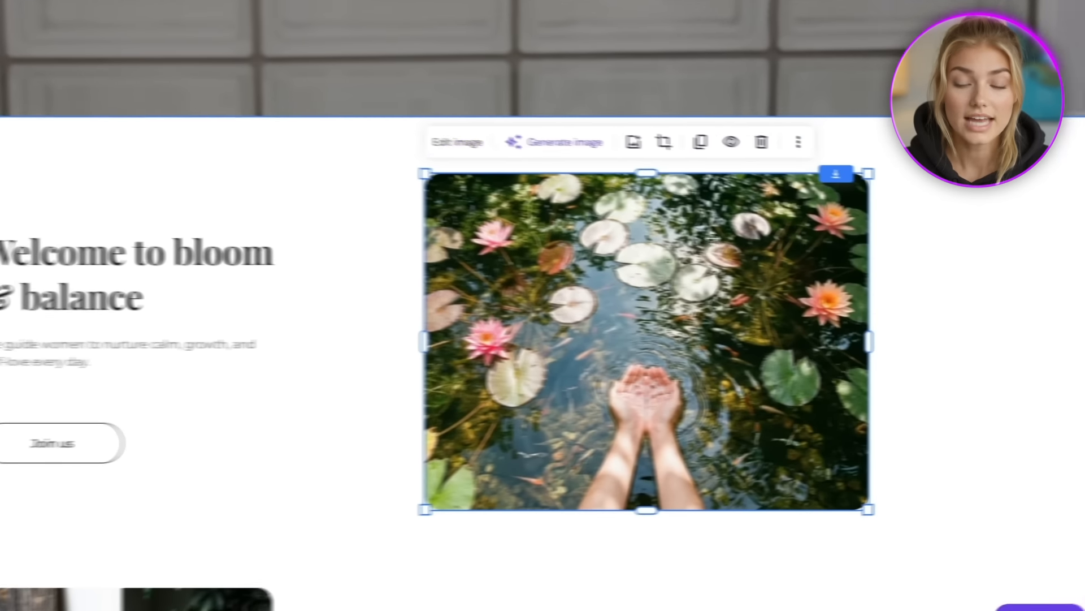
# Step: Increase the corner radius of the water lily photo and keep its overlay opacity at 0 %
pyautogui.click(457, 142)
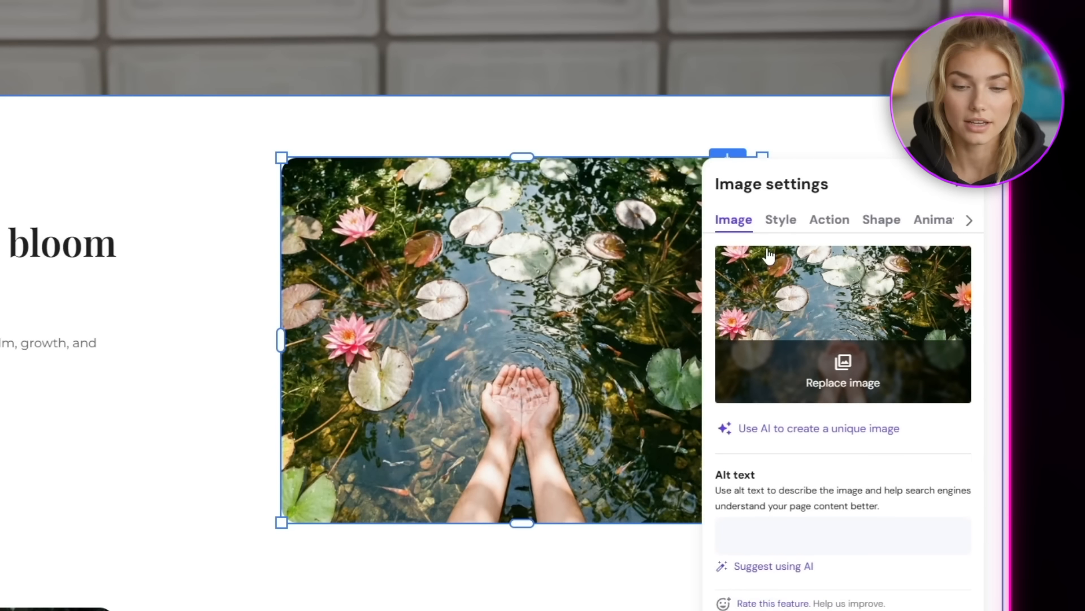
pyautogui.click(783, 224)
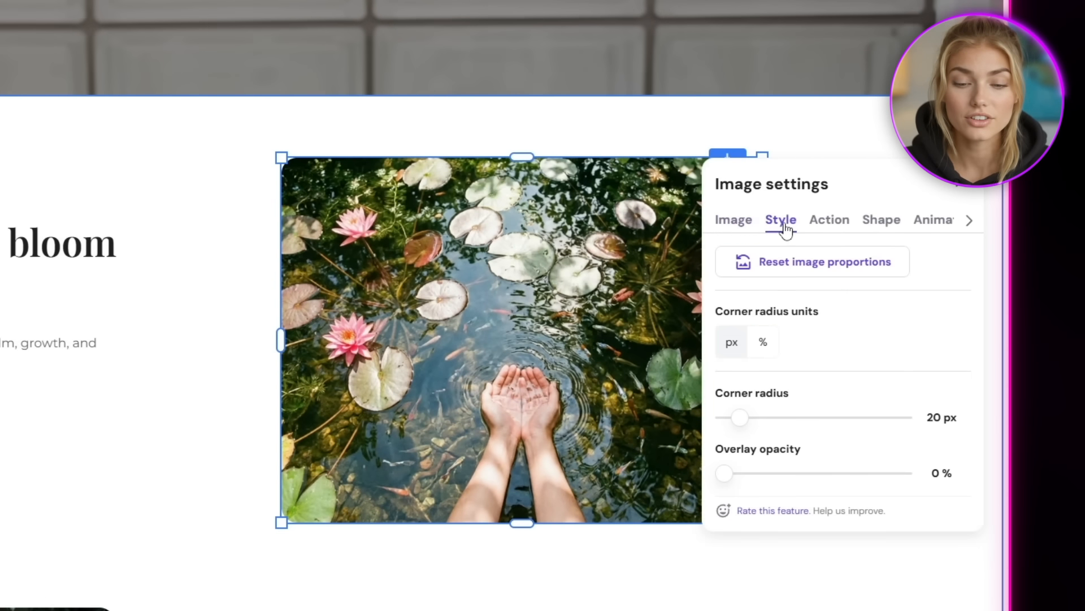
pyautogui.moveTo(838, 414); pyautogui.dragTo(746, 417)
pyautogui.moveTo(731, 478)
pyautogui.mouseDown()
pyautogui.moveTo(958, 451)
pyautogui.moveTo(718, 473)
pyautogui.mouseUp()
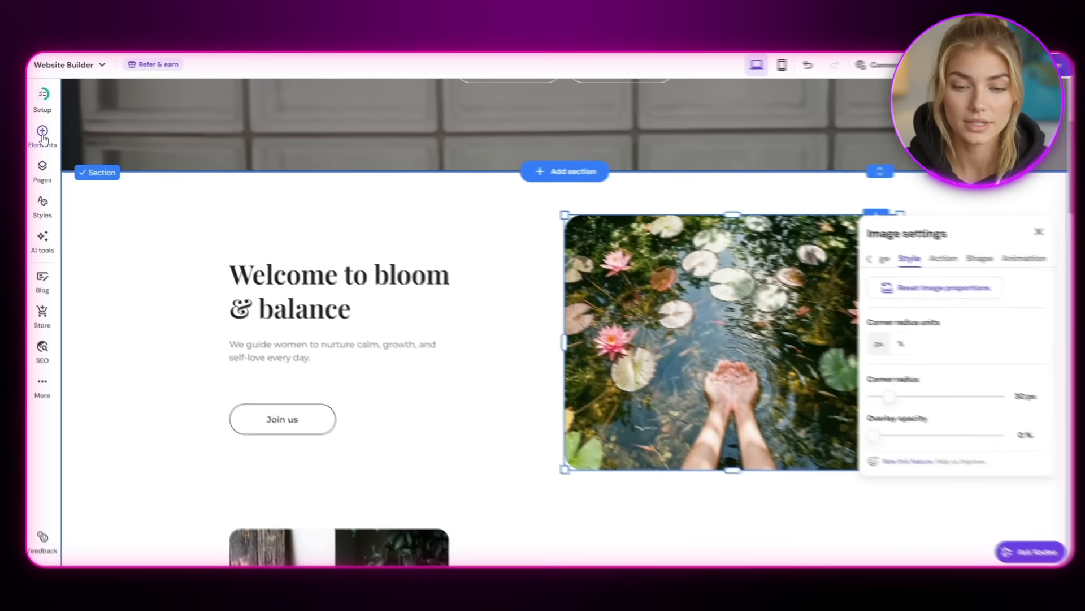
# Step: Place a new text element beside the Join us button in the welcome section, and delete it again
pyautogui.click(43, 135)
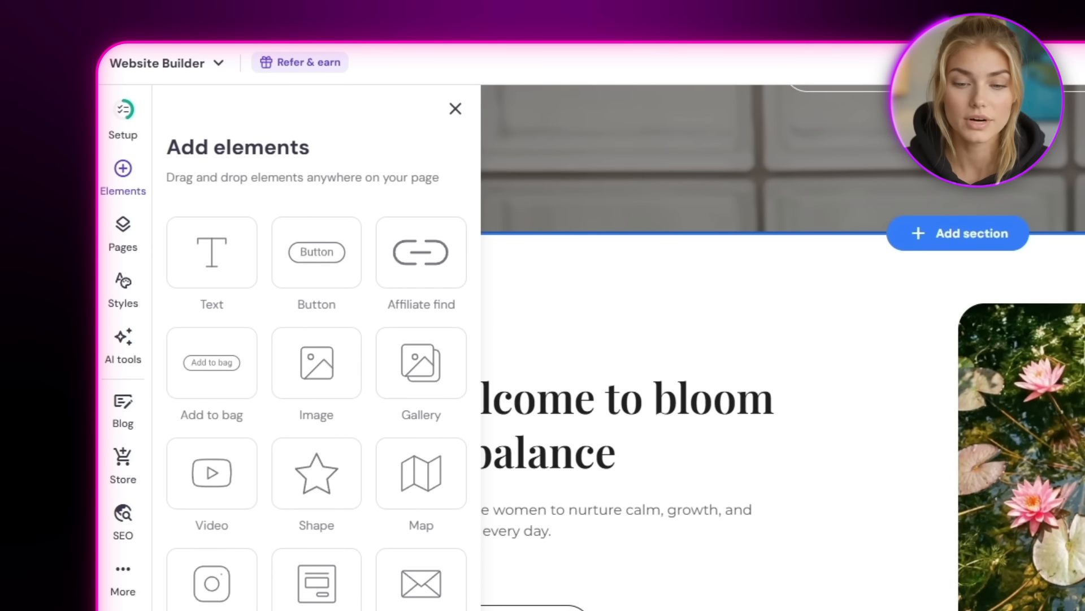
pyautogui.moveTo(212, 252); pyautogui.dragTo(699, 540)
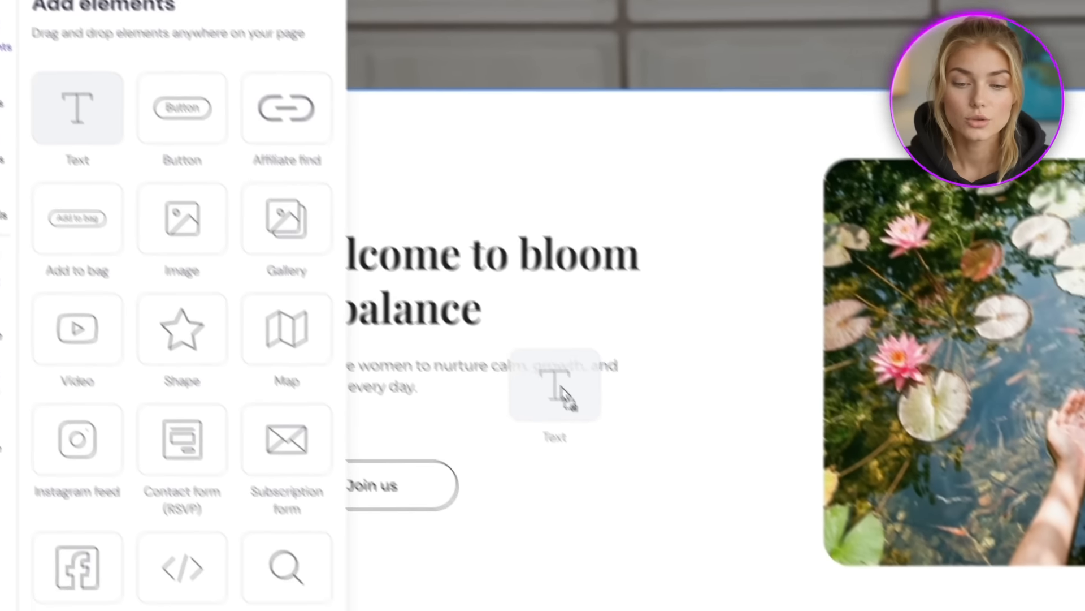
pyautogui.moveTo(565, 396); pyautogui.dragTo(453, 429)
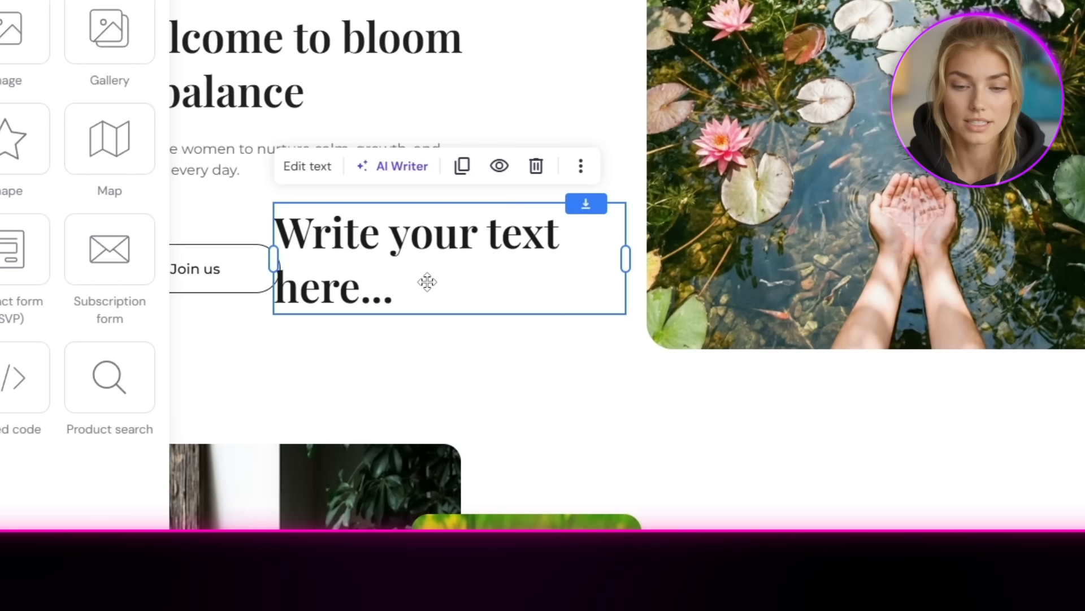
pyautogui.click(536, 168)
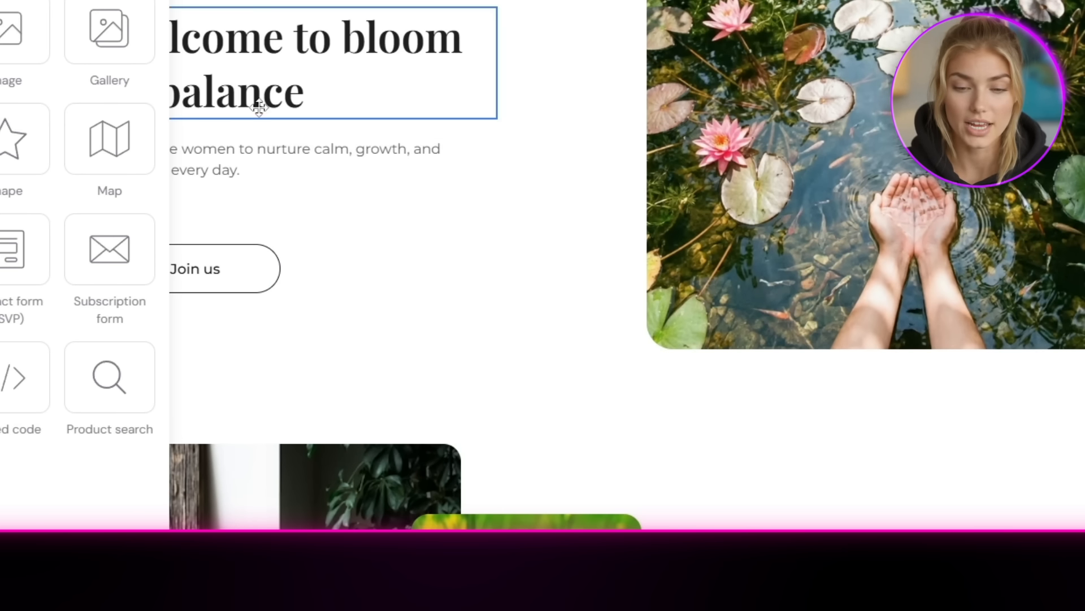
# Step: Reword the Our Mission paragraph about a peaceful sanctuary with the AI Writer
pyautogui.scroll(-7, 260, 104)
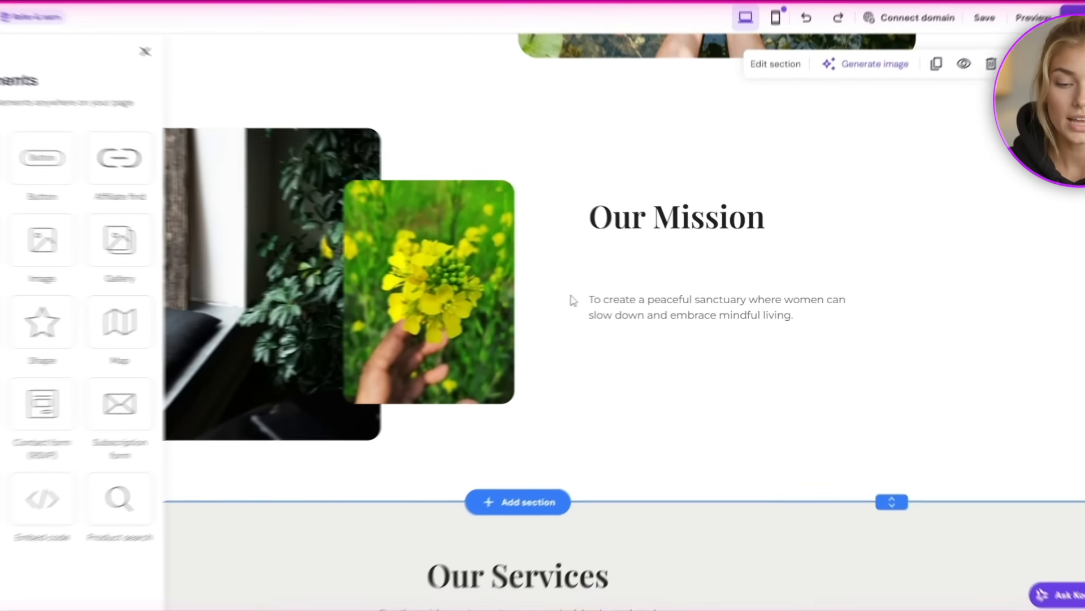
pyautogui.click(654, 305)
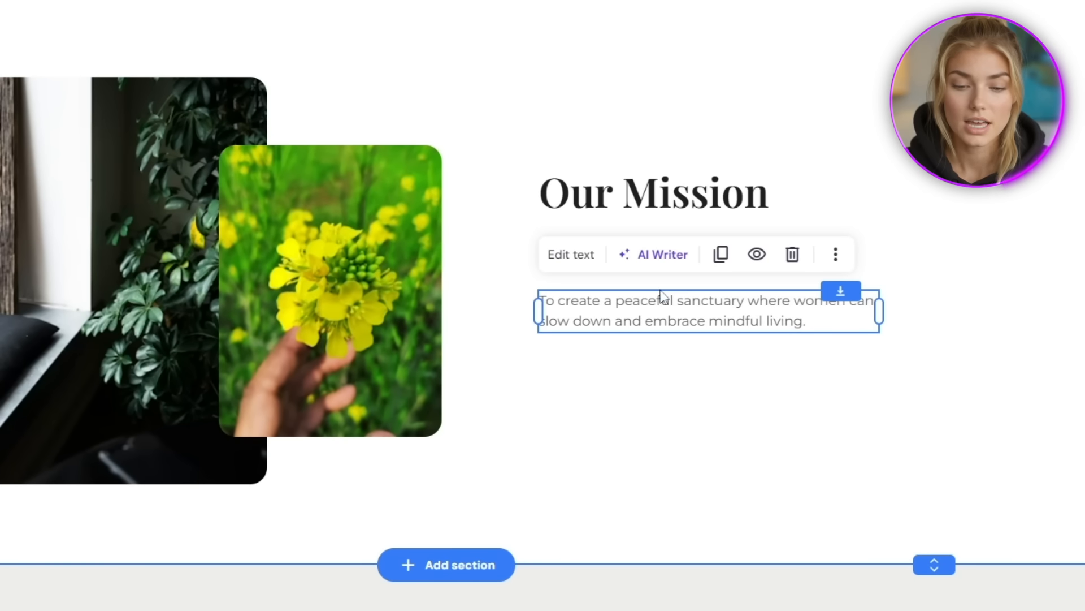
pyautogui.click(652, 262)
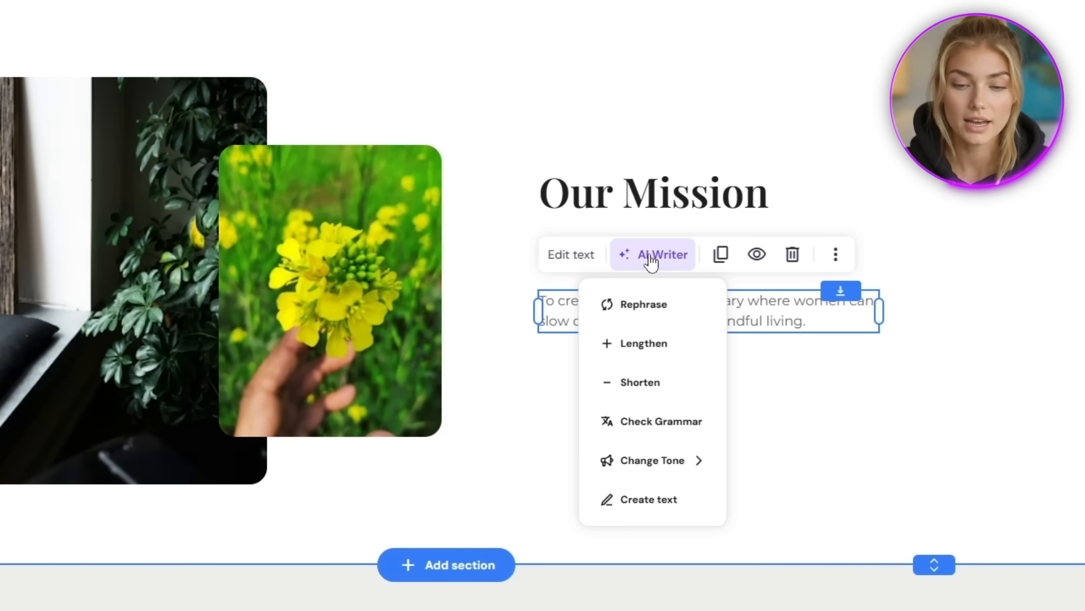
pyautogui.click(649, 355)
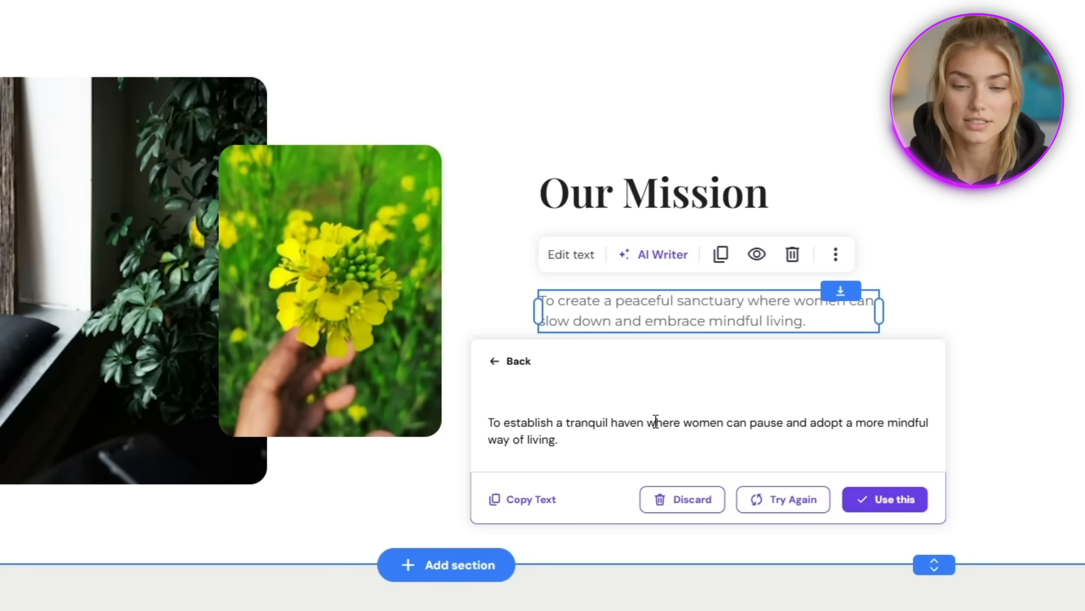
pyautogui.click(758, 501)
pyautogui.click(683, 498)
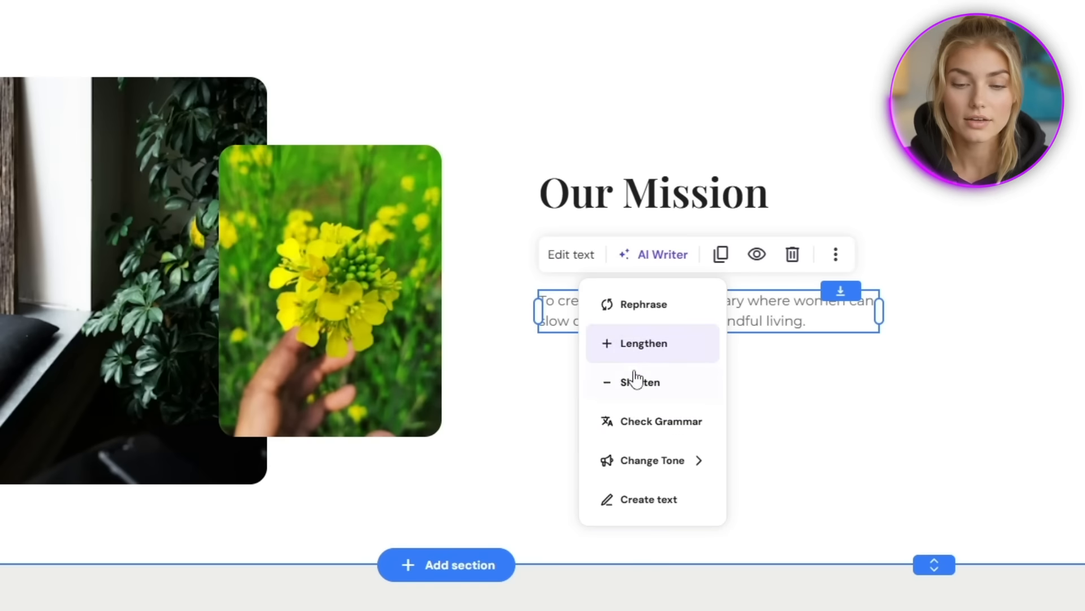
pyautogui.moveTo(631, 468)
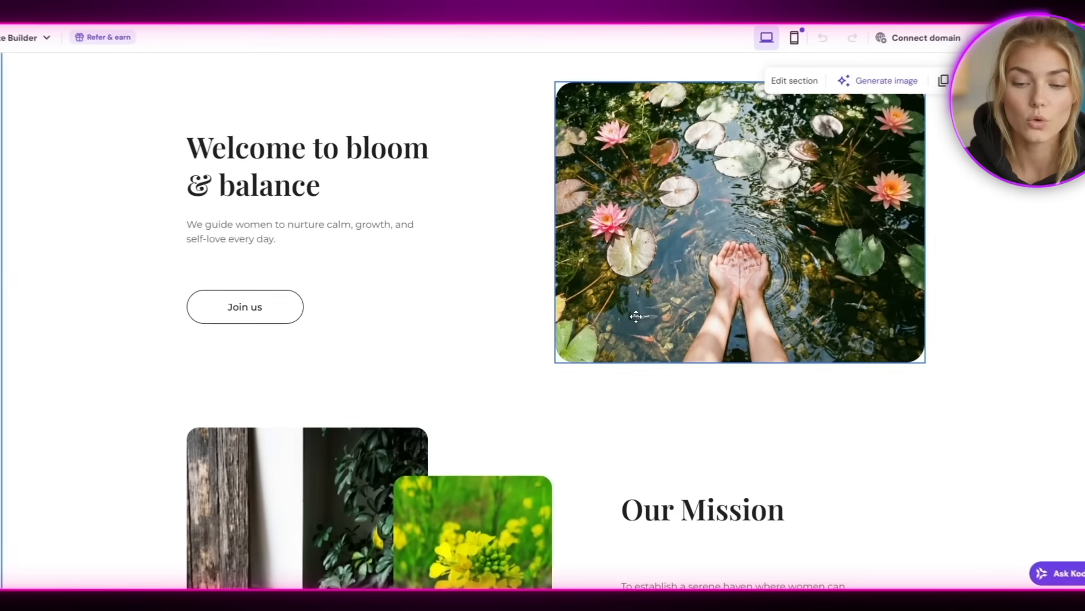
# Step: View the background settings of the section containing Welcome to bloom & balance and close them
pyautogui.scroll(-1, 636, 316)
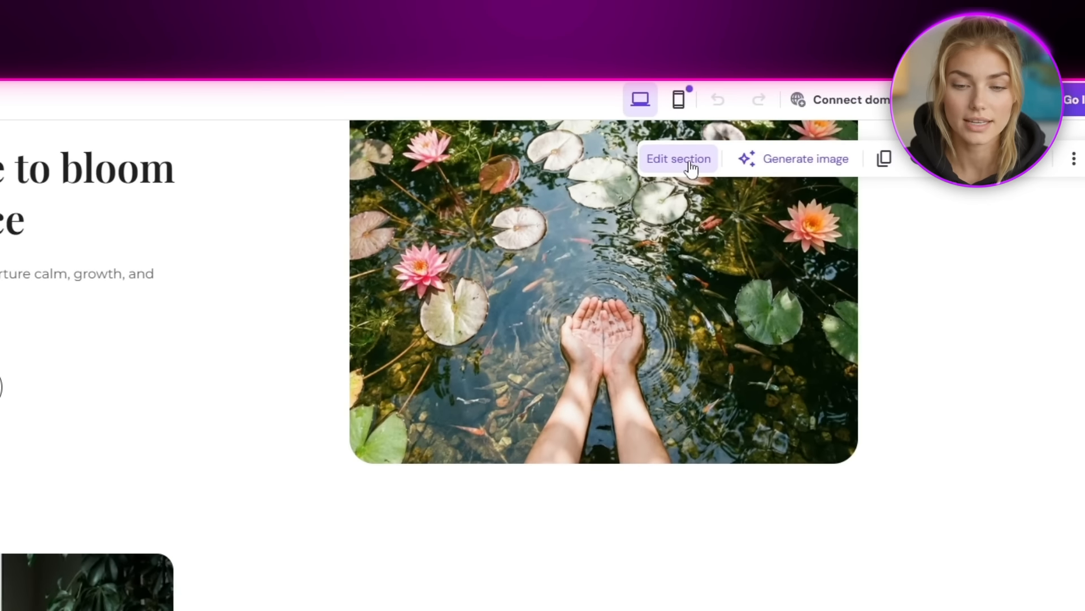
pyautogui.click(679, 159)
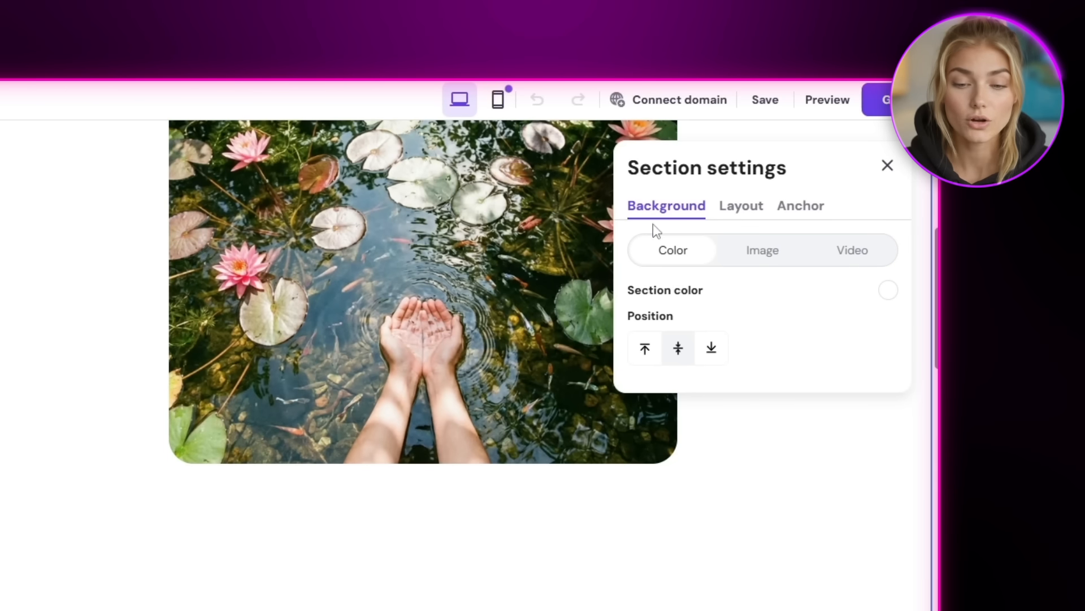
pyautogui.click(890, 167)
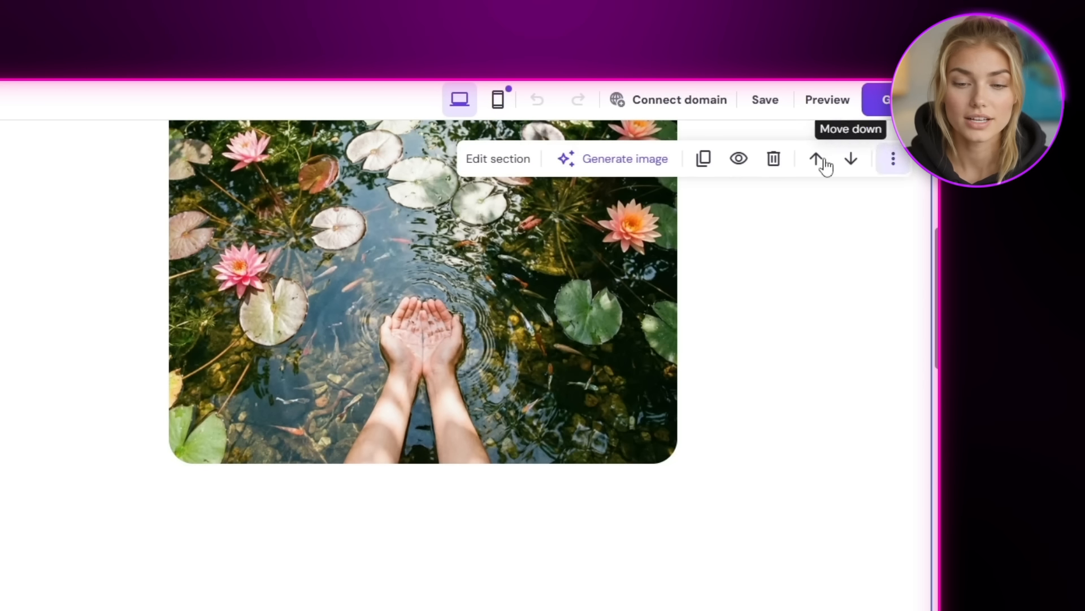
# Step: Generate AI images of a peaceful meditation space with soft natural lighting, plants, candles, and a yoga mat on a wooden floor, calming atmosphere, warm tones, professional photograph
pyautogui.click(620, 163)
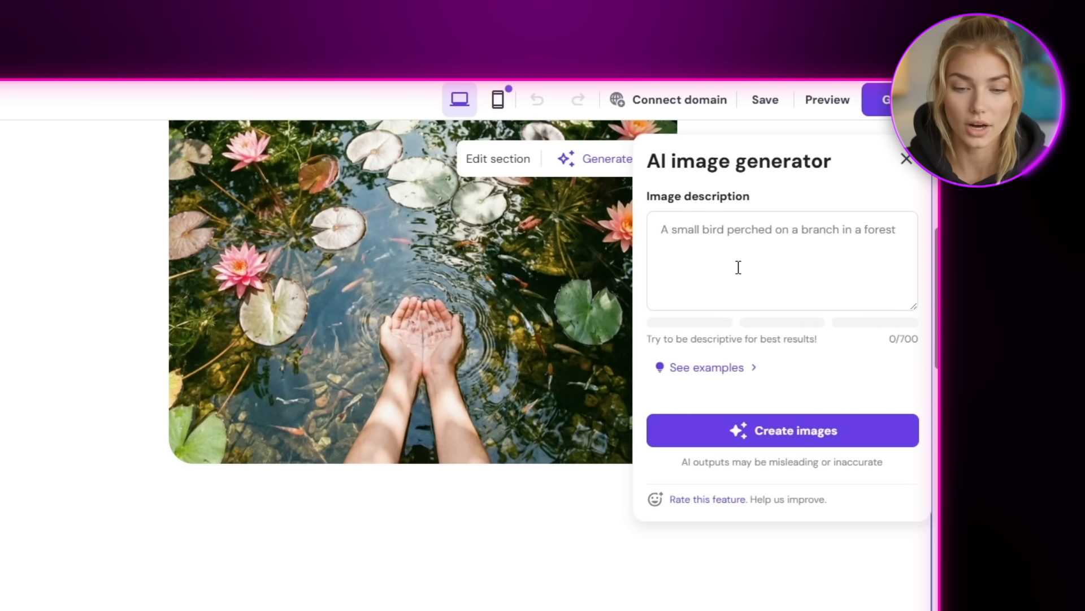
pyautogui.click(713, 239)
pyautogui.write('pea')
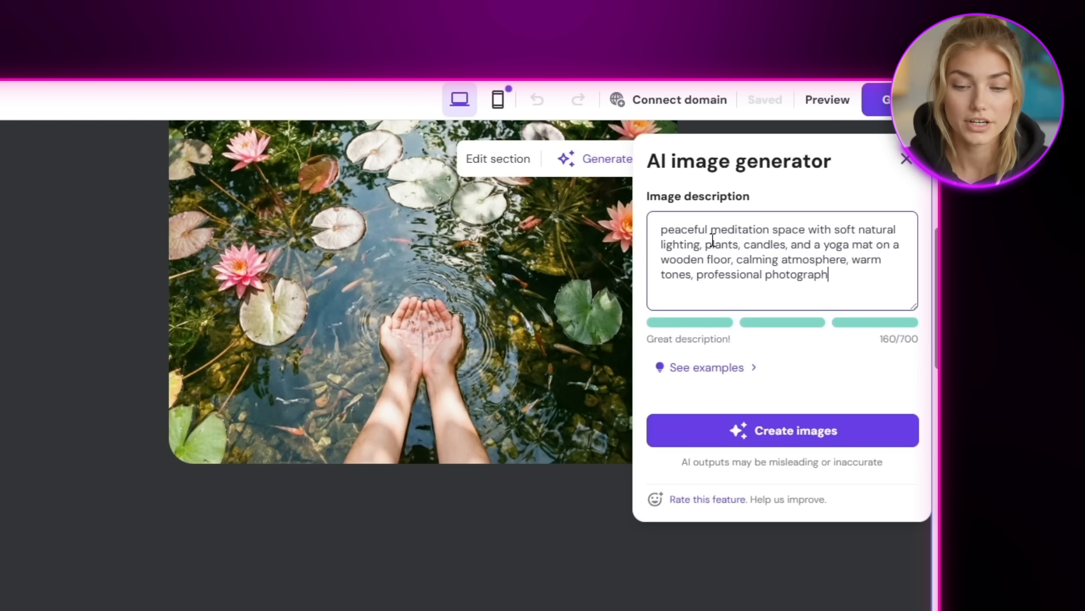
pyautogui.click(763, 430)
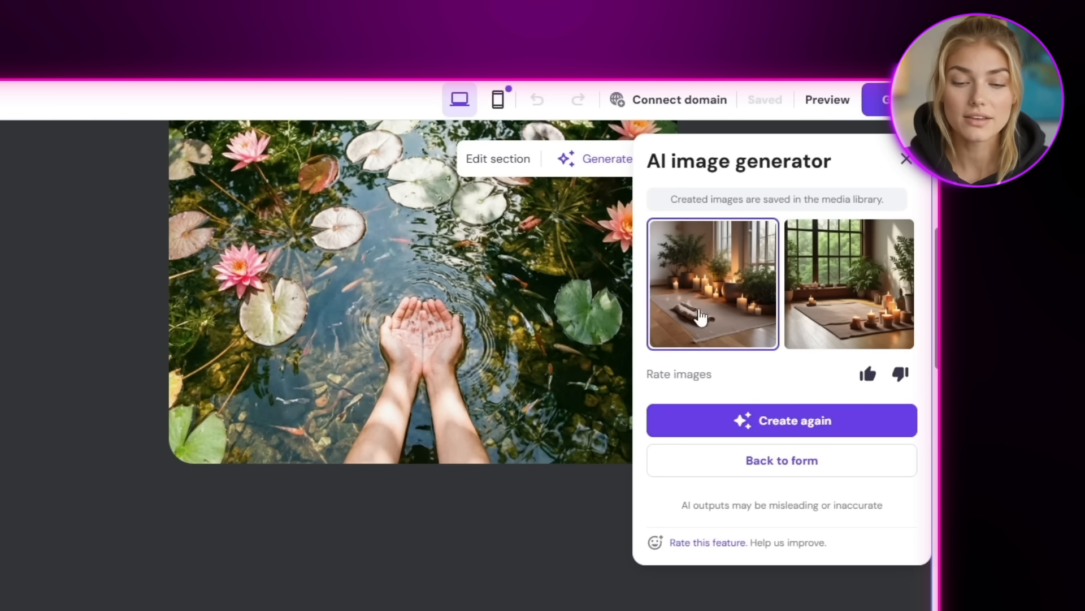
# Step: Create another set of AI images and apply the first one, a sunlit room with plants and a rug, as the section background
pyautogui.click(773, 425)
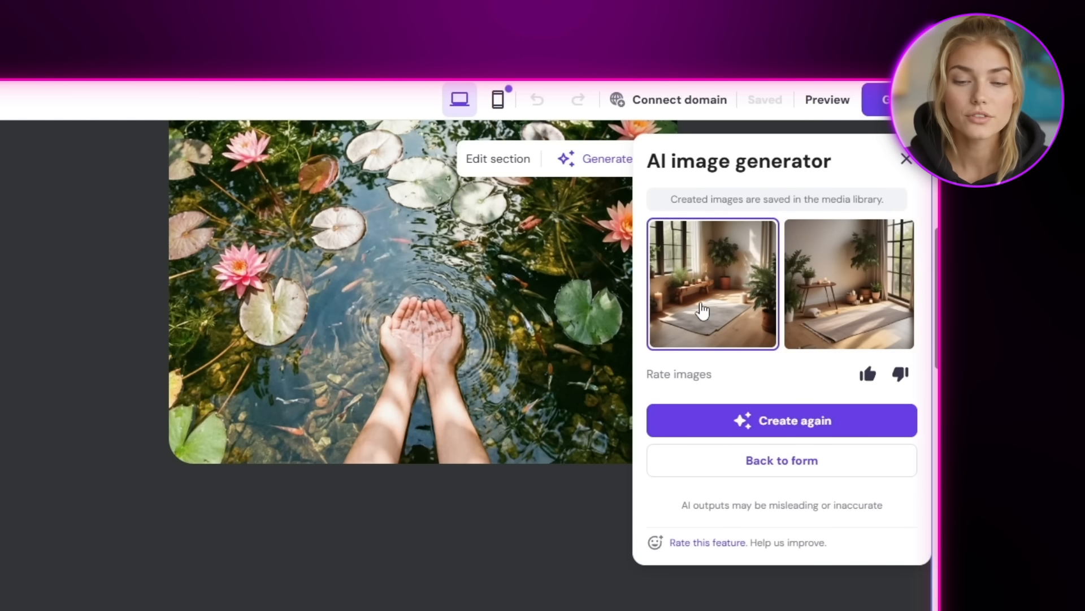
pyautogui.click(710, 335)
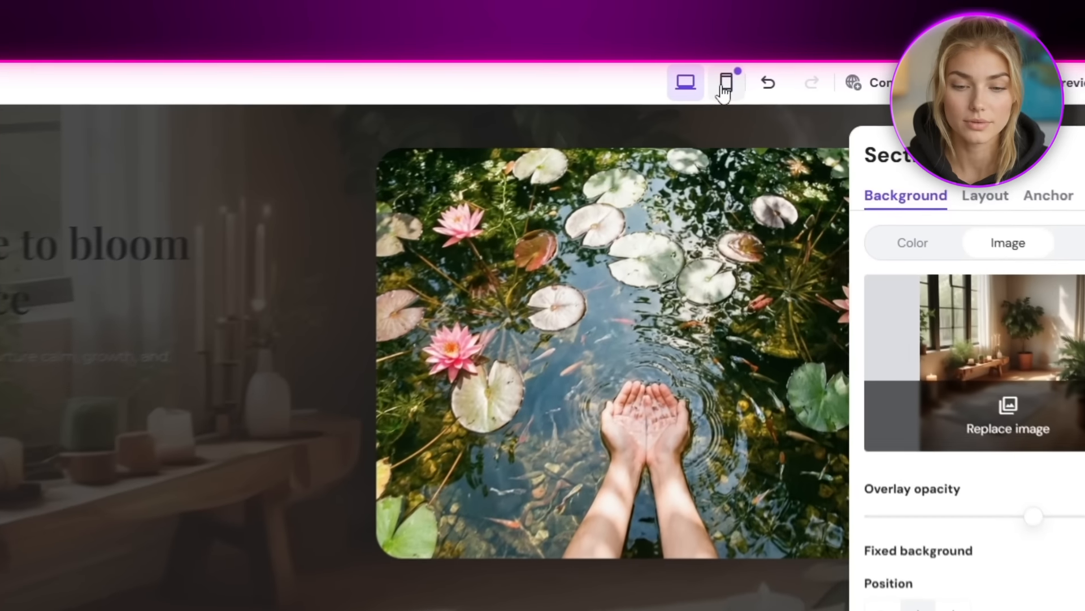
# Step: Switch to the mobile view and examine how the hero, welcome, mission and services sections are laid out
pyautogui.click(770, 66)
pyautogui.scroll(5, 367, 368)
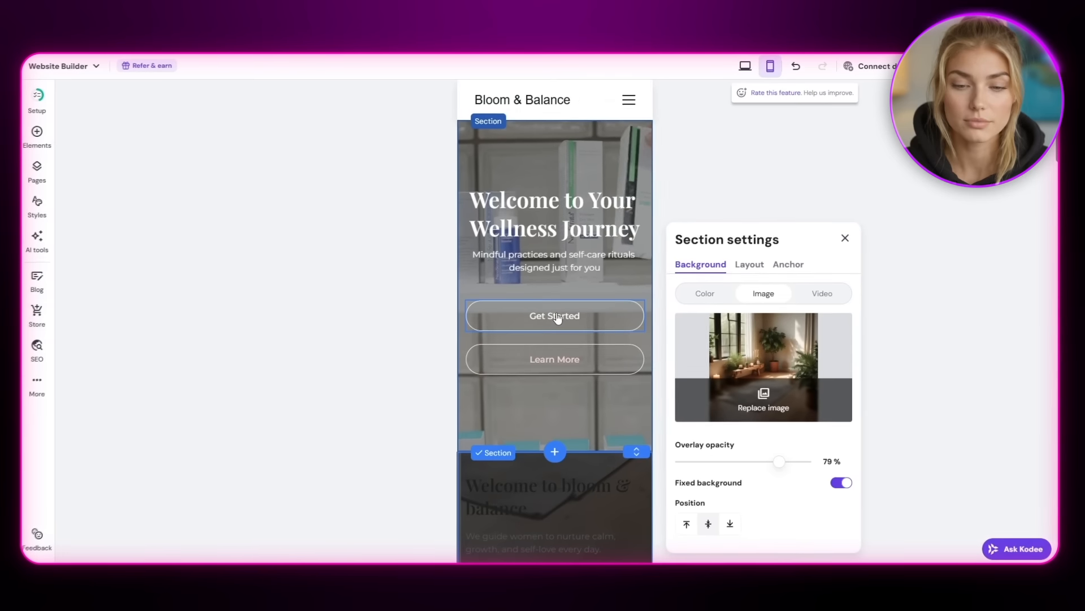
pyautogui.scroll(-5, 556, 317)
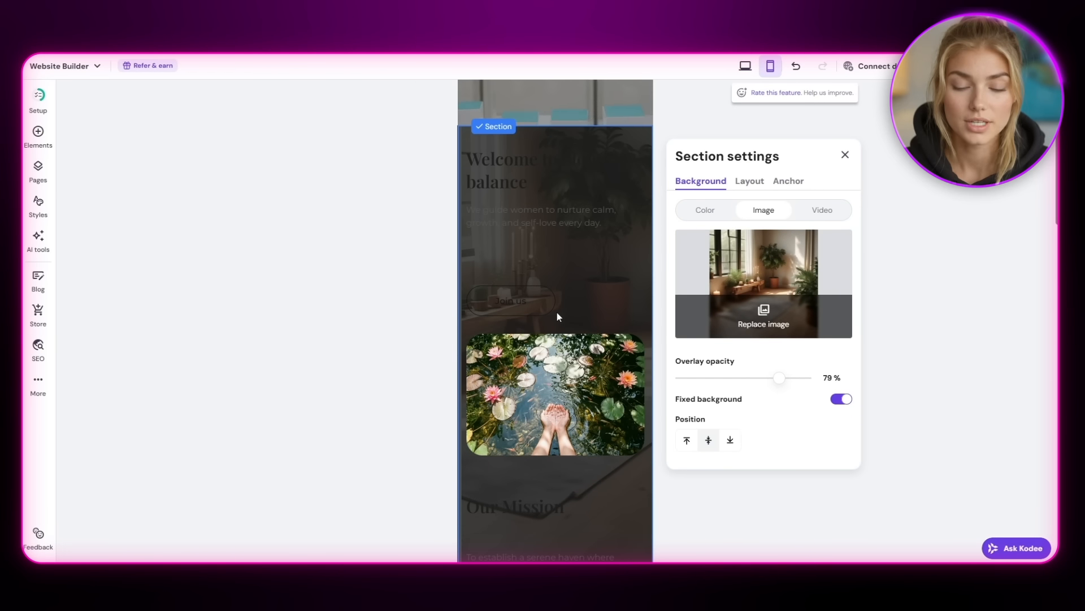
pyautogui.scroll(-8, 557, 317)
pyautogui.scroll(7, 557, 311)
pyautogui.scroll(-10, 556, 312)
pyautogui.scroll(6, 558, 318)
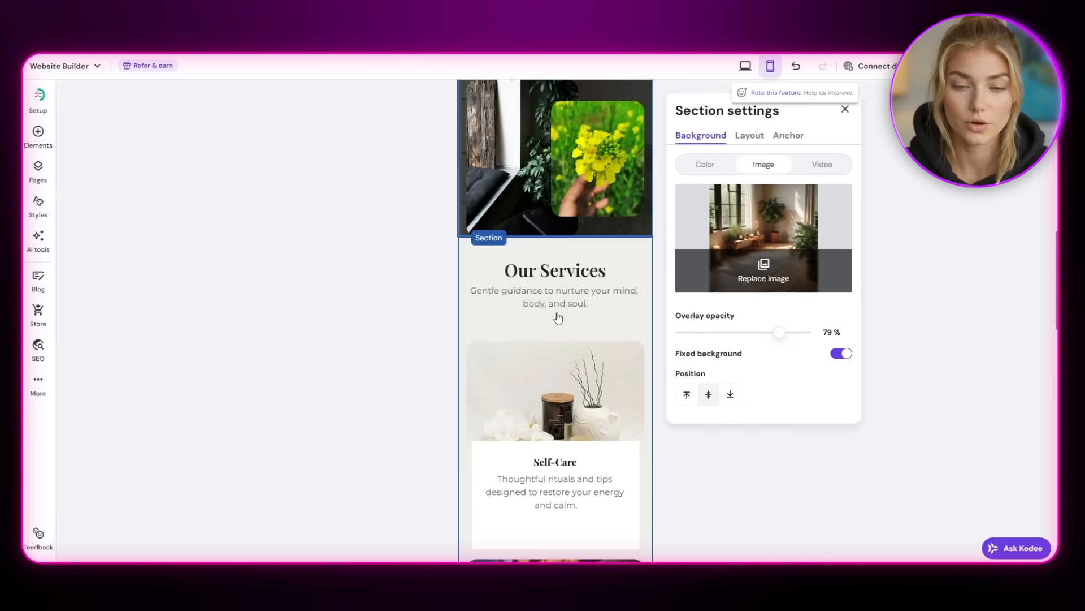
pyautogui.scroll(7, 558, 317)
pyautogui.scroll(-1, 559, 317)
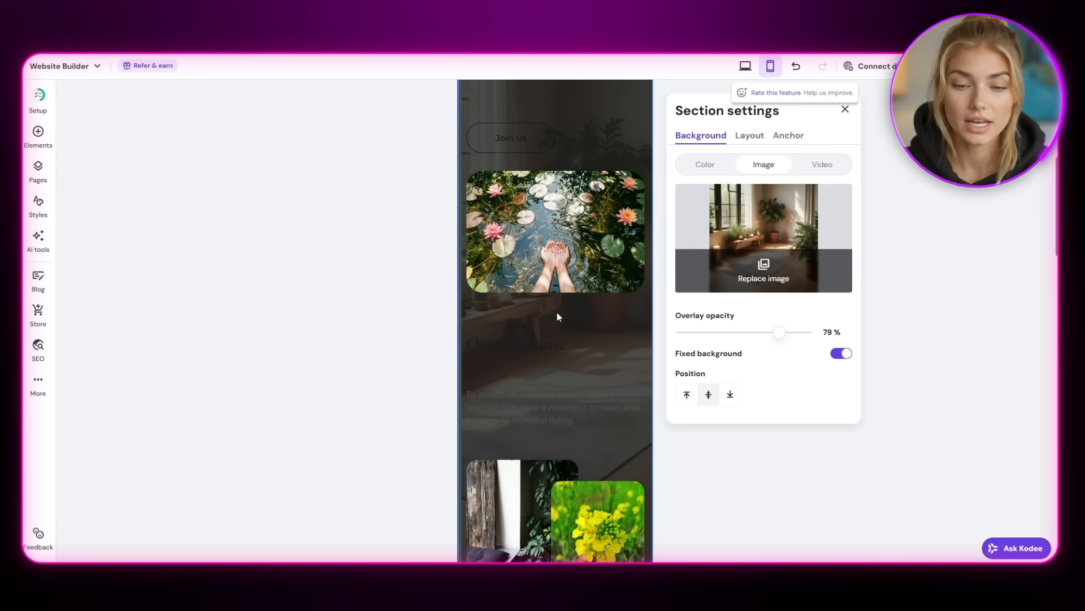
pyautogui.scroll(-1, 557, 316)
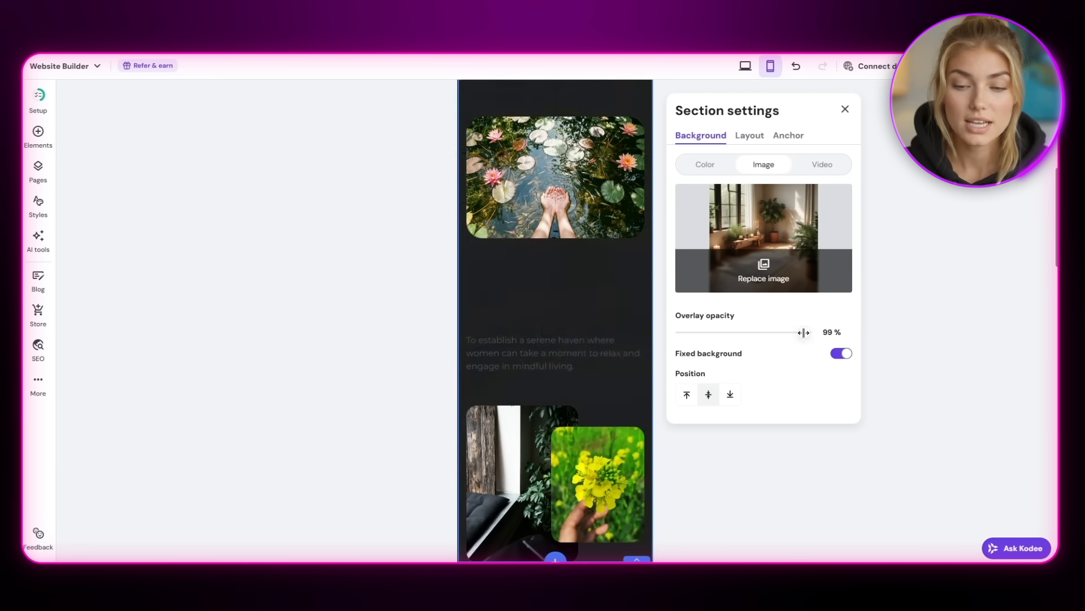
pyautogui.scroll(4, 596, 252)
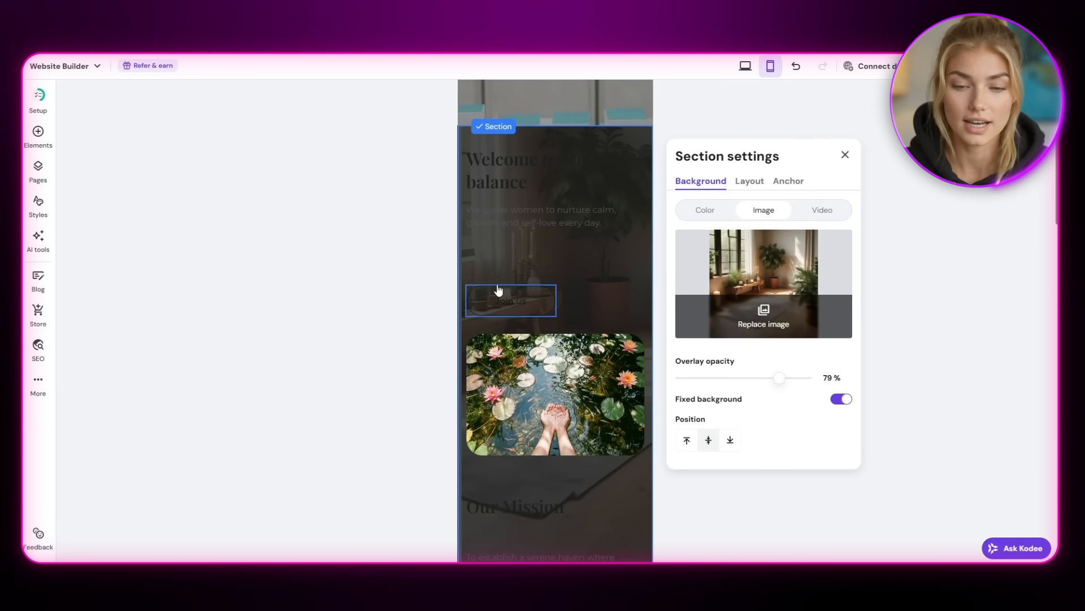
# Step: Recolor the Welcome to bloom & balance heading in the mobile view to a pale green-grey (#b9c7b3)
pyautogui.click(503, 180)
pyautogui.click(504, 302)
pyautogui.click(500, 172)
pyautogui.click(491, 124)
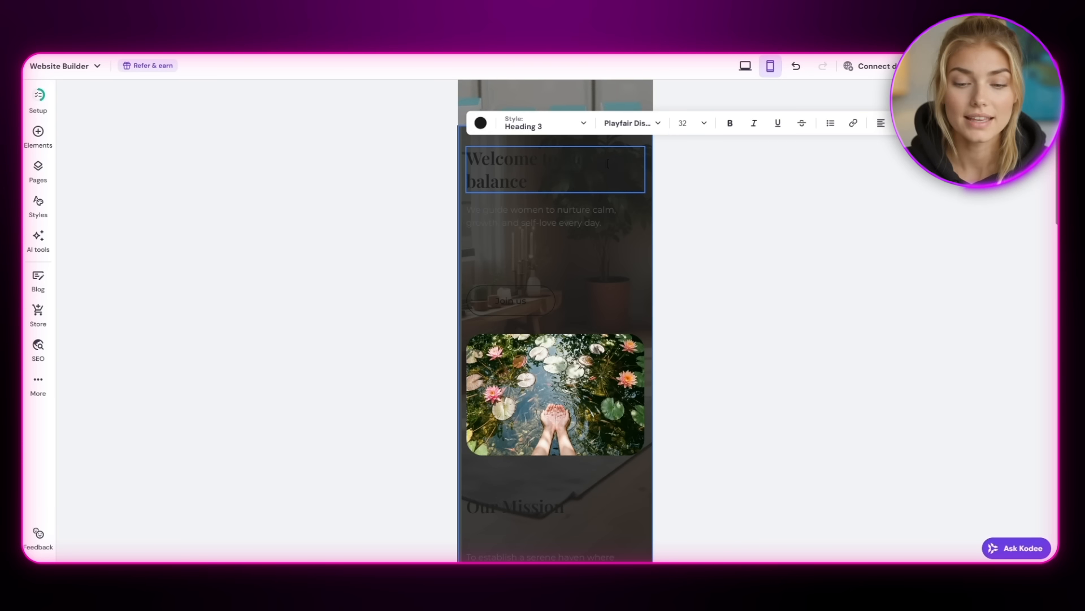
pyautogui.click(481, 122)
pyautogui.click(483, 186)
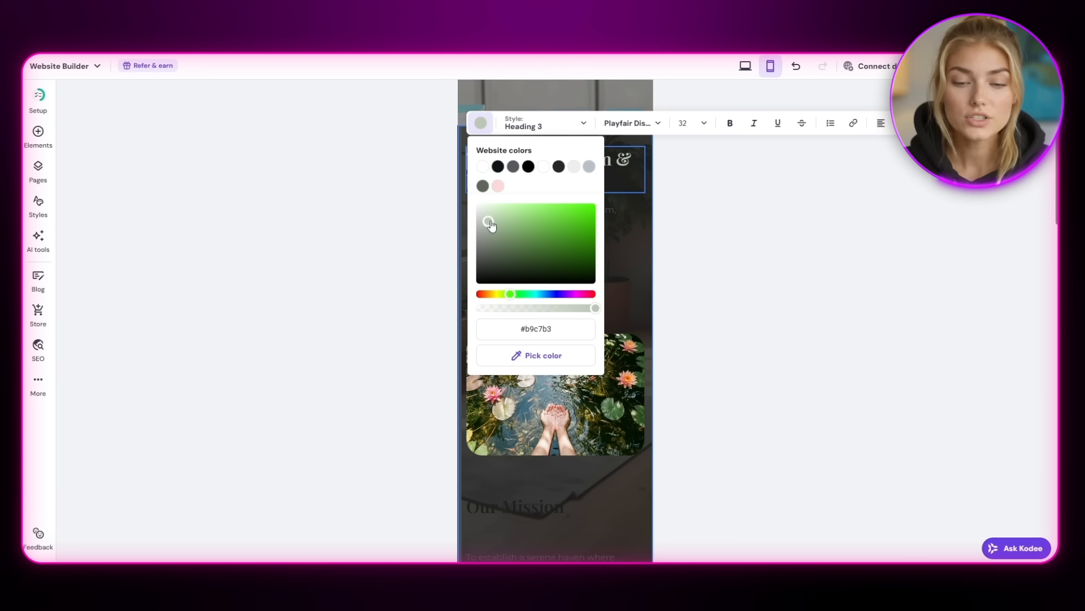
pyautogui.click(558, 274)
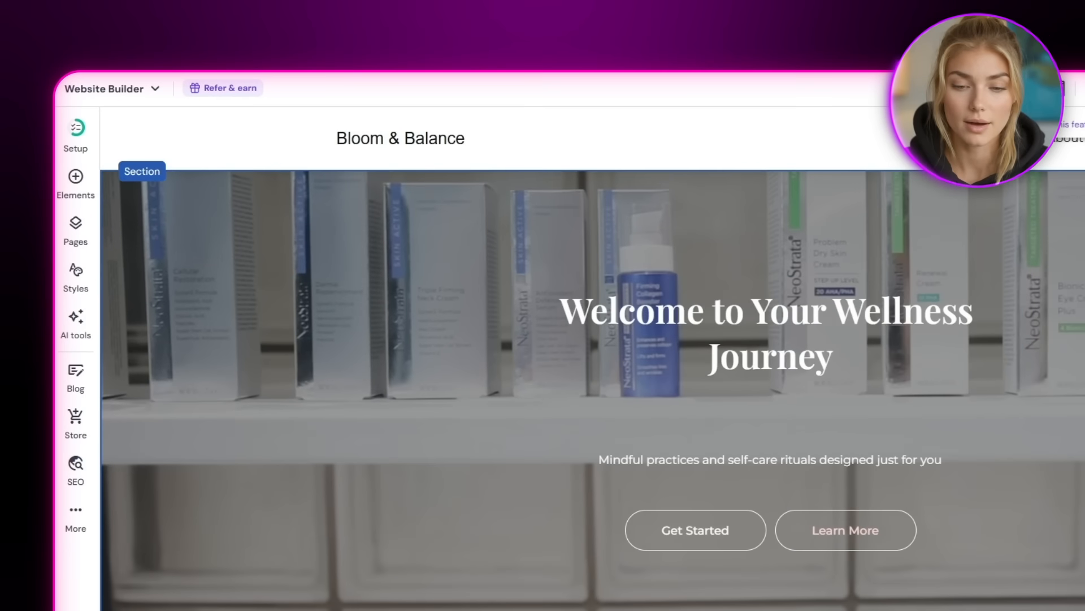
# Step: Open the site header's settings and toggle the sticky header option, leaving it enabled
pyautogui.click(495, 243)
pyautogui.click(294, 141)
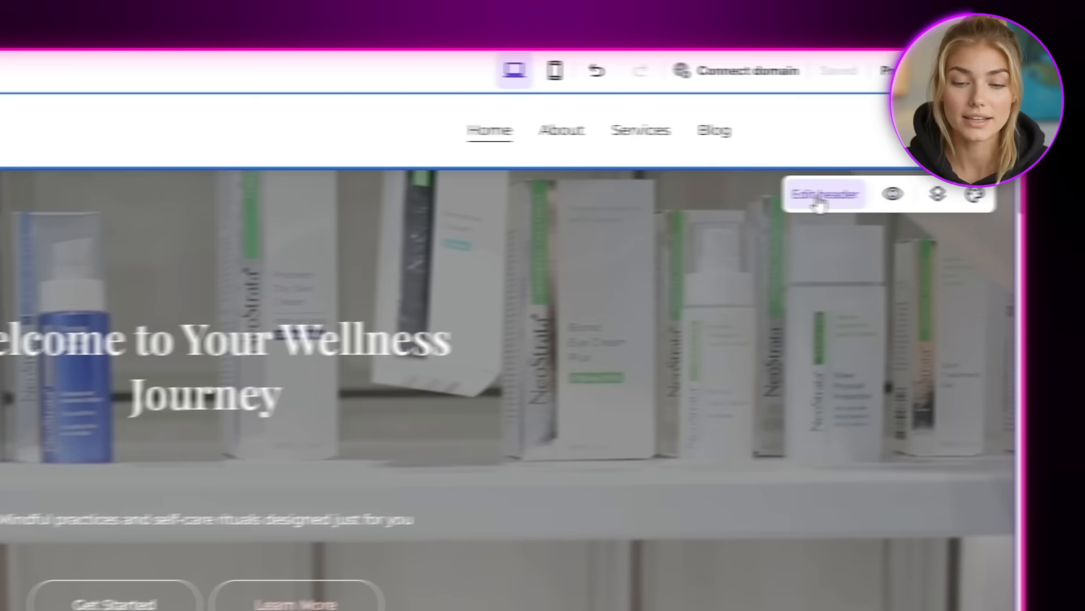
pyautogui.click(818, 198)
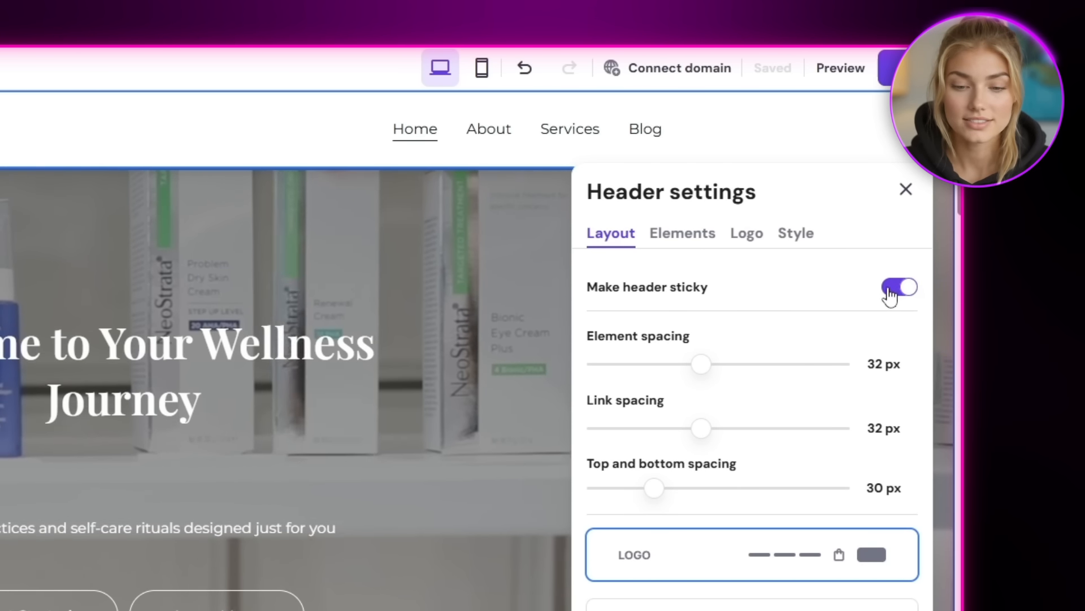
pyautogui.click(892, 294)
pyautogui.click(895, 298)
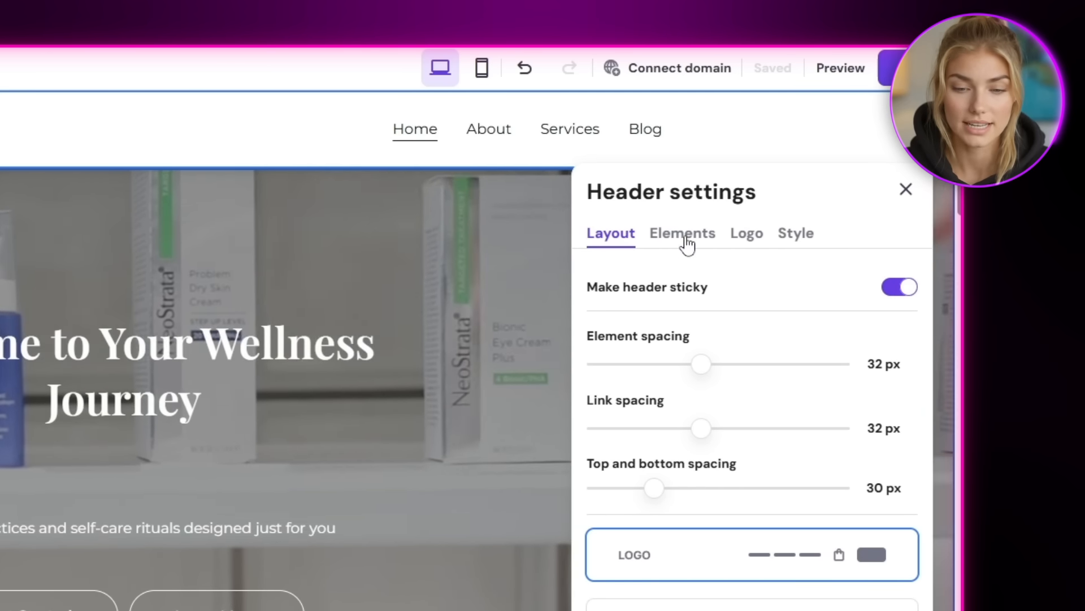
# Step: Review the header's element and logo options and replace the logo image with the Bloom & Balance flower logo from the media library
pyautogui.click(685, 241)
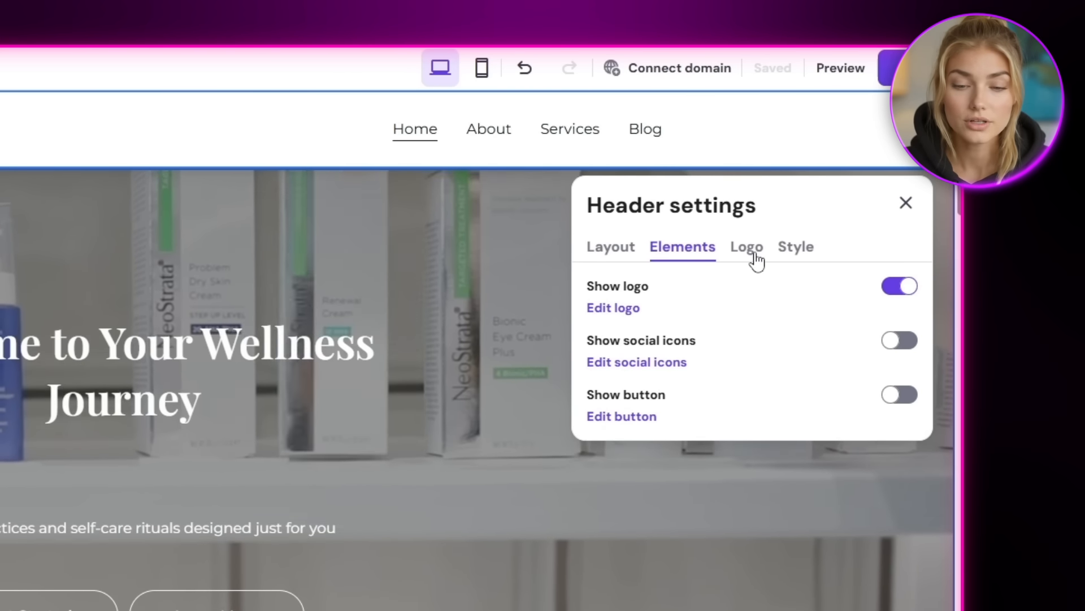
pyautogui.click(756, 260)
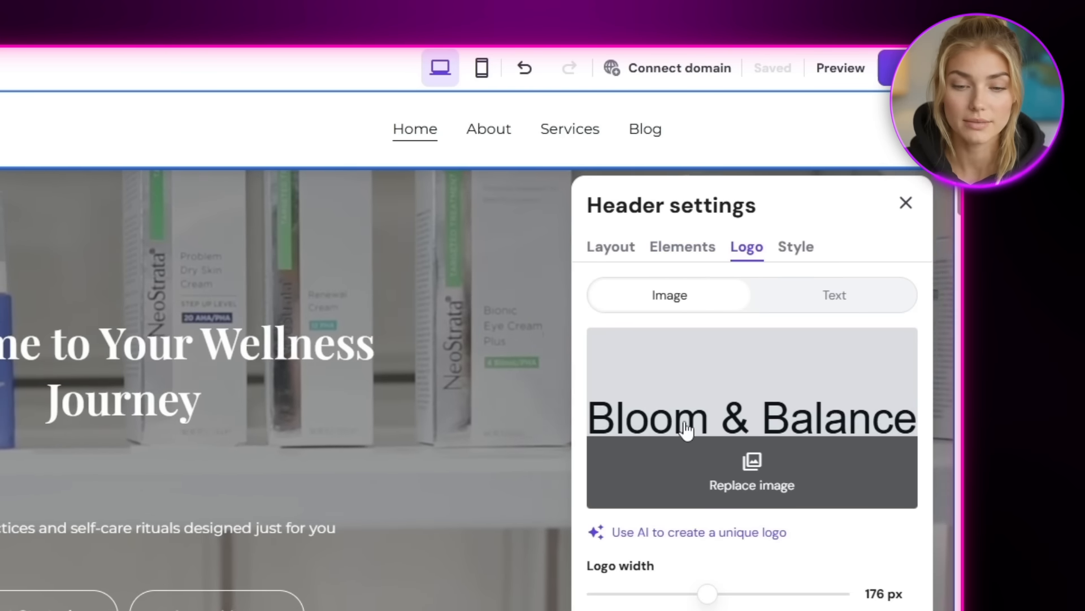
pyautogui.click(808, 305)
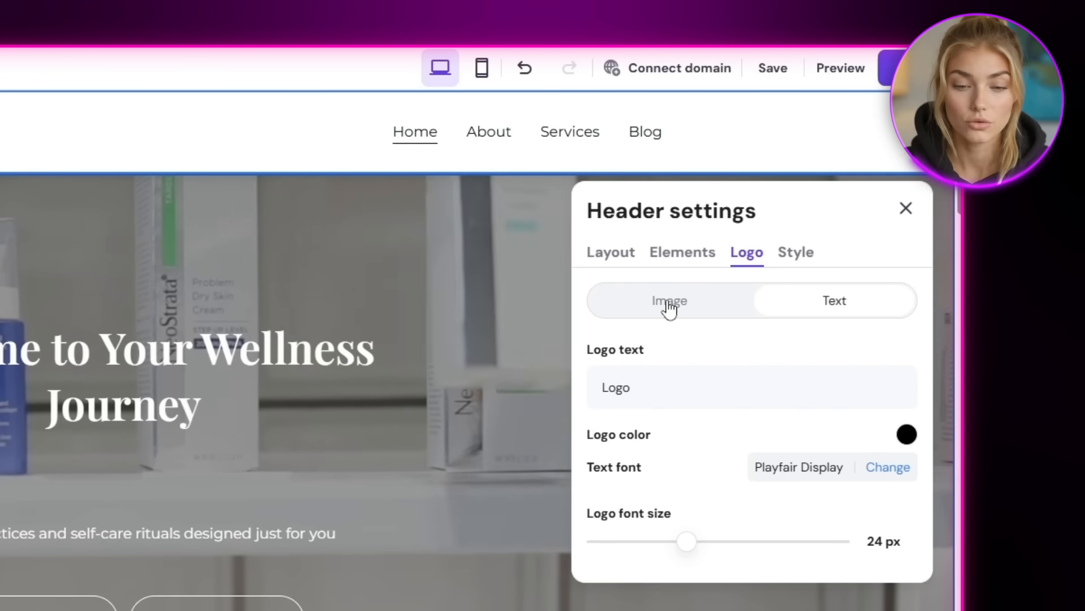
pyautogui.click(669, 304)
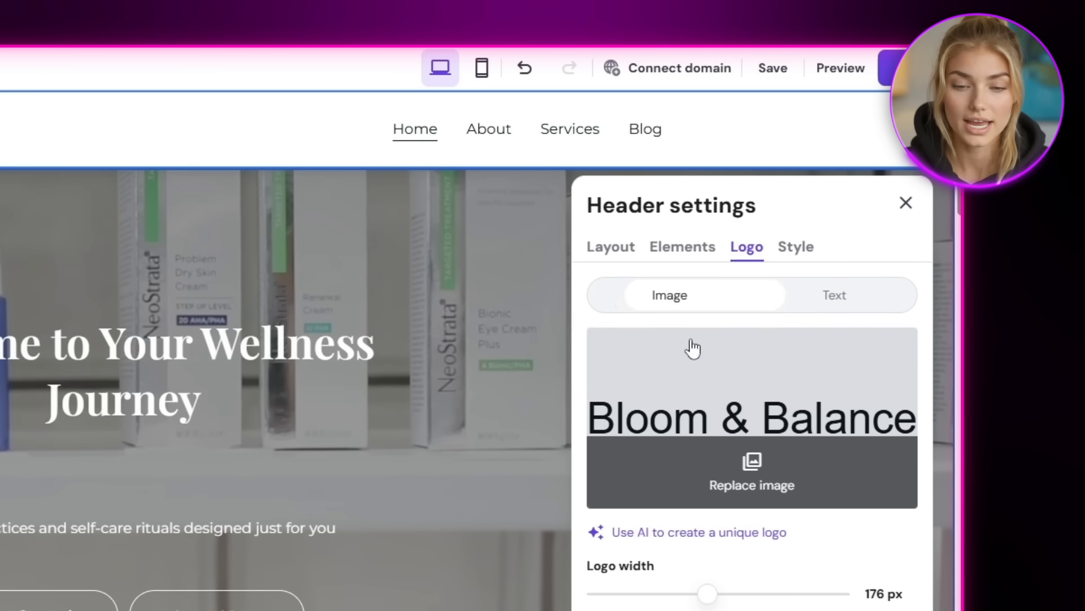
pyautogui.click(751, 485)
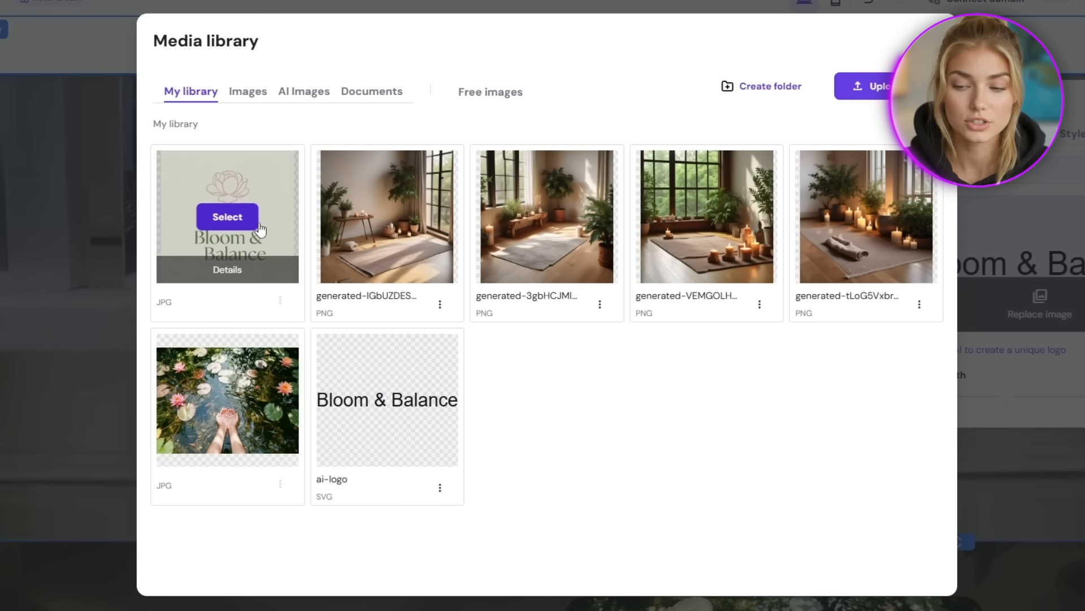
pyautogui.click(227, 217)
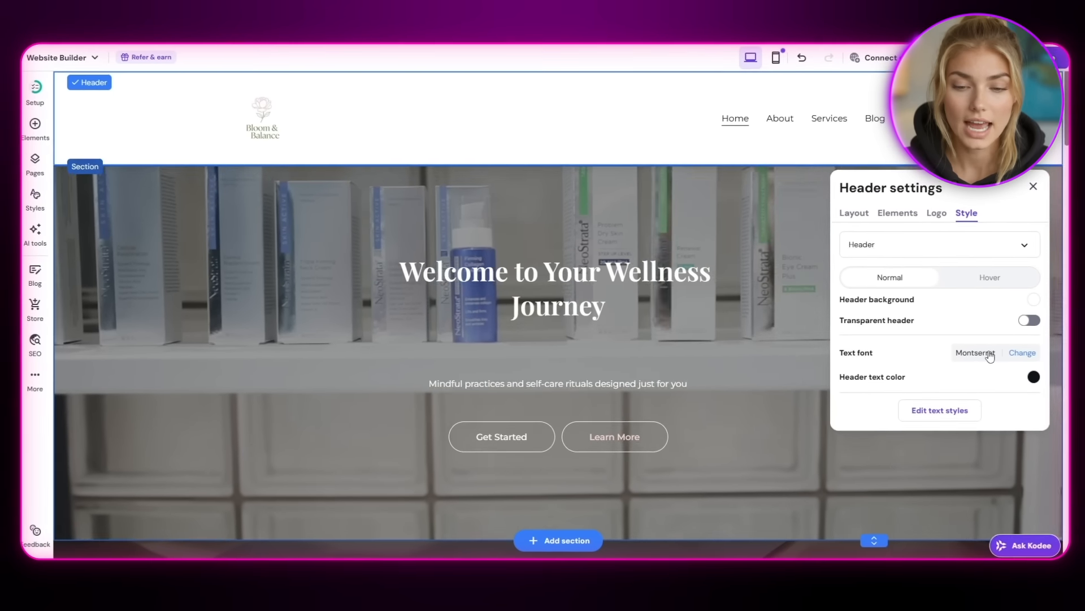
# Step: Set the header's text font to Playfair Display Medium and its background to a dark brown (#5c4040)
pyautogui.click(990, 355)
pyautogui.moveTo(897, 160)
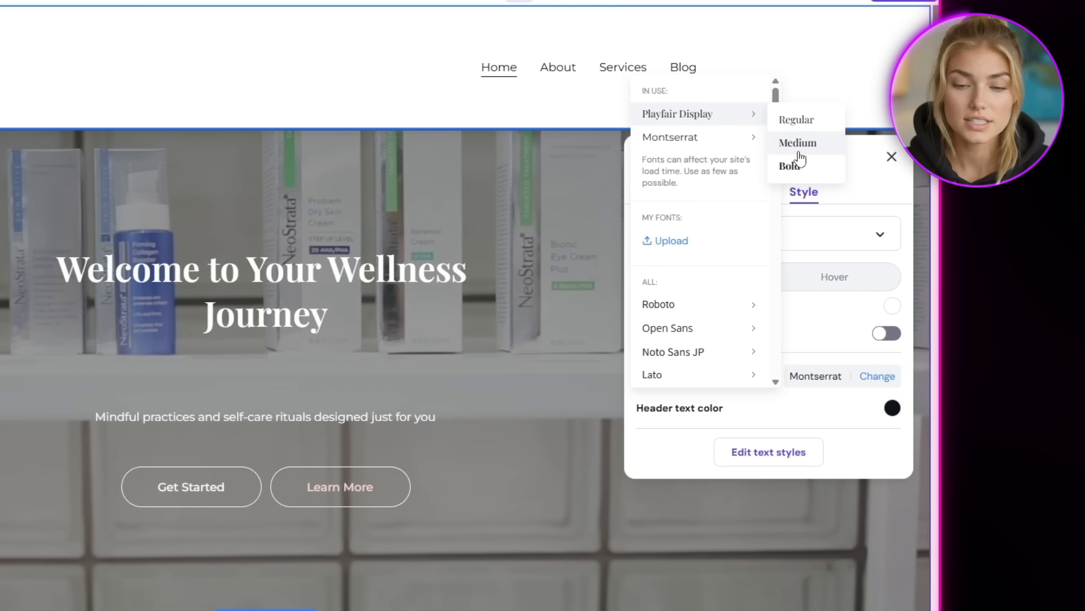
pyautogui.click(799, 151)
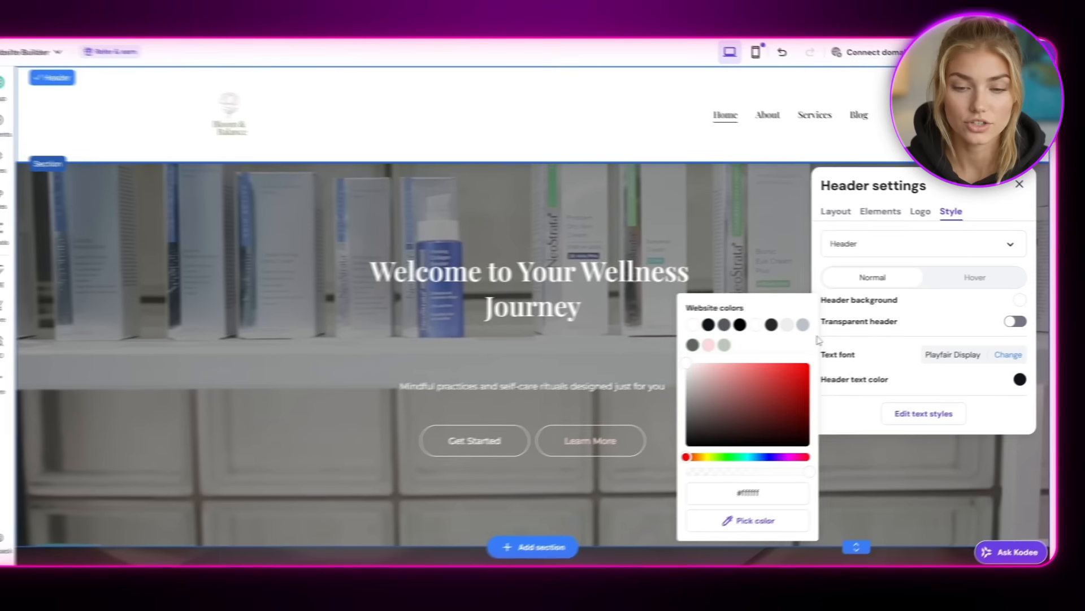
pyautogui.click(709, 345)
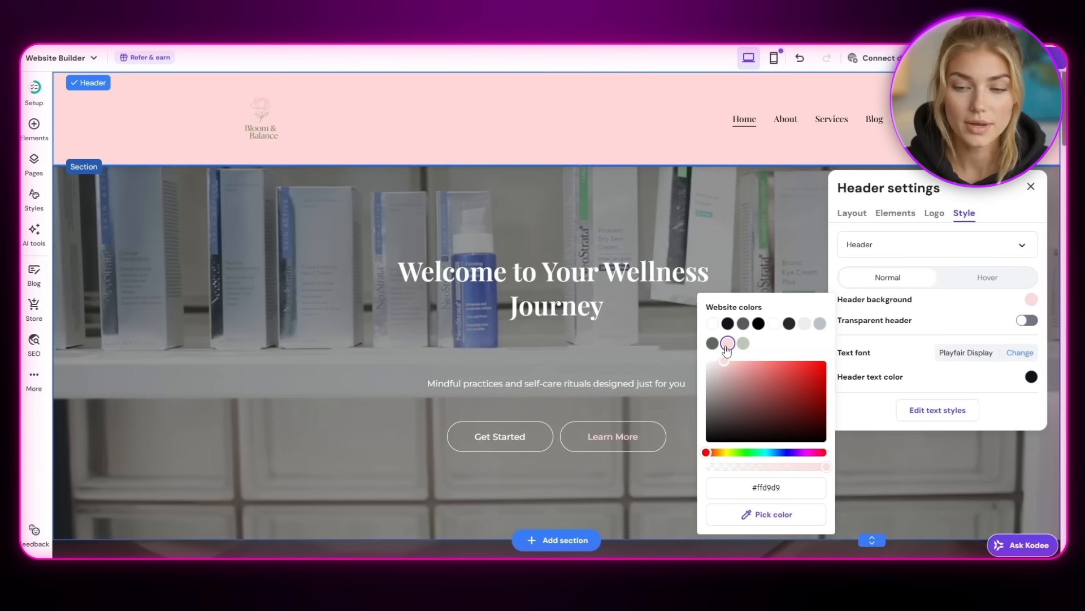
pyautogui.moveTo(705, 373); pyautogui.dragTo(764, 421)
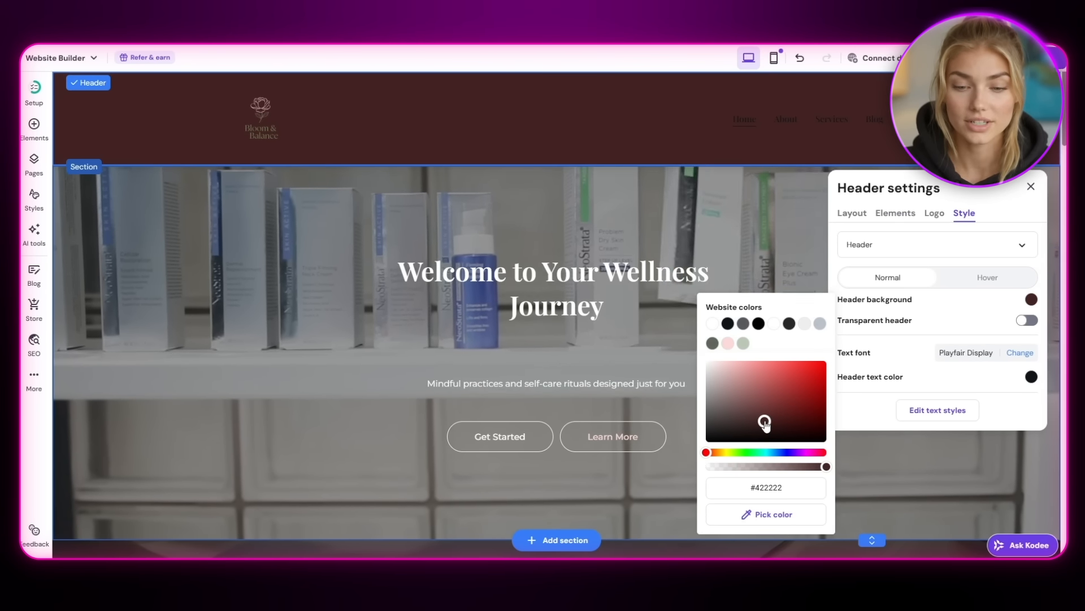
# Step: Change the footer section's background color to #5c4040 to match the header
pyautogui.scroll(-10, 333, 341)
pyautogui.scroll(-15, 541, 376)
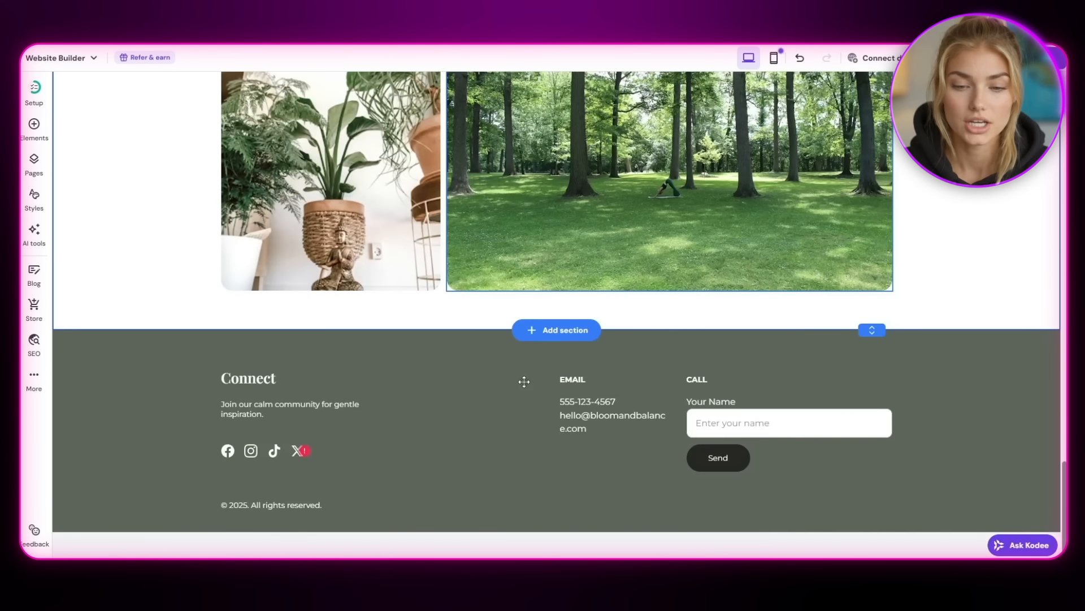
pyautogui.click(461, 443)
pyautogui.click(775, 356)
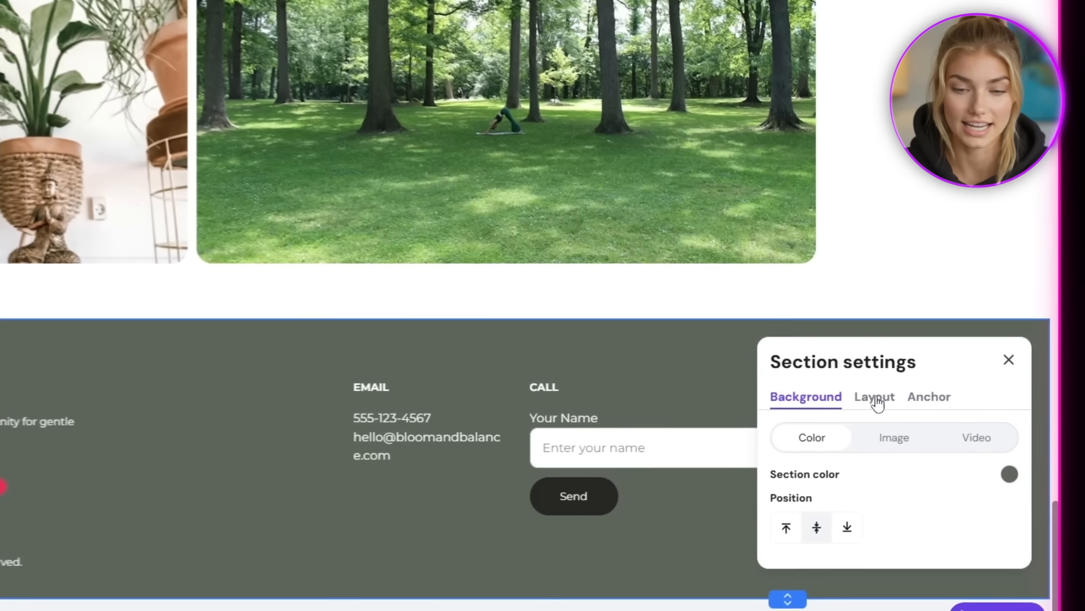
pyautogui.click(1006, 476)
pyautogui.rightClick(677, 565)
pyautogui.click(702, 314)
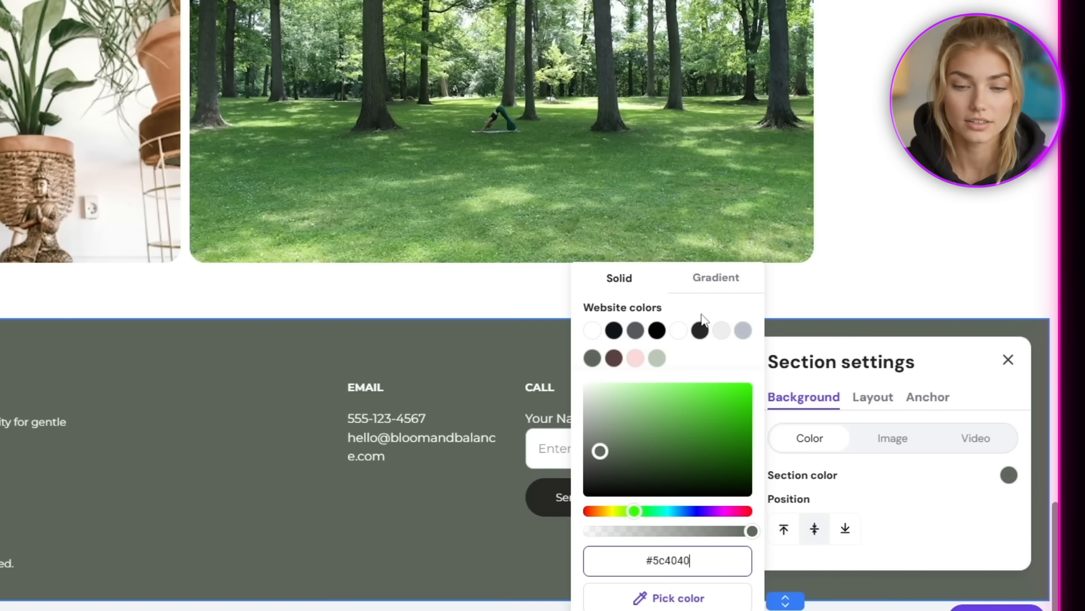
pyautogui.click(877, 395)
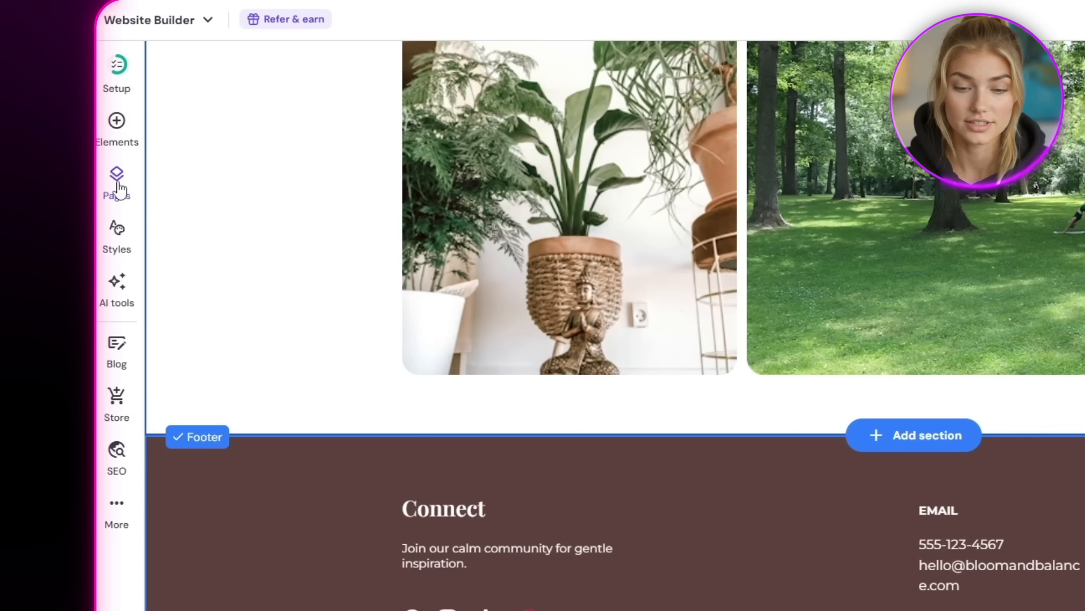
# Step: Reorder the pages in the main navigation so that Blog comes before Services
pyautogui.click(117, 186)
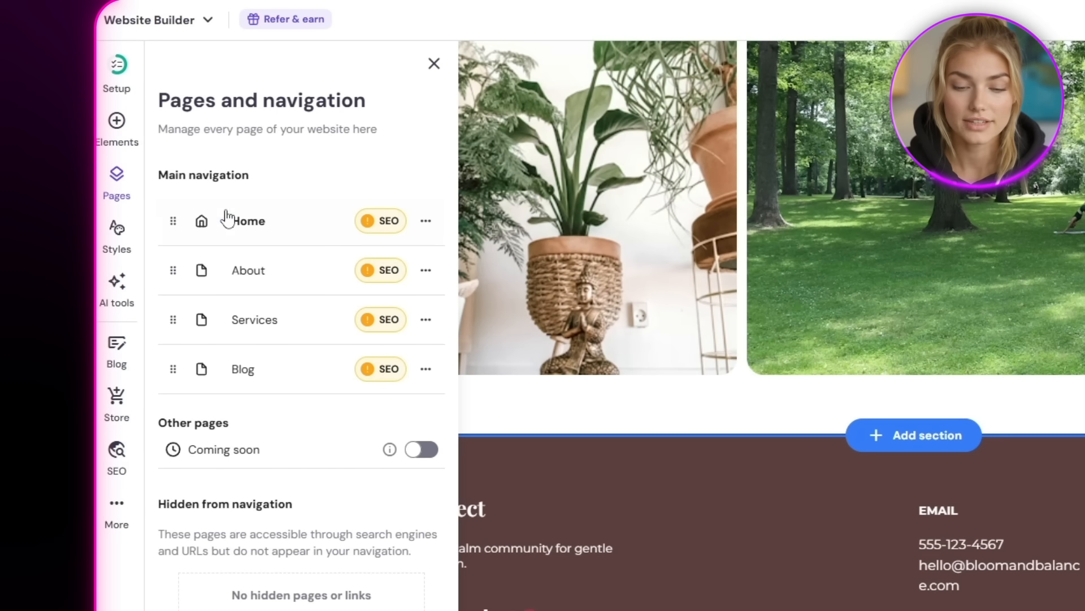
pyautogui.moveTo(262, 222)
pyautogui.mouseDown()
pyautogui.moveTo(254, 271)
pyautogui.moveTo(272, 213)
pyautogui.mouseUp()
pyautogui.moveTo(169, 223)
pyautogui.mouseDown()
pyautogui.moveTo(180, 399)
pyautogui.moveTo(166, 230)
pyautogui.mouseUp()
pyautogui.moveTo(166, 231); pyautogui.dragTo(167, 229)
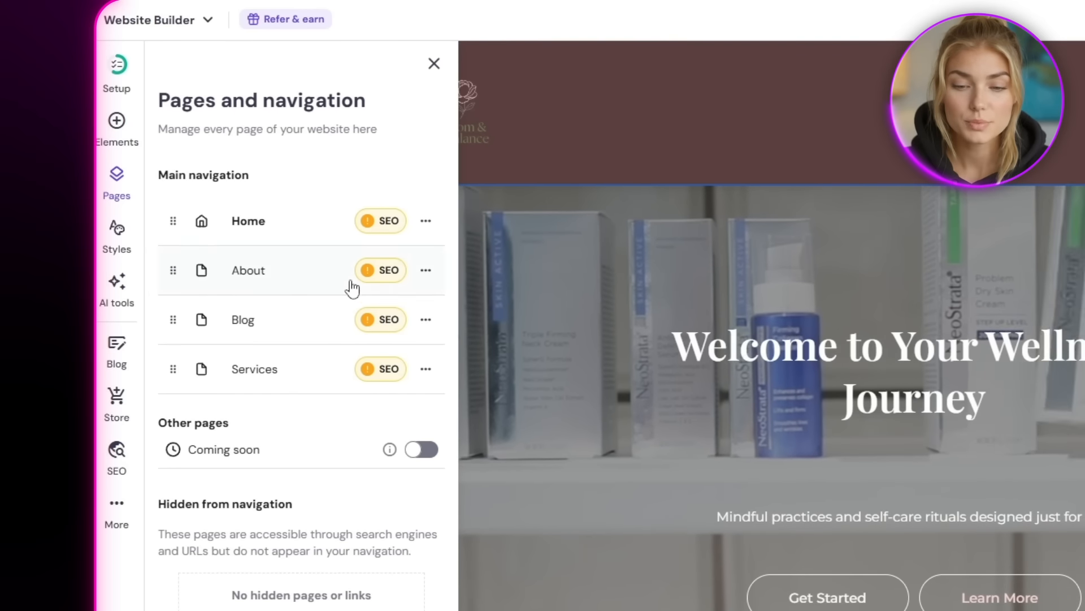
# Step: Examine the page options of Home and About, including the About page's URL settings
pyautogui.click(427, 222)
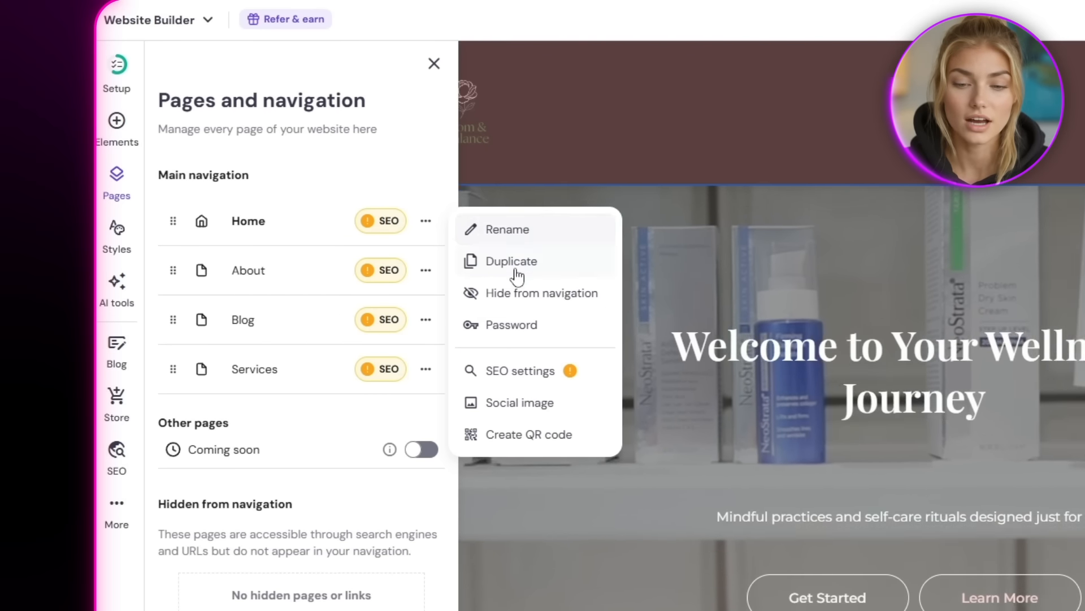
pyautogui.click(425, 271)
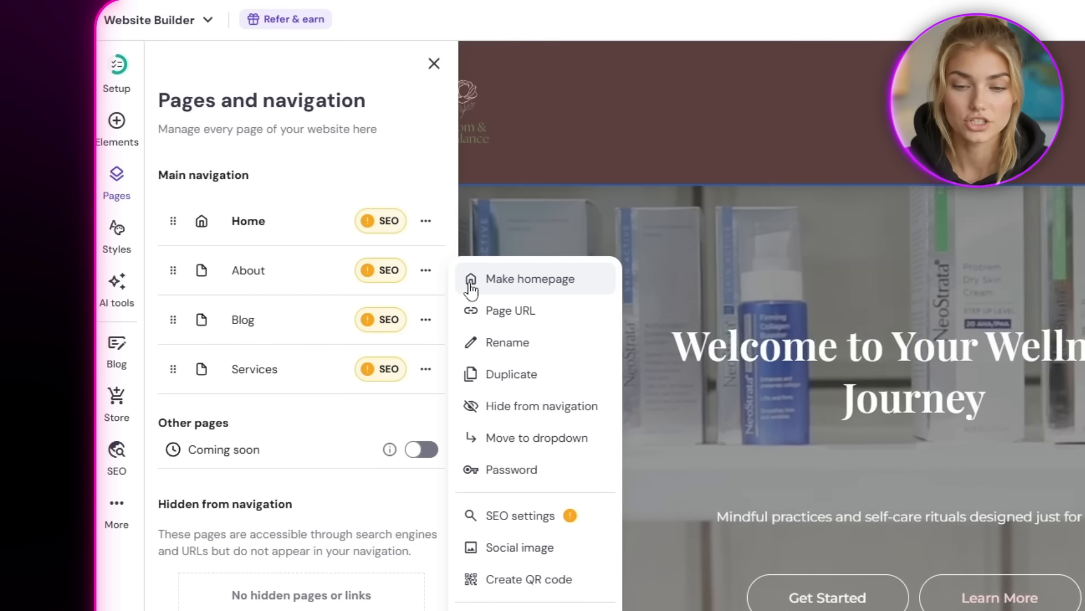
pyautogui.click(424, 279)
pyautogui.click(422, 277)
pyautogui.click(490, 311)
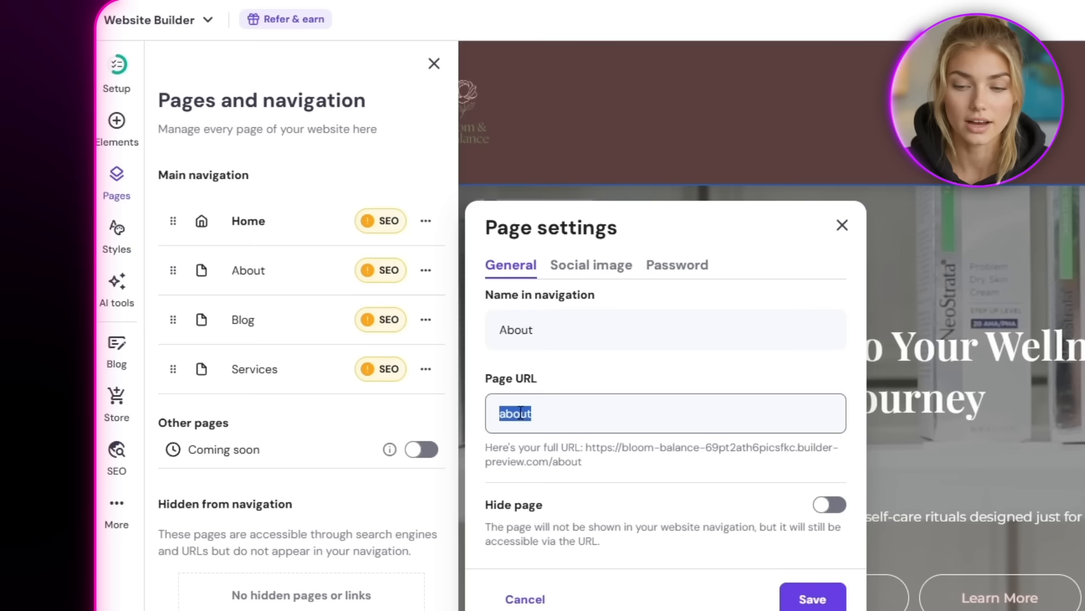
# Step: Duplicate the About page and hide the copy from the navigation
pyautogui.click(425, 270)
pyautogui.click(501, 375)
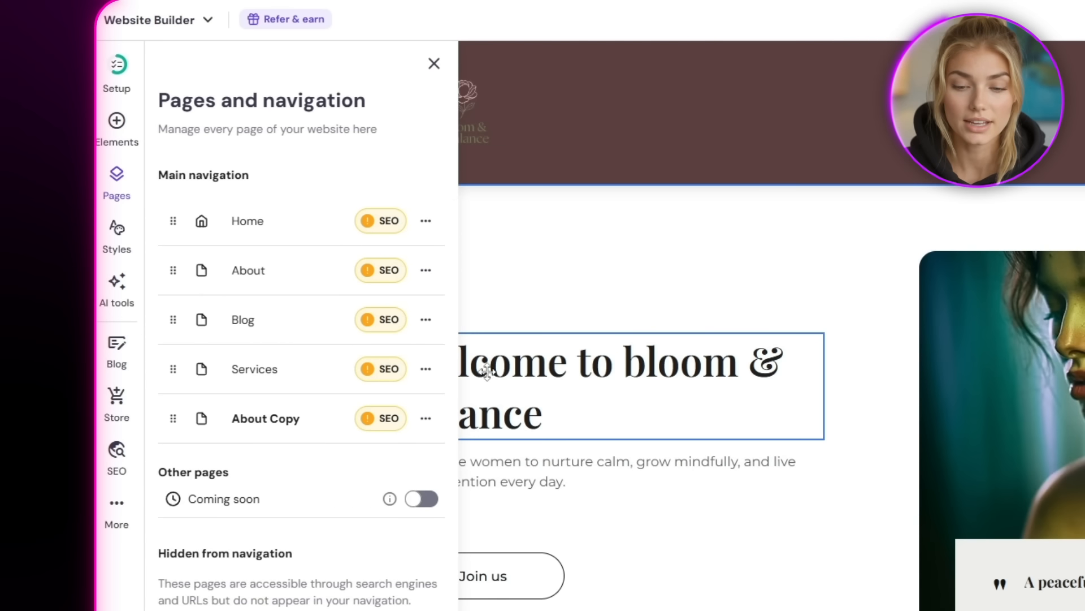
pyautogui.click(426, 421)
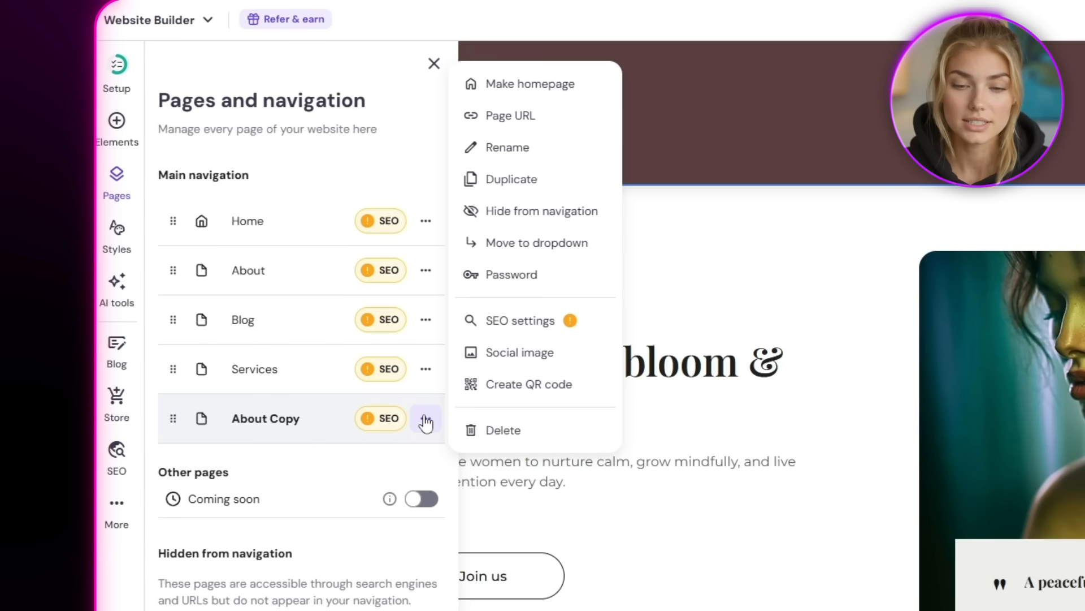
pyautogui.click(530, 213)
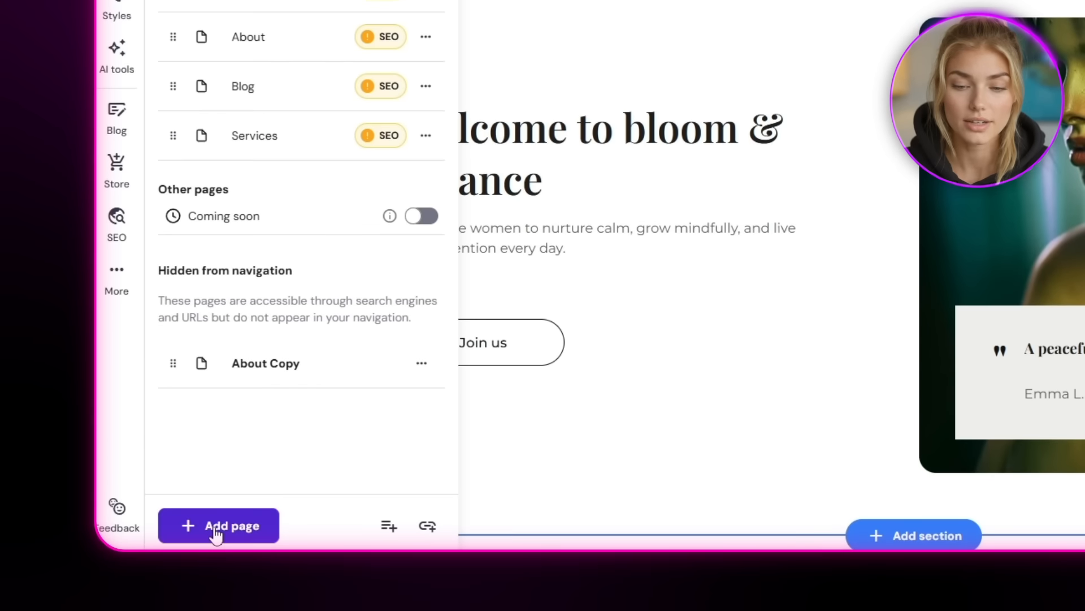
# Step: Generate a new page with AI, describing a feedback page from previous/current members showcasing Bloom & Balance's genuine aim to help
pyautogui.click(216, 532)
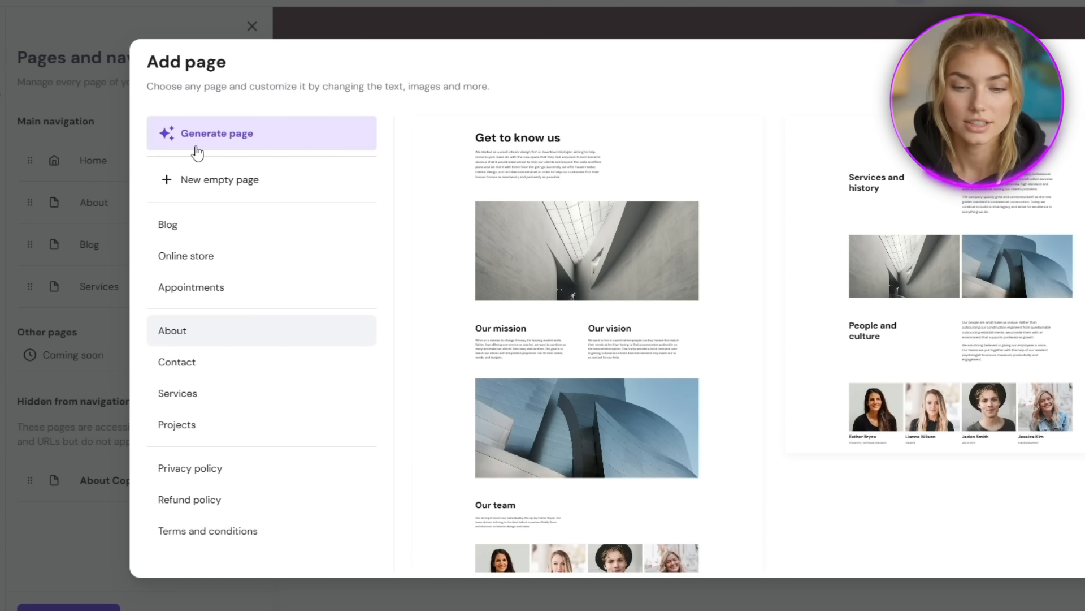
pyautogui.click(196, 148)
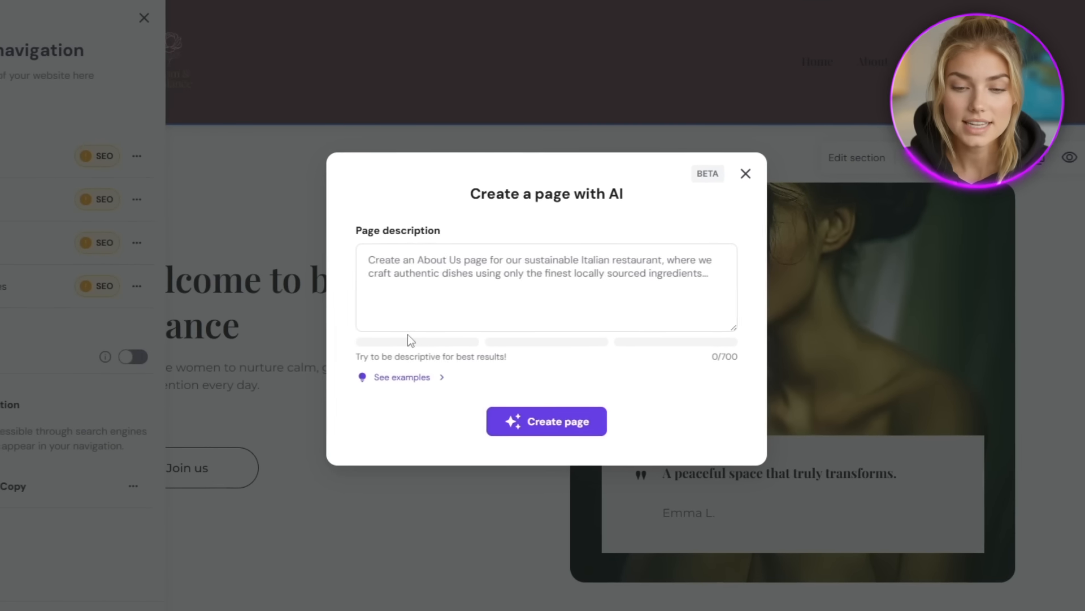
pyautogui.click(527, 317)
pyautogui.write('Create a feedback page from previous/current members showcasing')
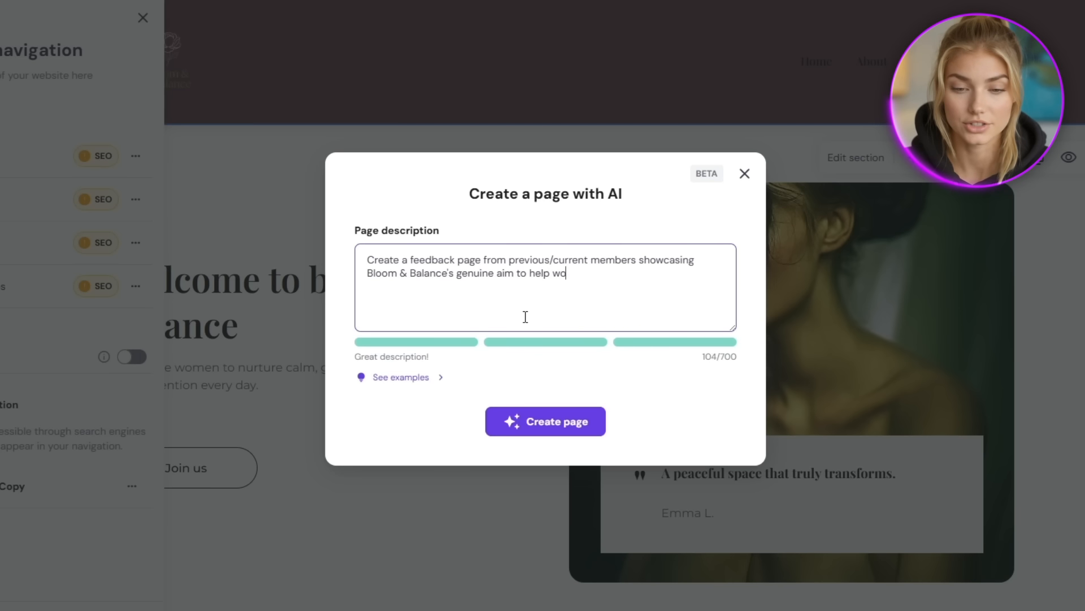
pyautogui.click(543, 427)
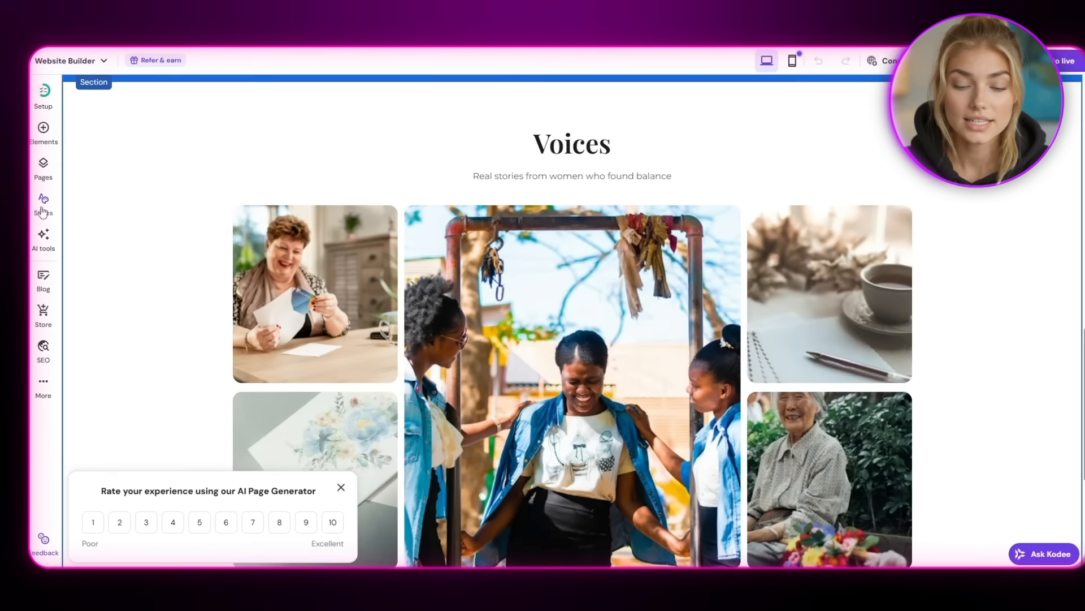
# Step: Change the bright blue (#176BE0) in the website colors to a pale blue across the site
pyautogui.click(39, 205)
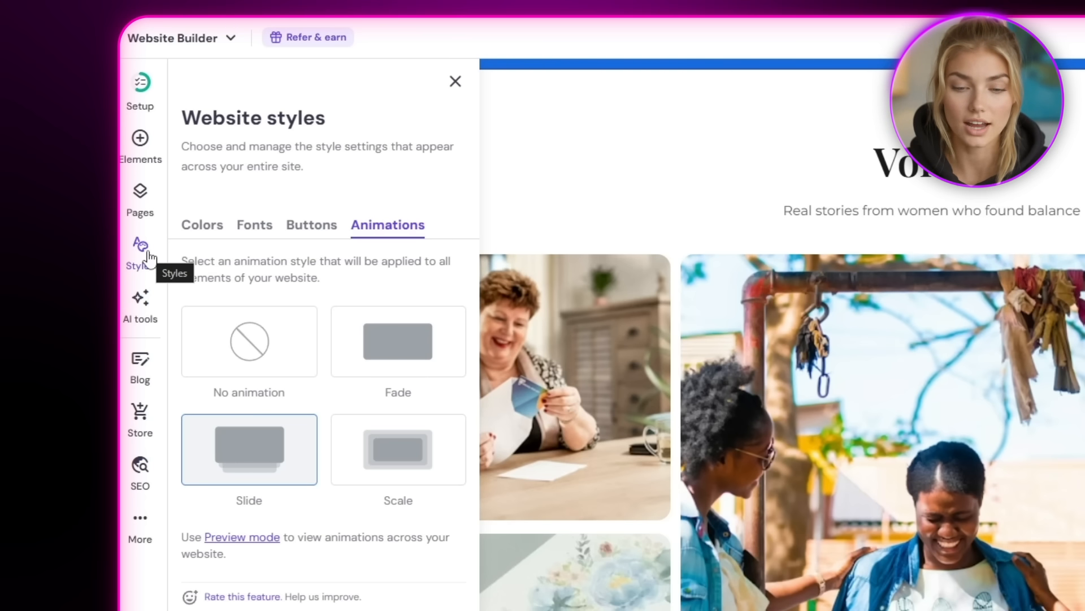
pyautogui.click(199, 226)
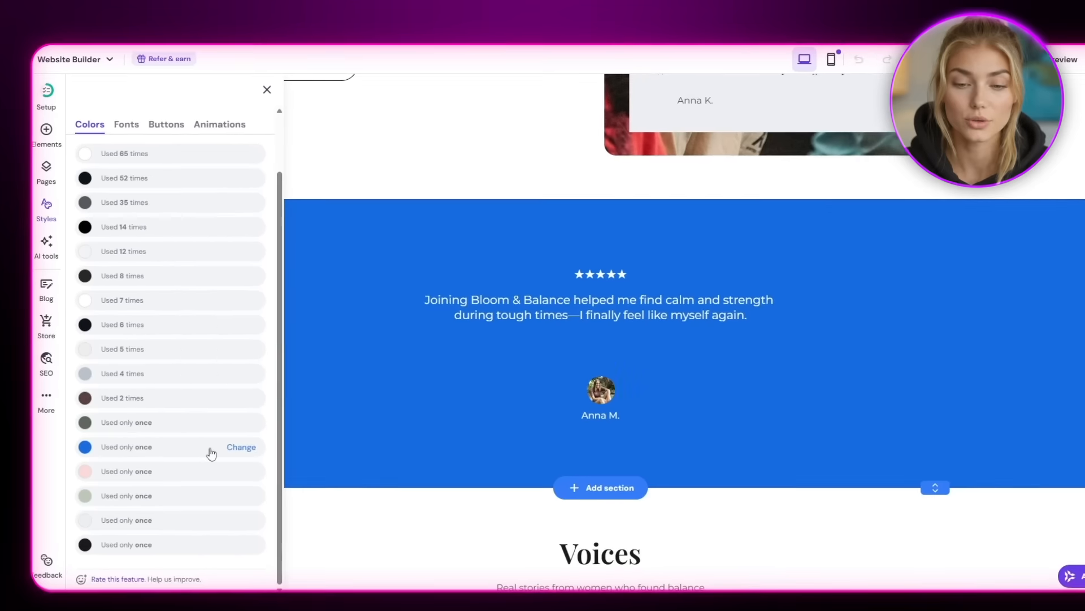
pyautogui.click(241, 447)
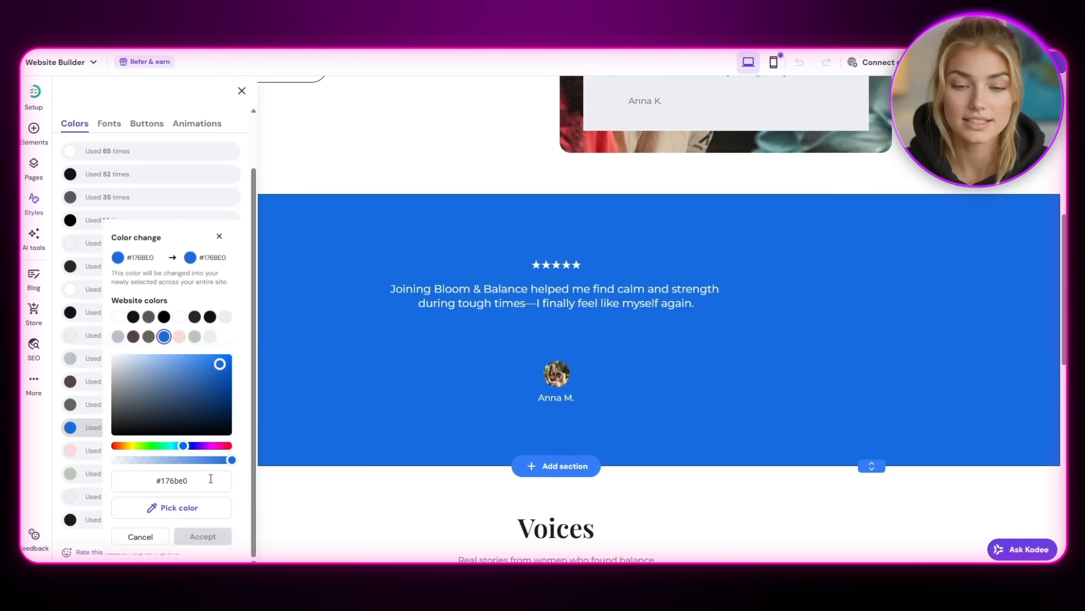
pyautogui.click(203, 536)
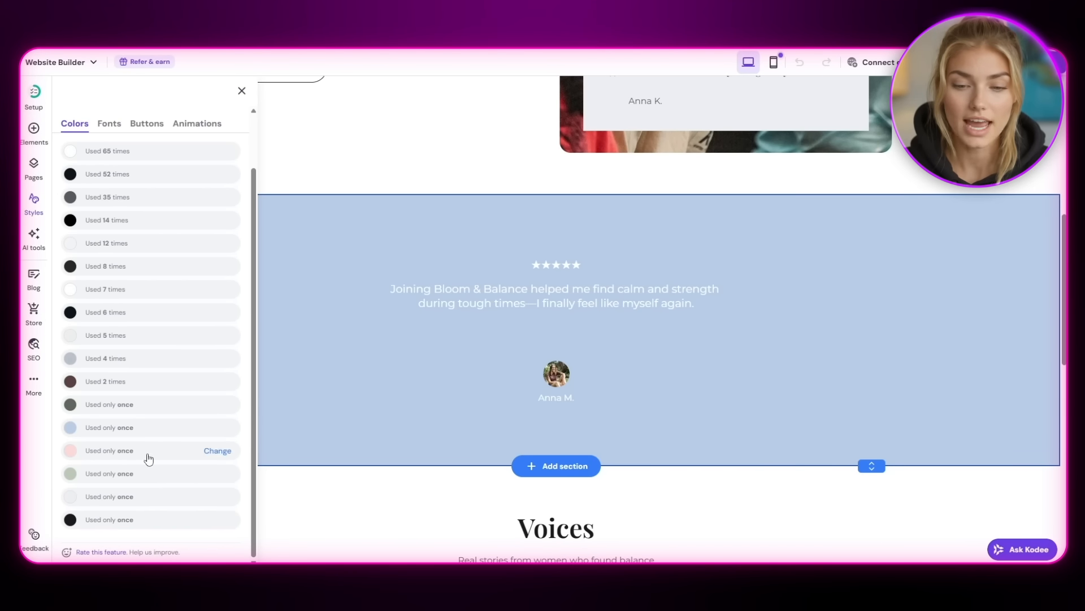
pyautogui.scroll(2, 139, 340)
pyautogui.click(219, 237)
pyautogui.scroll(5, 407, 353)
pyautogui.scroll(-15, 408, 353)
pyautogui.scroll(11, 407, 353)
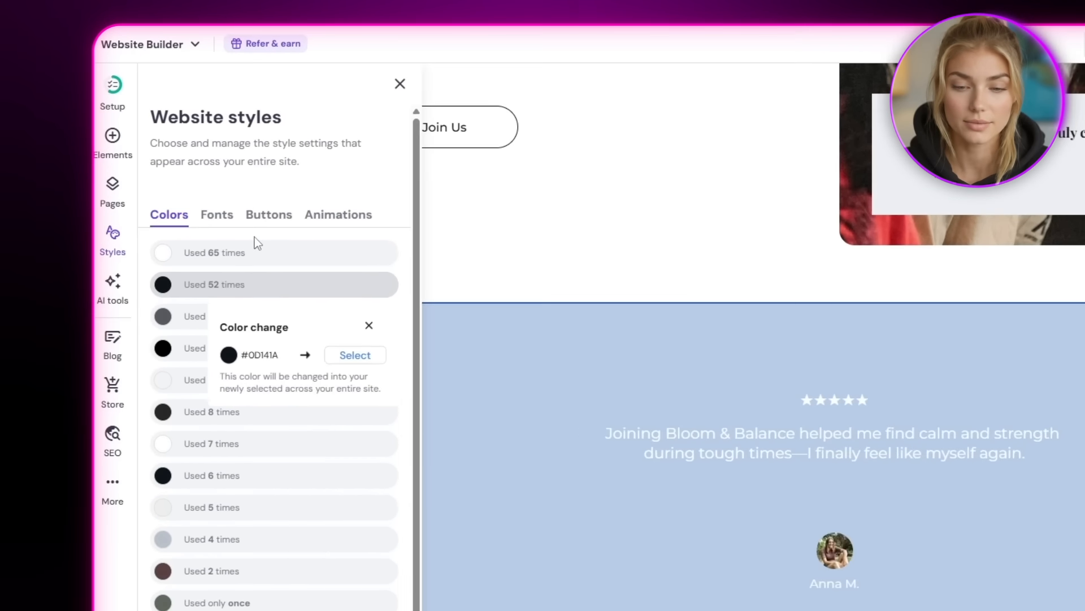
# Step: Look over the website's button styles, try the animation styles and apply Fade to all elements of the site
pyautogui.click(312, 237)
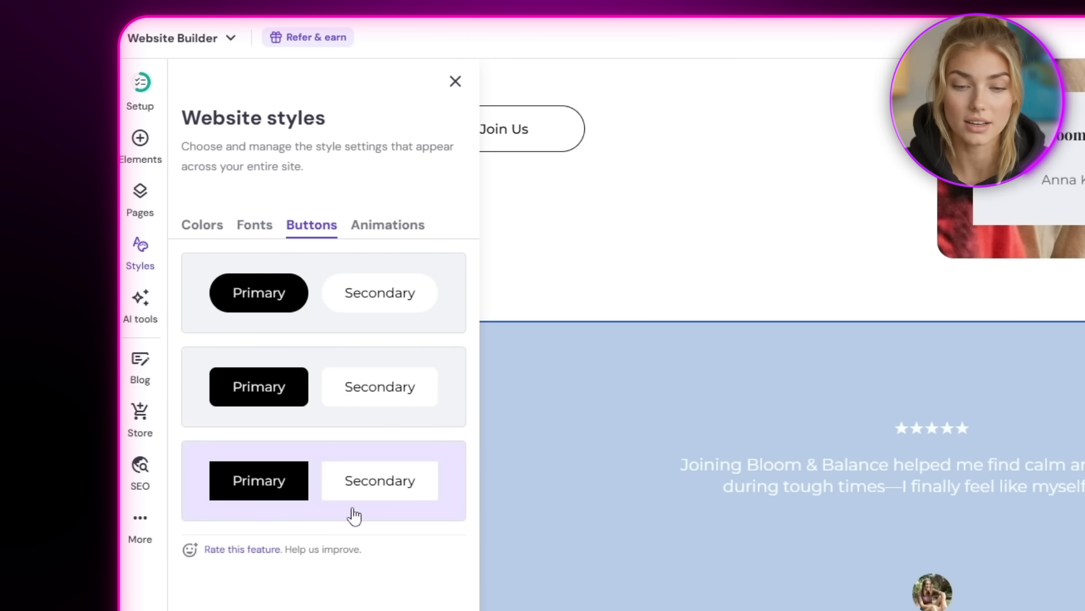
pyautogui.click(391, 236)
pyautogui.click(390, 357)
pyautogui.click(362, 435)
pyautogui.click(285, 480)
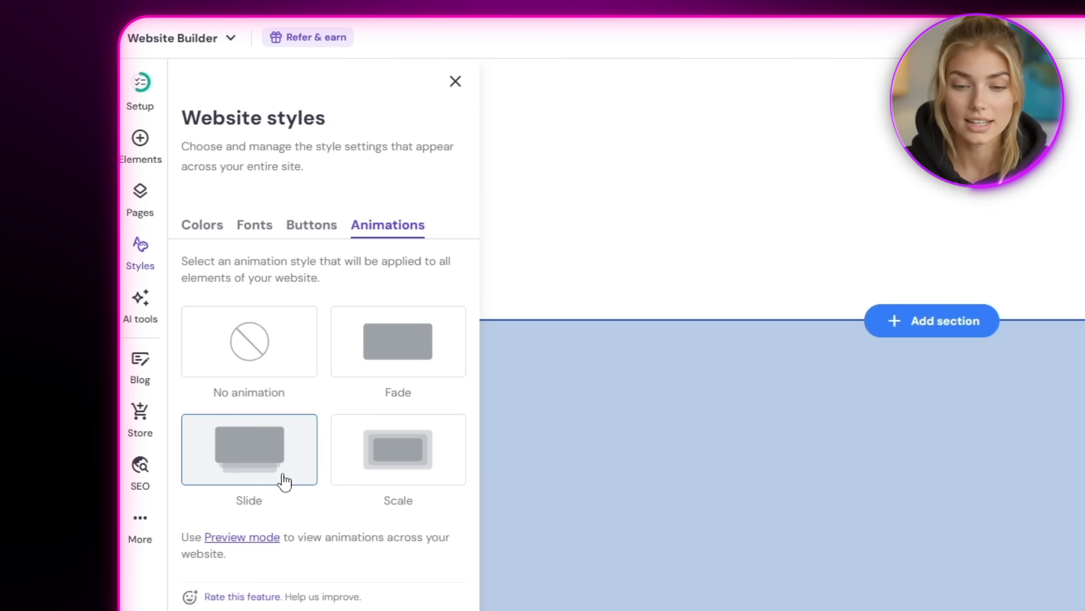
pyautogui.click(394, 377)
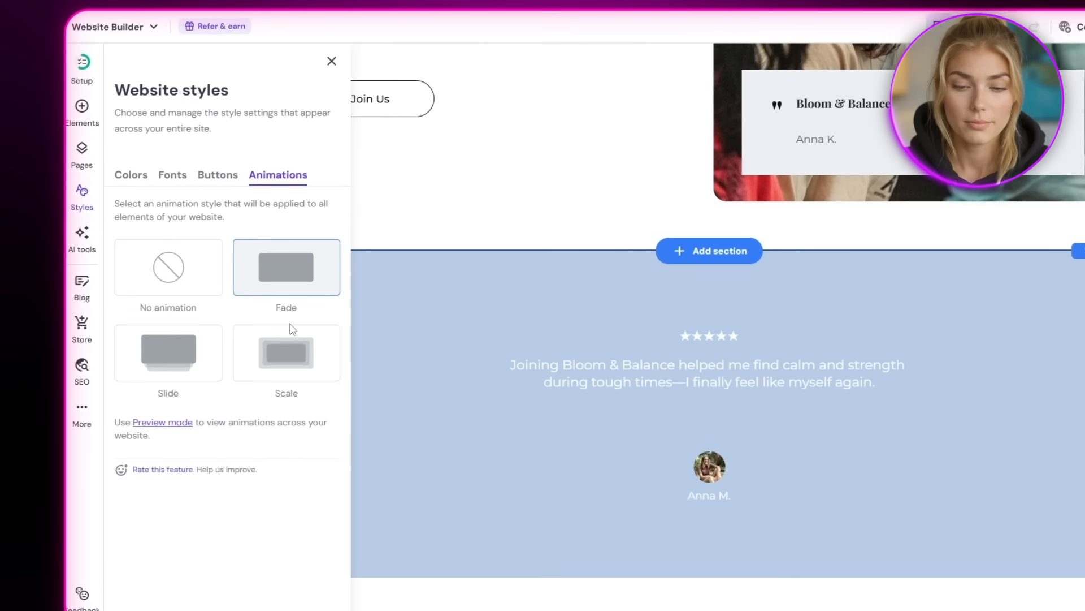
# Step: Generate a casual 300-500 word blog post with AI about a calming morning routine for a peaceful, productive day, including tips on meditation and journaling
pyautogui.click(82, 238)
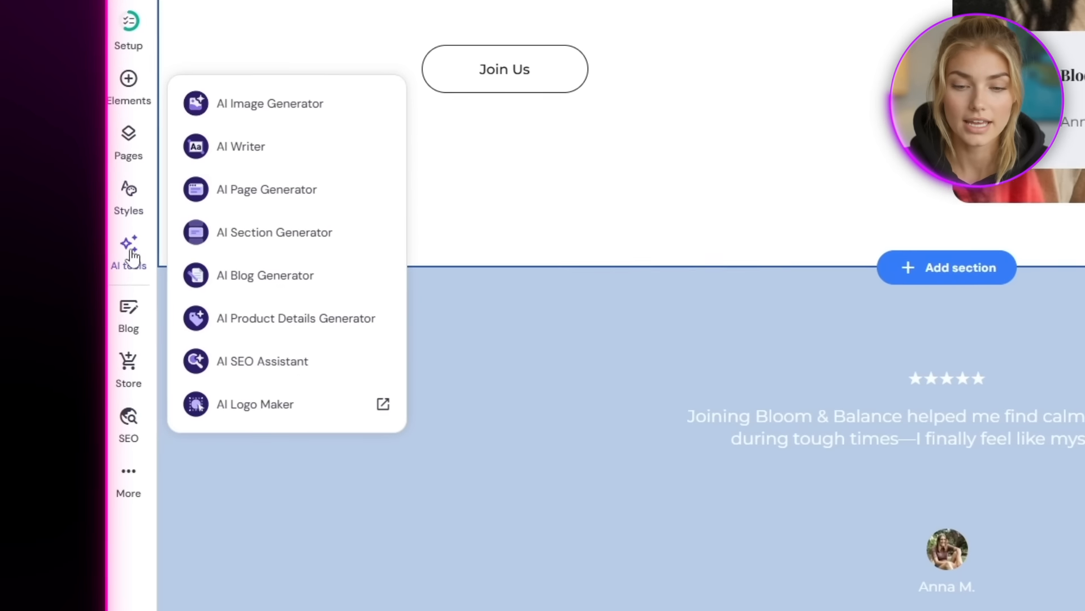
pyautogui.click(245, 277)
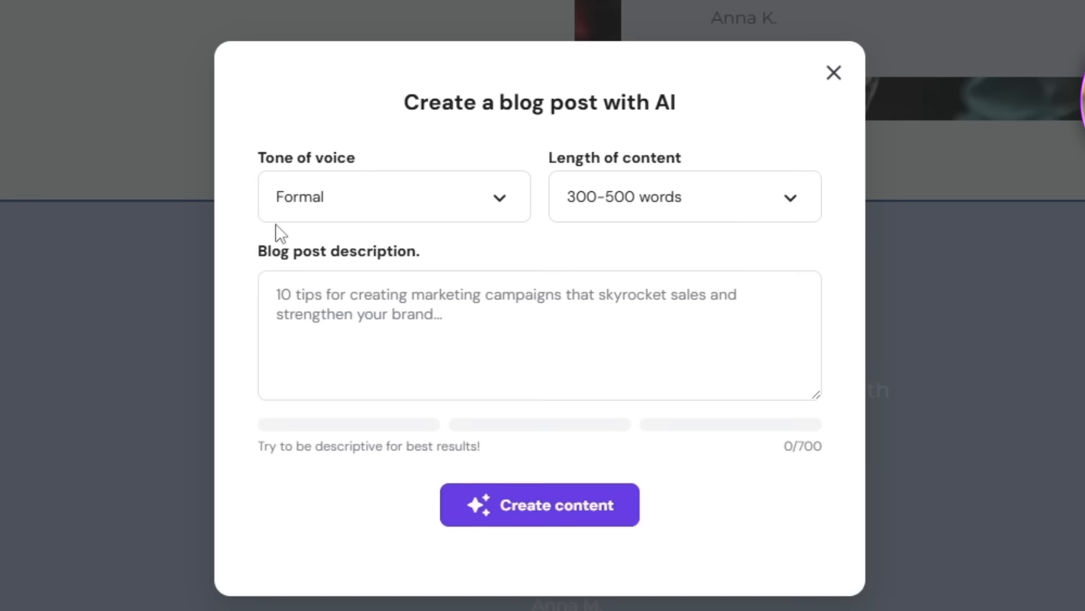
pyautogui.click(331, 203)
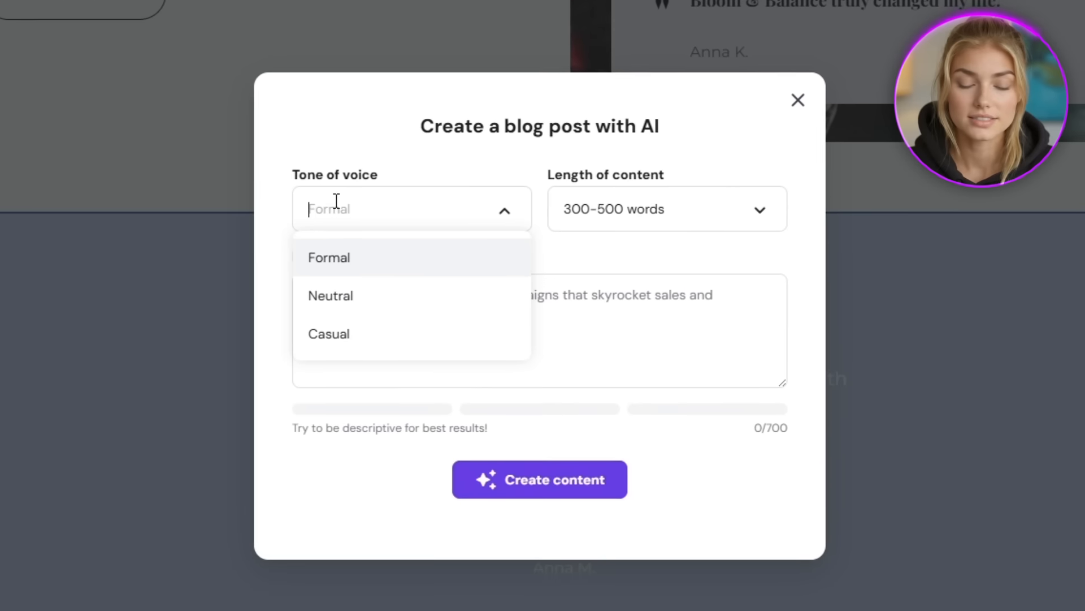
pyautogui.click(339, 331)
pyautogui.click(659, 214)
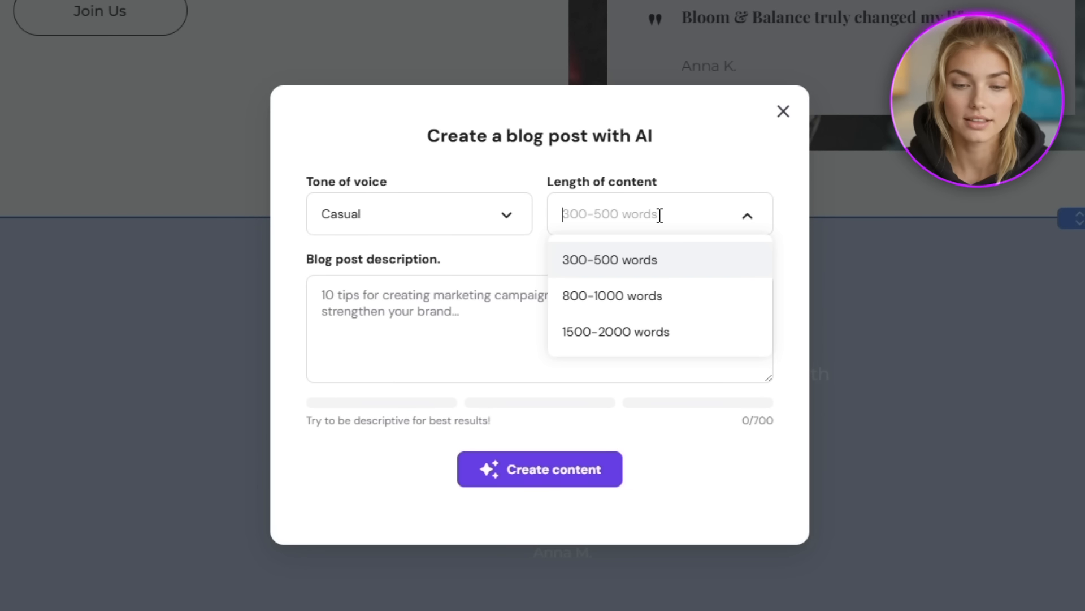
pyautogui.click(592, 264)
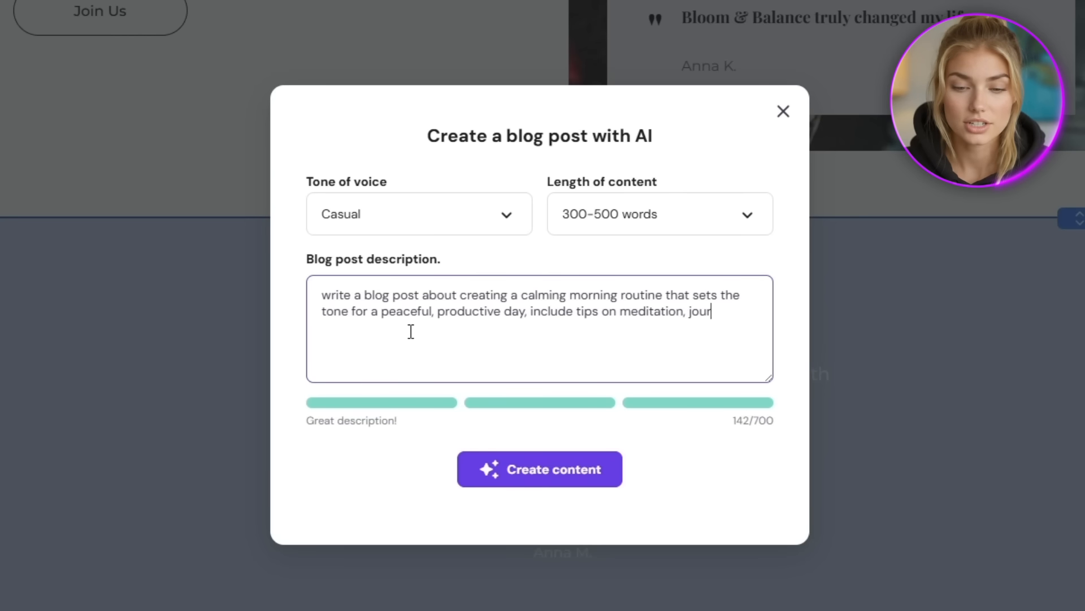
pyautogui.click(530, 465)
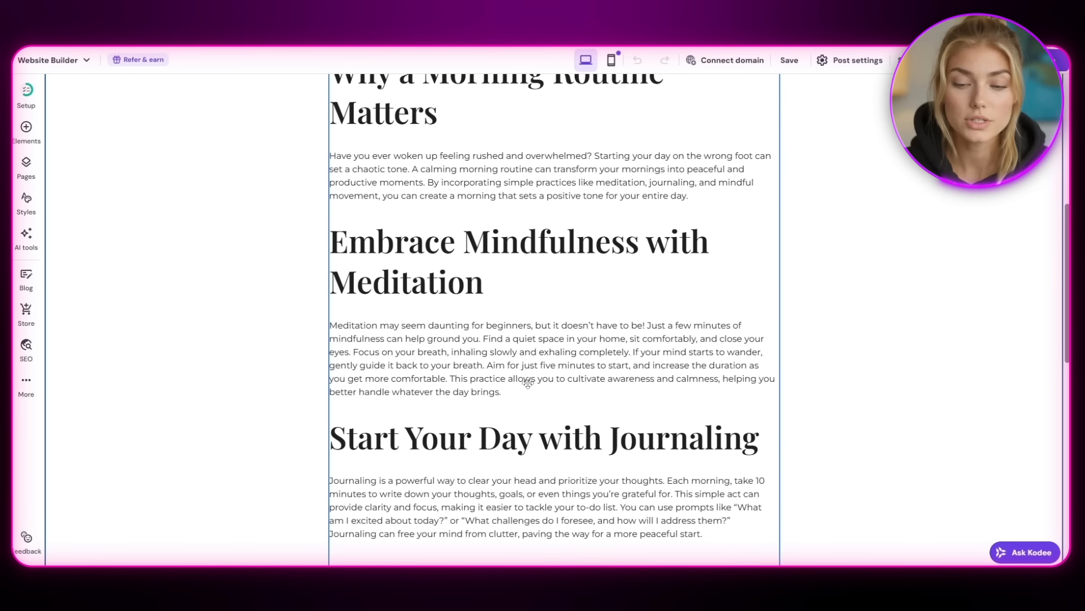
# Step: Look through the generated blog post's sections and select the text under the Incorporate Mindful Movement heading
pyautogui.scroll(2, 505, 322)
pyautogui.scroll(-13, 481, 307)
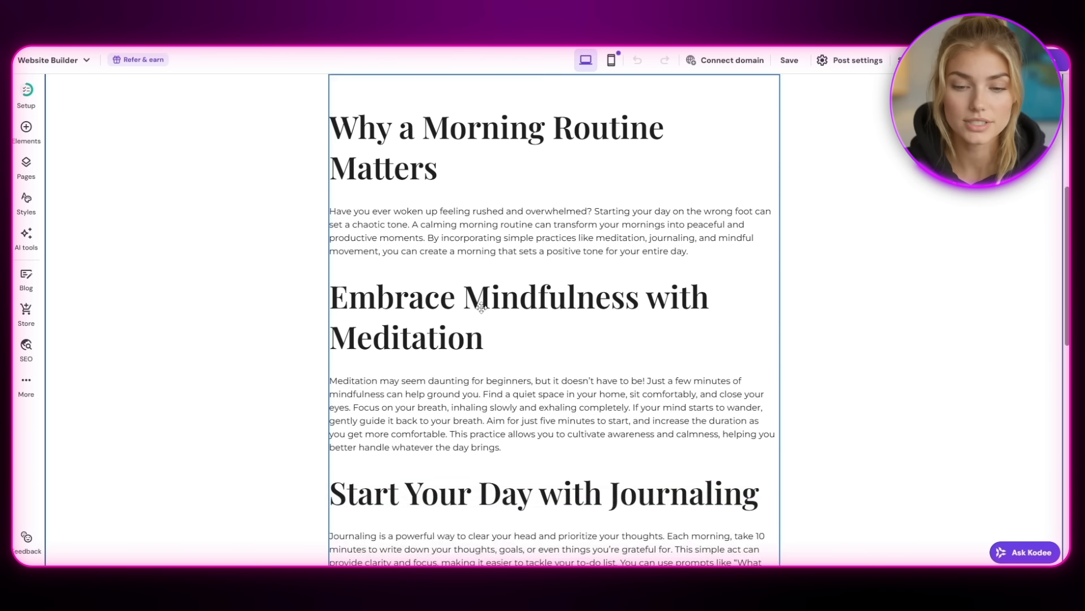
pyautogui.scroll(5, 481, 307)
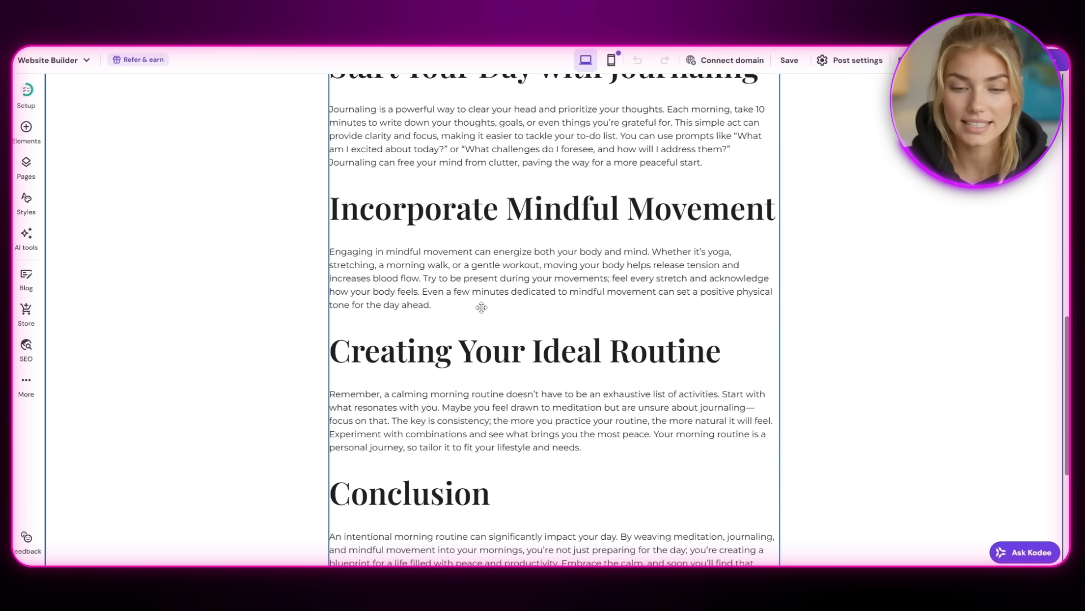
pyautogui.click(352, 99)
pyautogui.moveTo(432, 259); pyautogui.dragTo(361, 219)
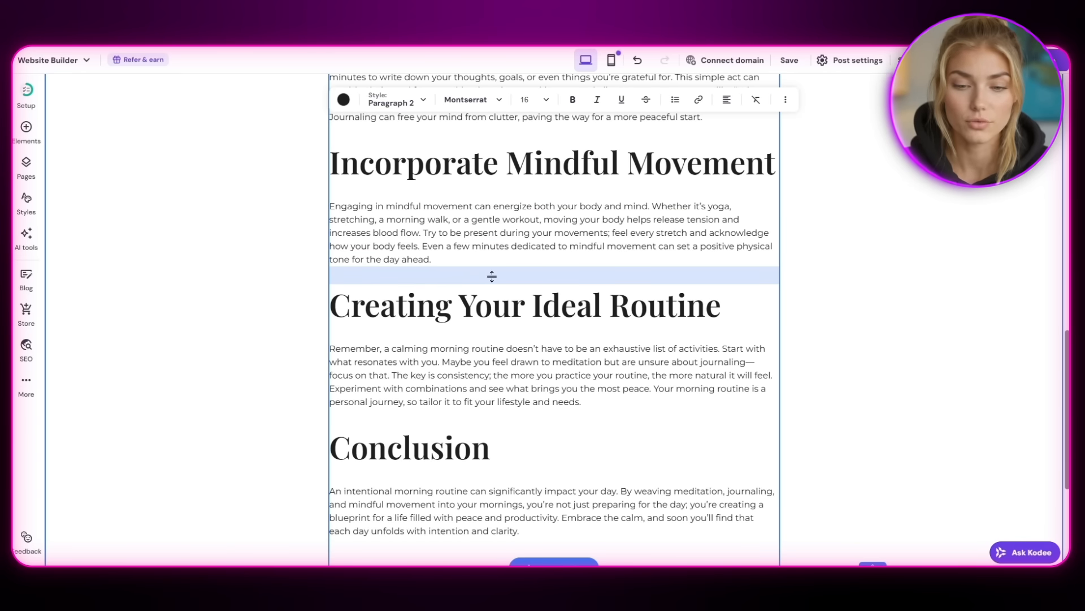
# Step: Set the blog post's date to December 10, 2025, give it the category Mindful Journal and save the post settings
pyautogui.click(843, 61)
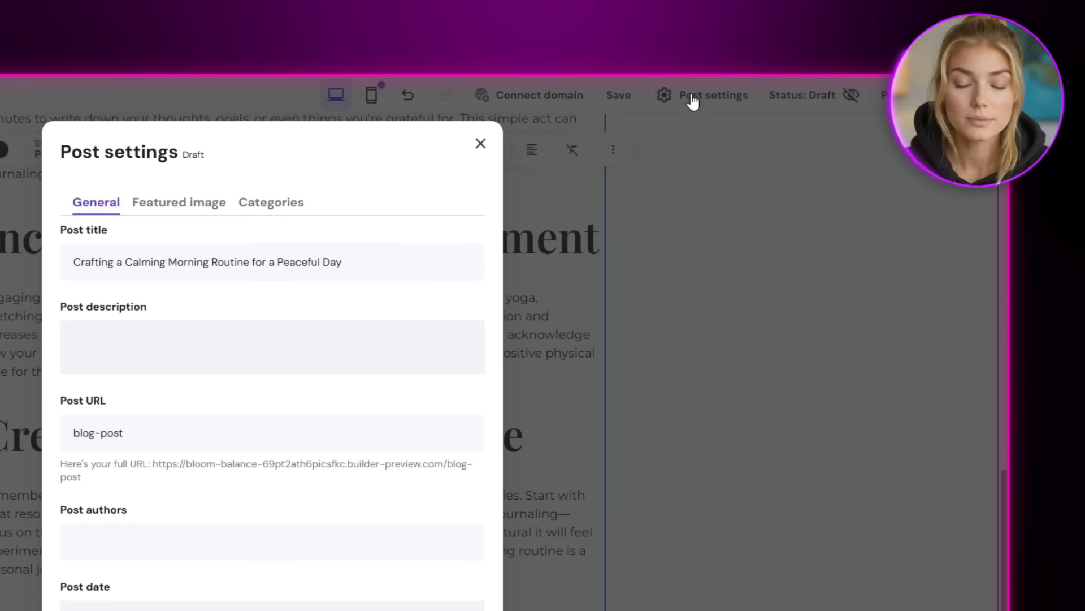
pyautogui.click(182, 356)
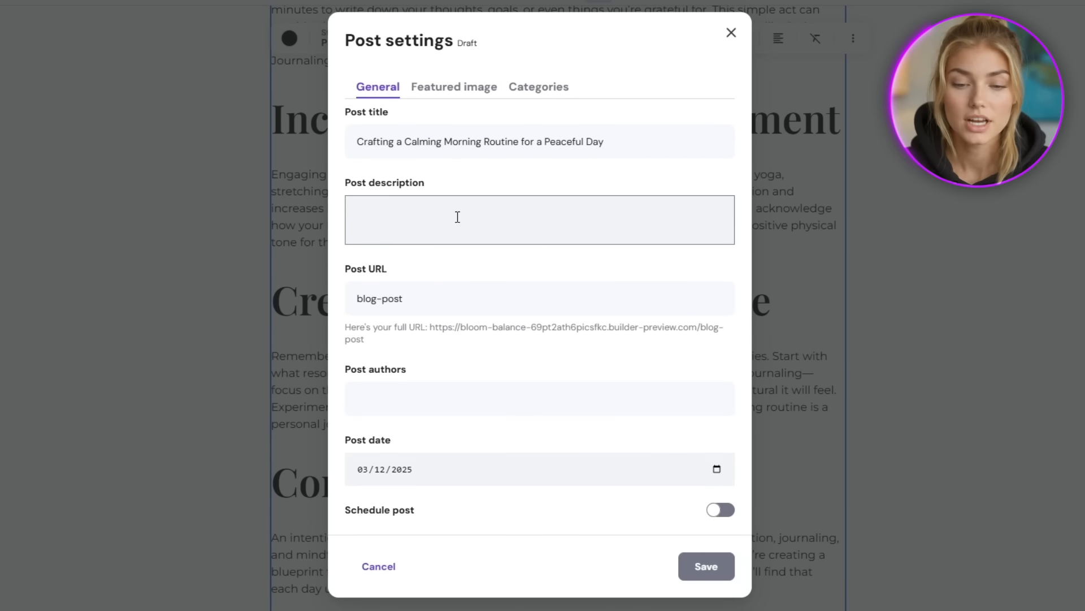
pyautogui.click(450, 467)
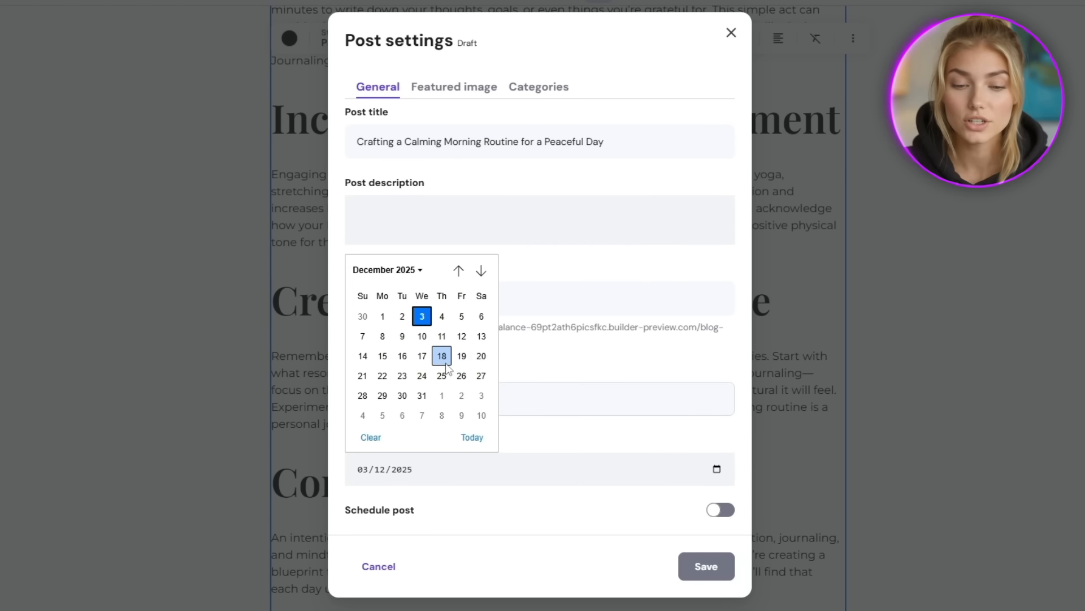
pyautogui.click(421, 337)
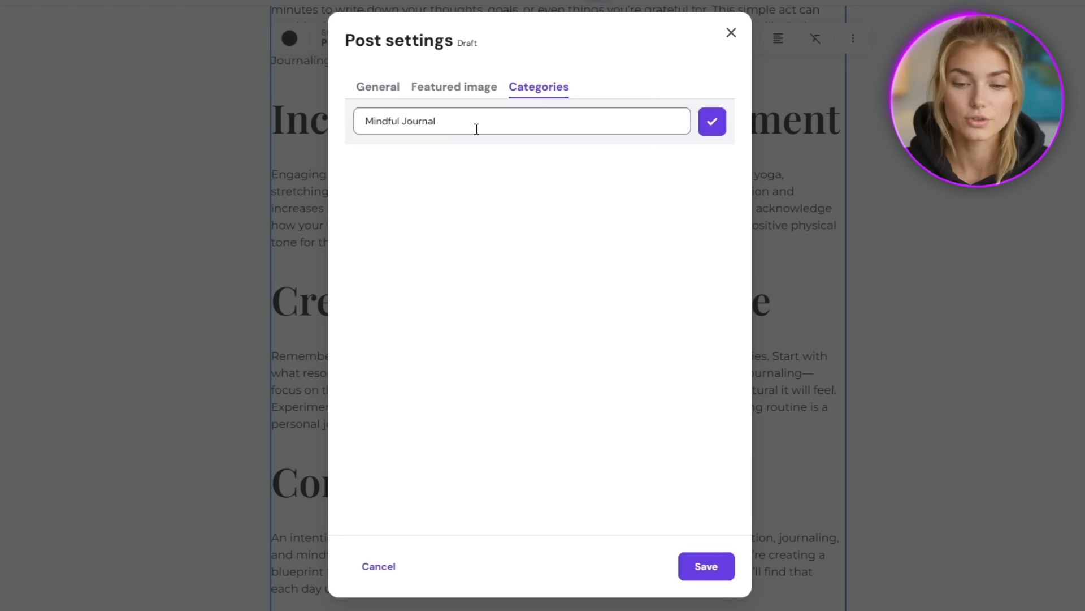
pyautogui.click(706, 566)
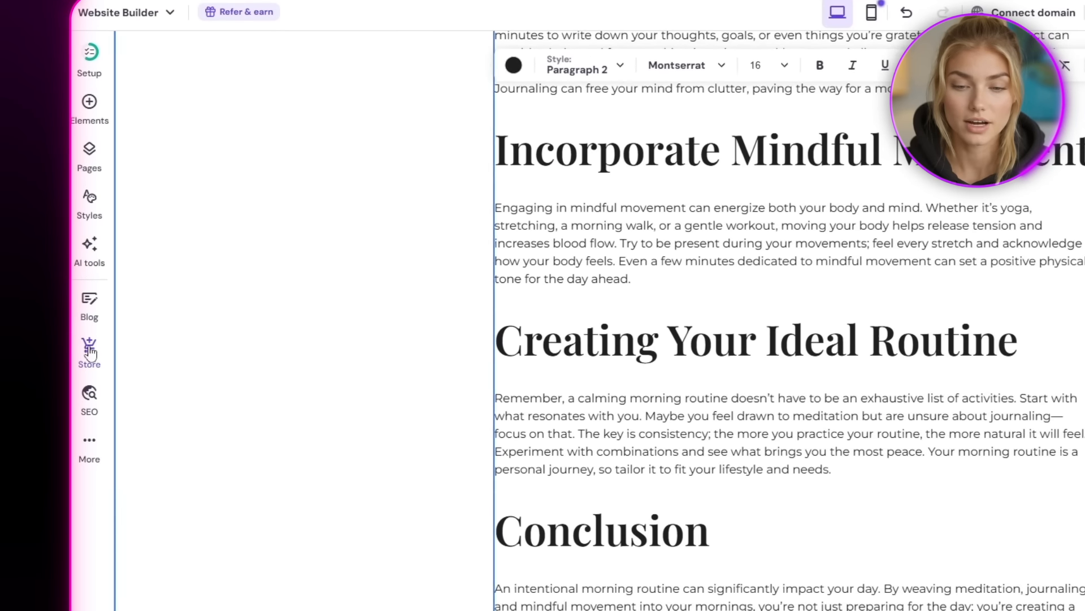
# Step: Add an online store to the website and look over its sample products
pyautogui.click(89, 351)
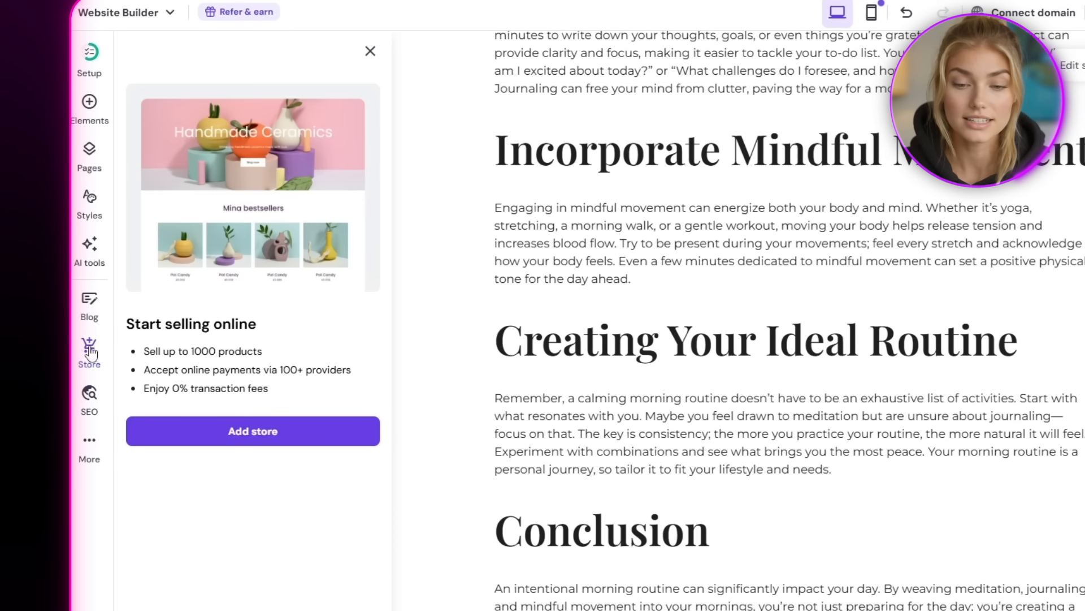
pyautogui.click(249, 435)
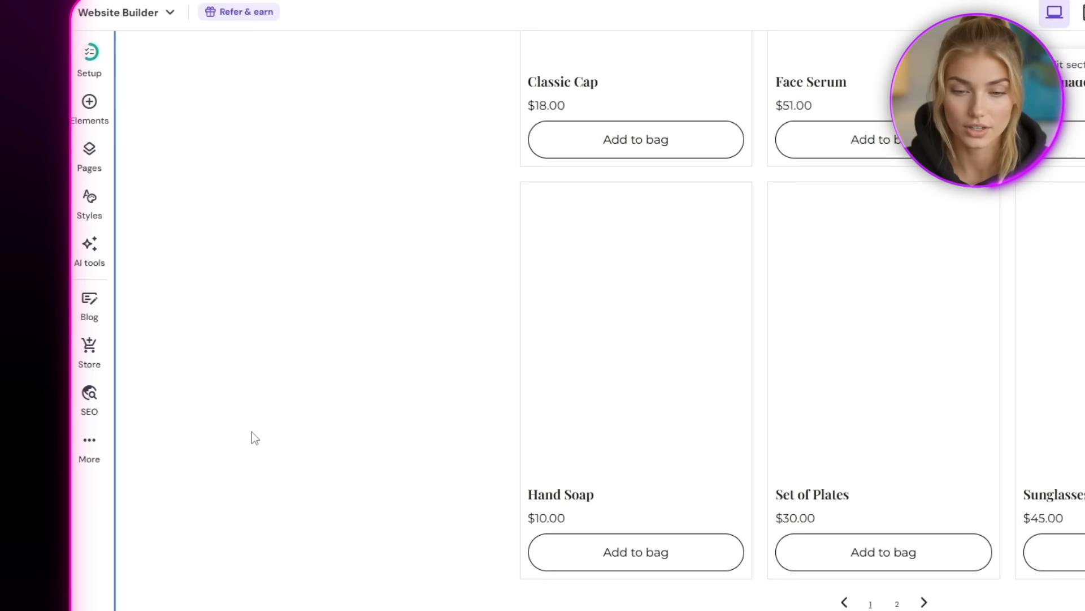
pyautogui.scroll(-7, 235, 422)
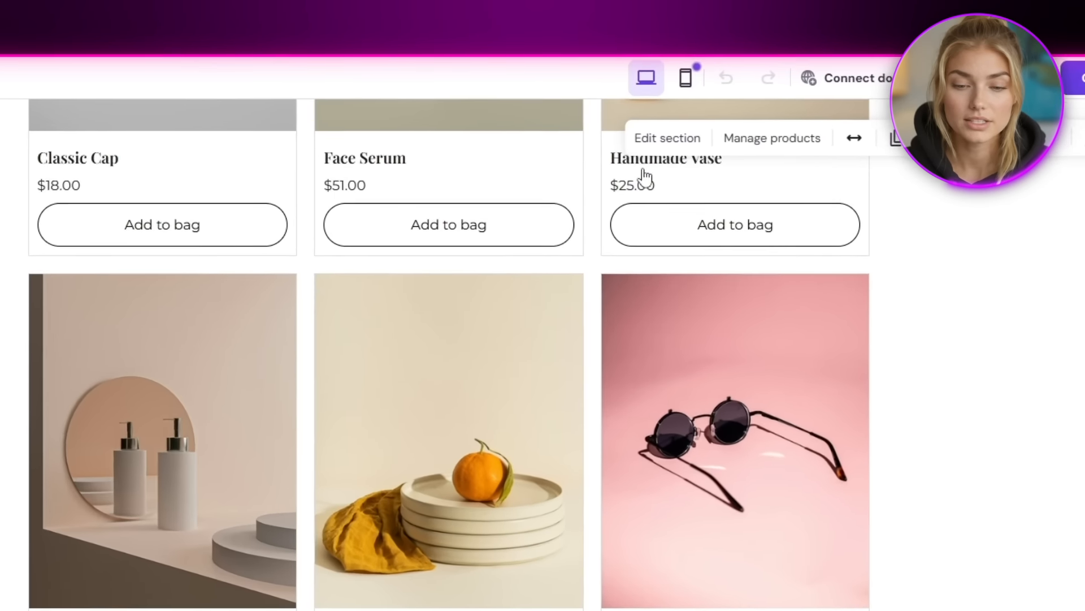
# Step: Start a new physical product in the store and upload the photo of the sage green clothing set
pyautogui.click(810, 114)
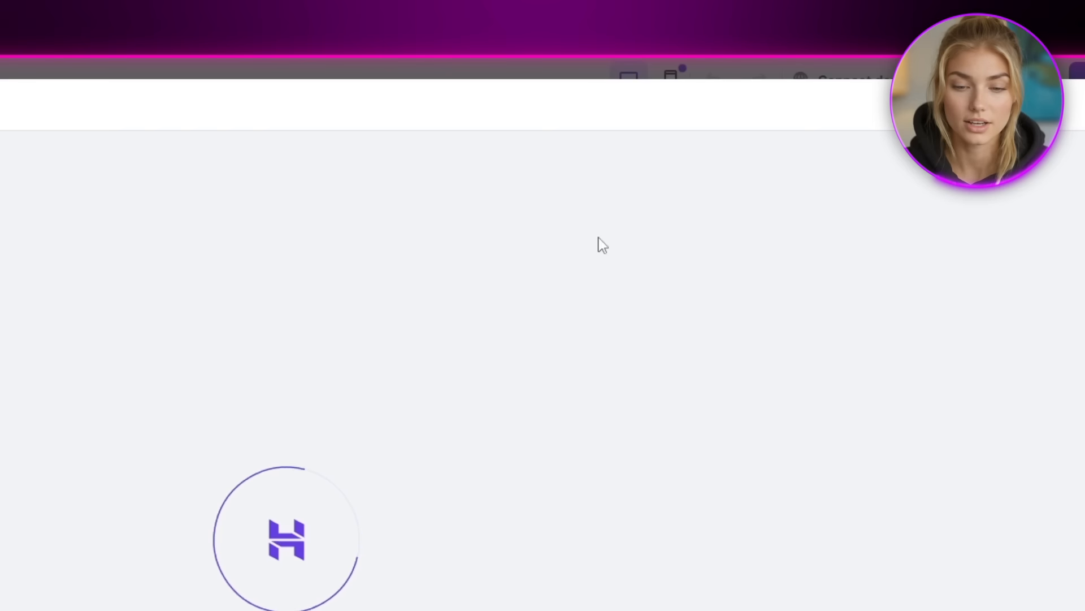
pyautogui.scroll(-9, 379, 594)
pyautogui.scroll(9, 530, 538)
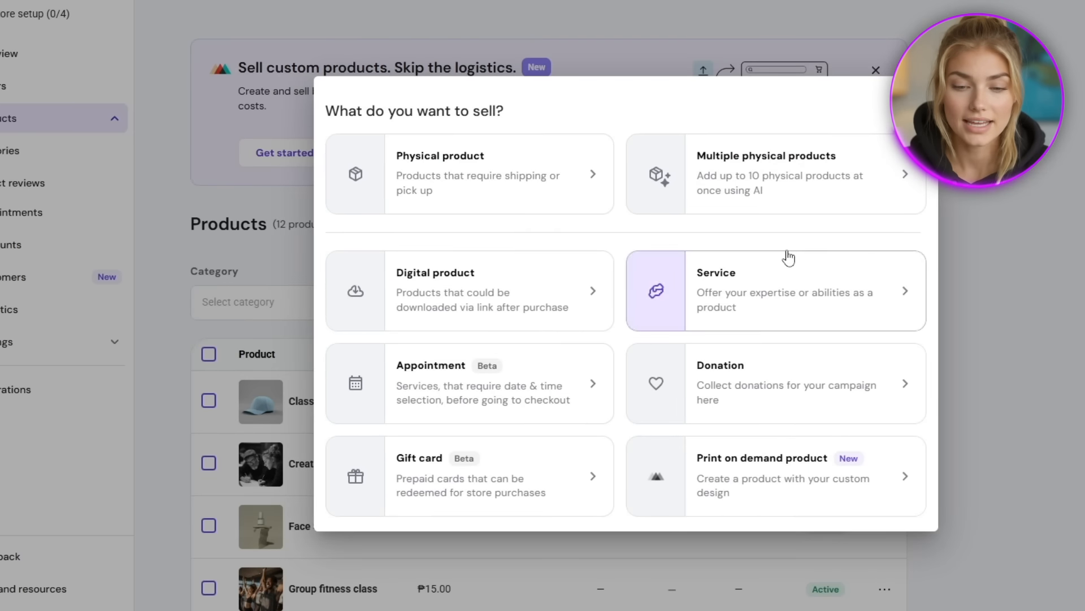
pyautogui.click(436, 210)
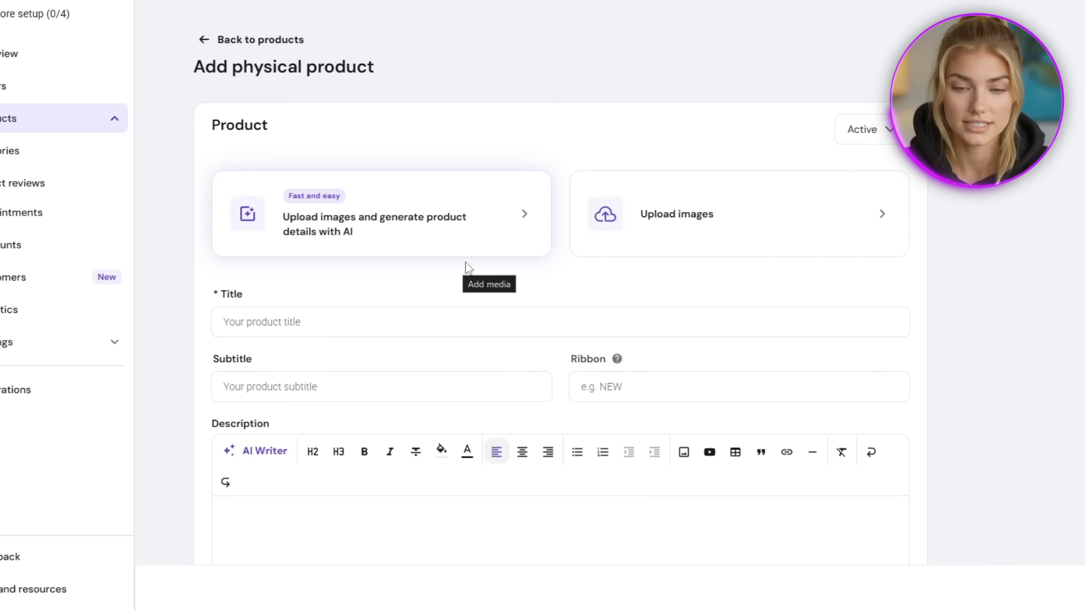
pyautogui.click(298, 235)
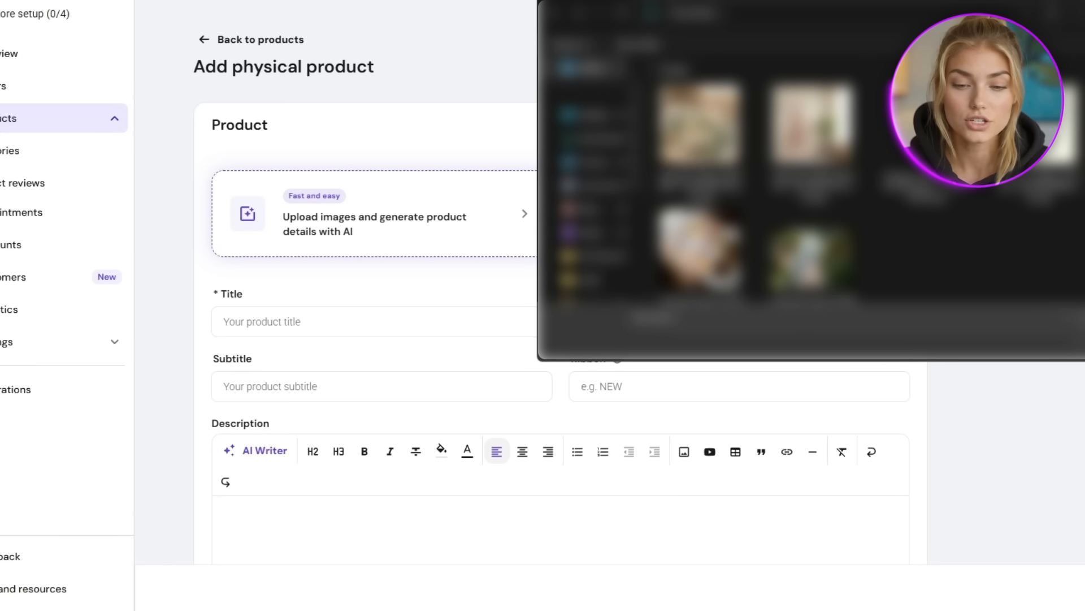
pyautogui.scroll(-3, 731, 227)
pyautogui.scroll(3, 731, 227)
pyautogui.doubleClick(813, 130)
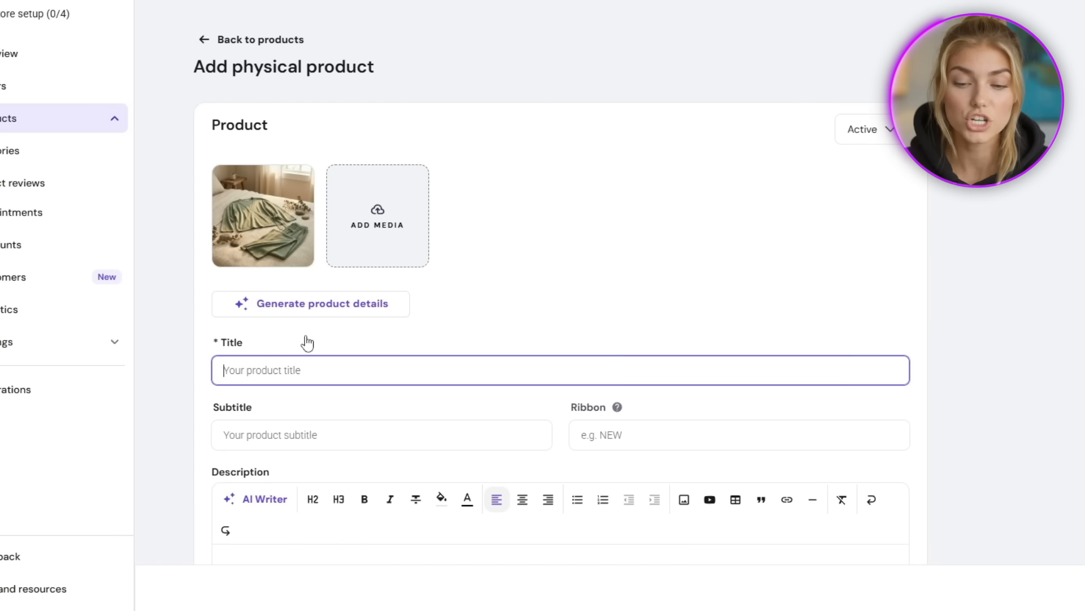
# Step: Title the product Sage Yoga Set, give it the ribbon NEW and set its price to 44.99
pyautogui.write('Set')
pyautogui.click(636, 429)
pyautogui.write('NEW')
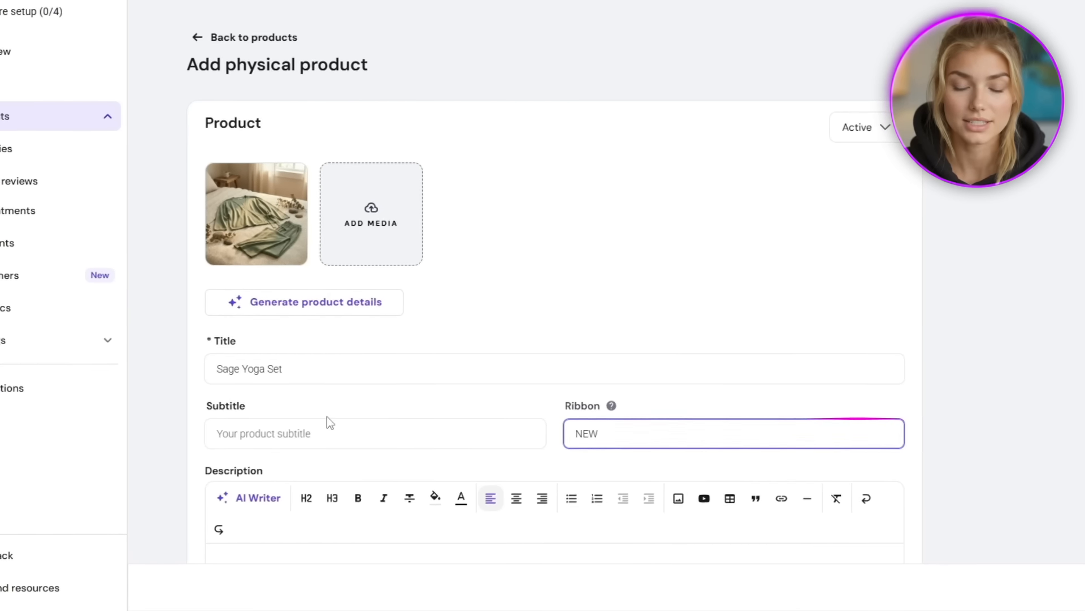
pyautogui.scroll(-5, 327, 418)
pyautogui.click(407, 390)
pyautogui.scroll(-6, 529, 445)
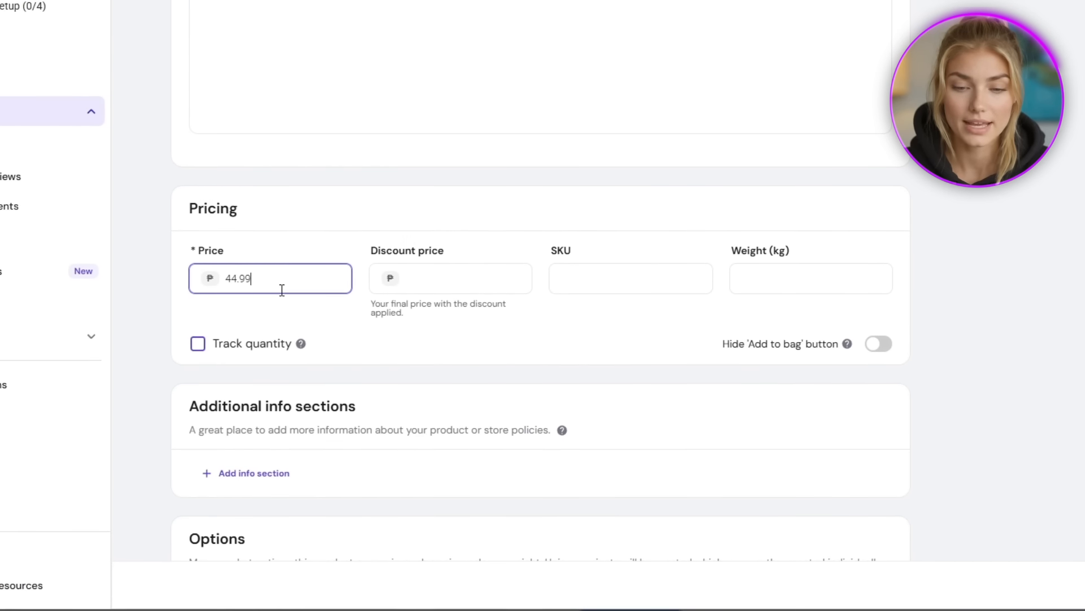
# Step: Track the product's stock with a quantity of 300 and a low stock threshold of 10, and save the product
pyautogui.click(458, 278)
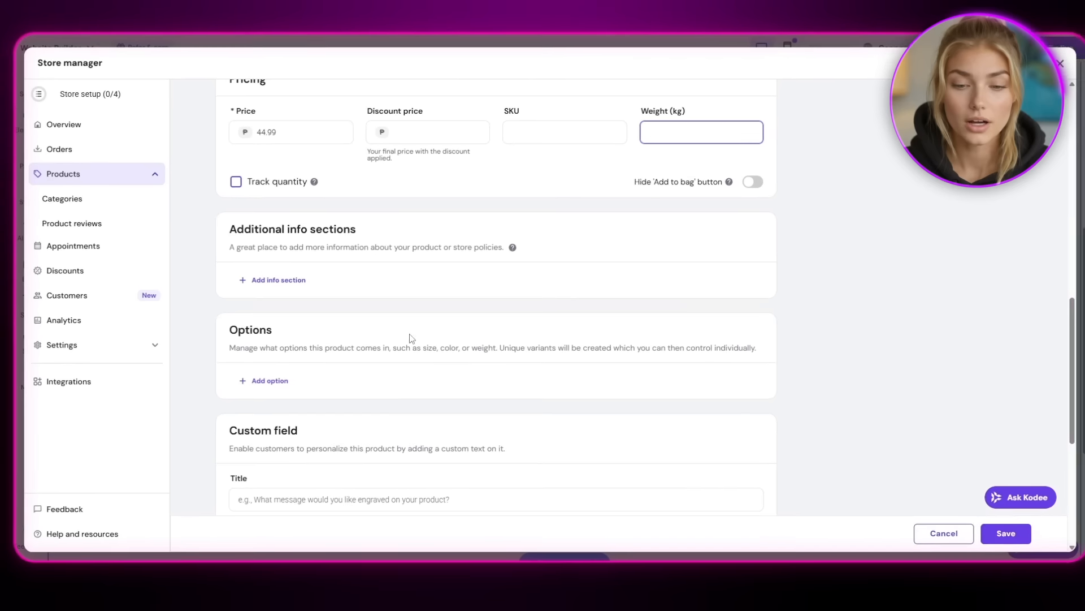
pyautogui.click(240, 188)
pyautogui.write('300')
pyautogui.click(239, 267)
pyautogui.scroll(-2, 317, 260)
pyautogui.write('10')
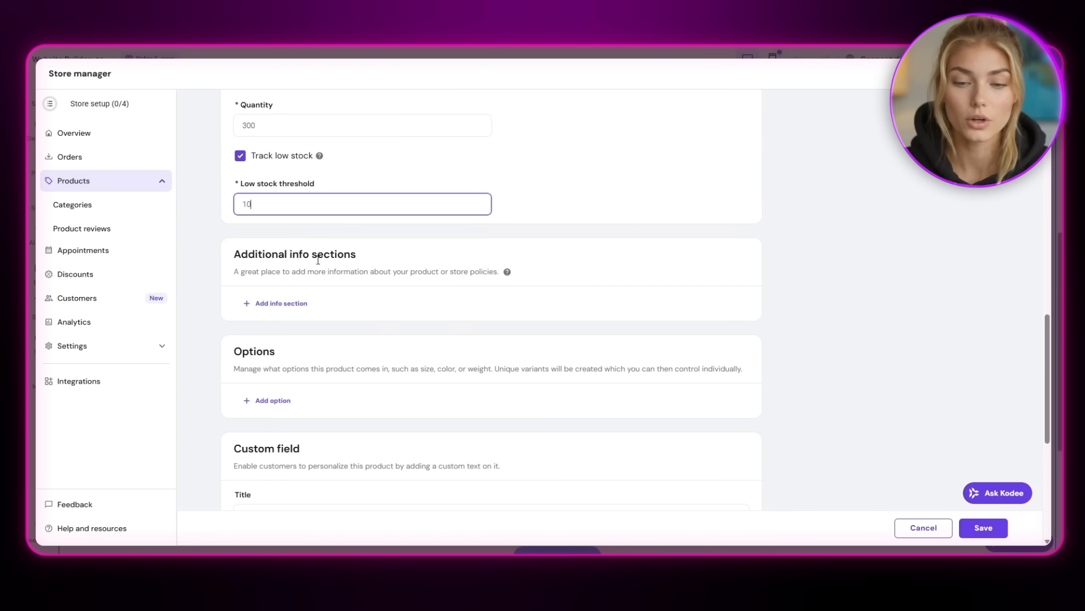
pyautogui.scroll(-5, 436, 323)
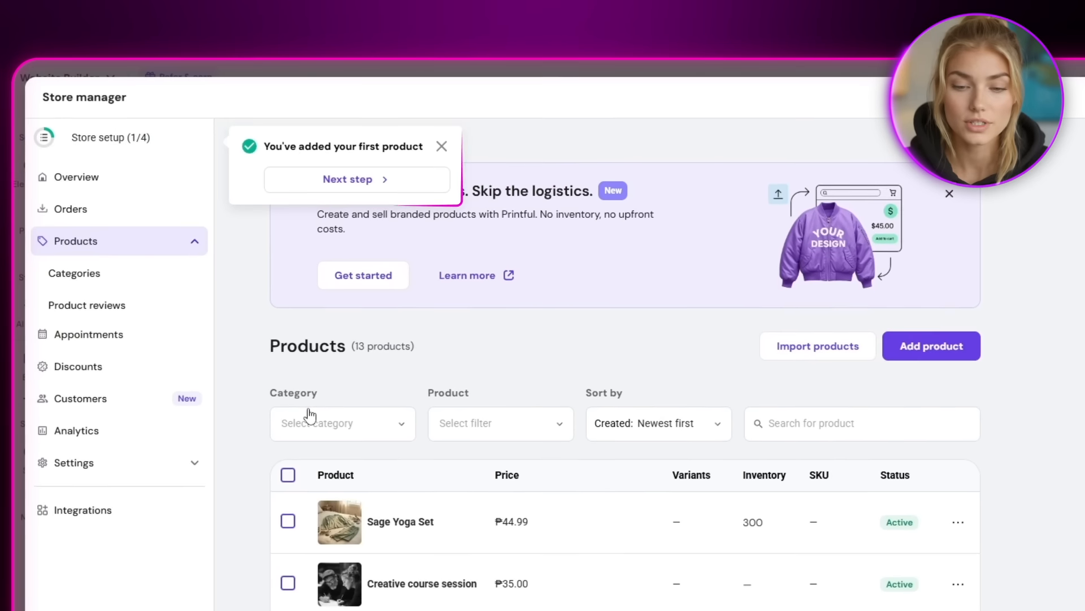
# Step: Change the company location in the store's payment settings, searching the country list for UNIT
pyautogui.click(503, 523)
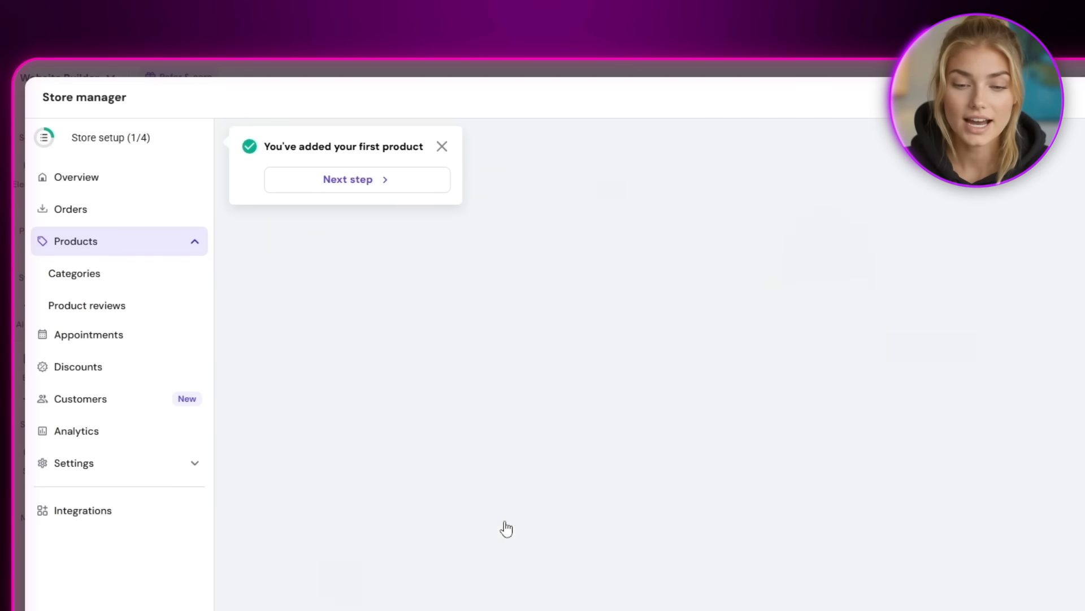
pyautogui.click(85, 463)
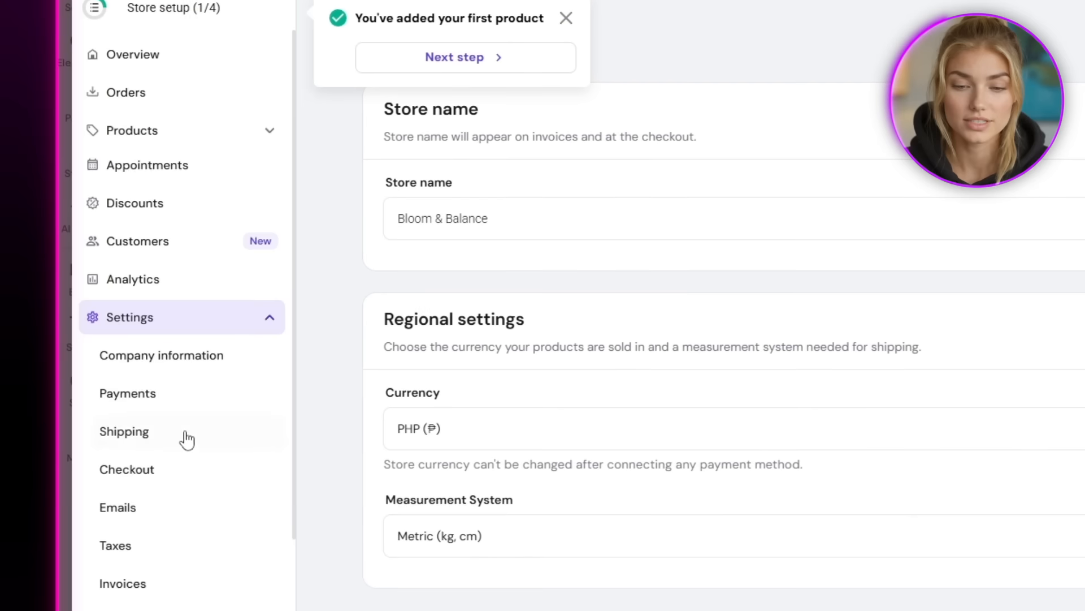
pyautogui.scroll(-1, 189, 452)
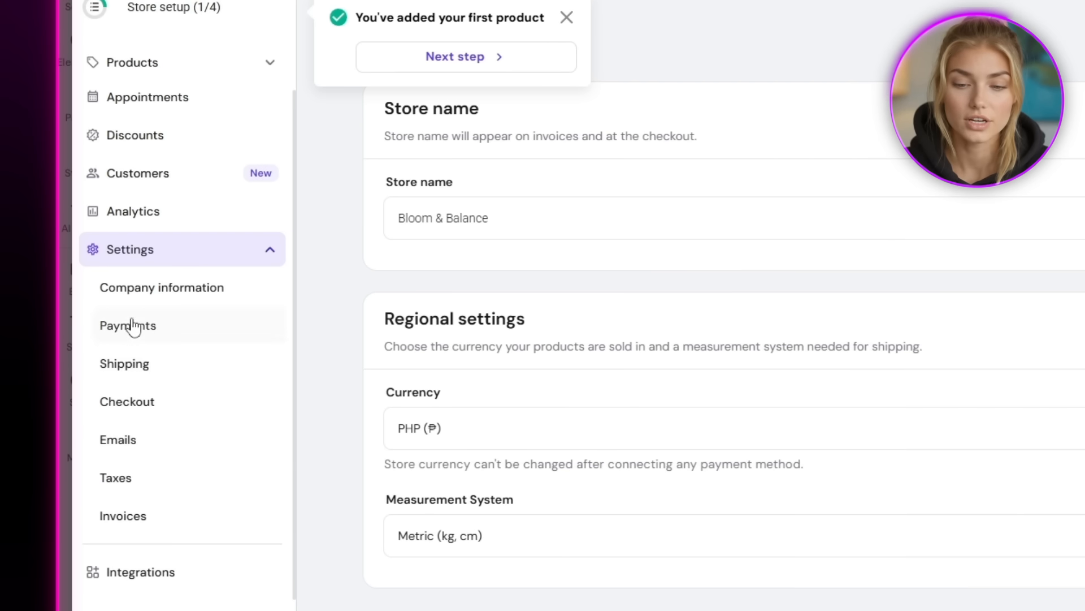
pyautogui.click(180, 337)
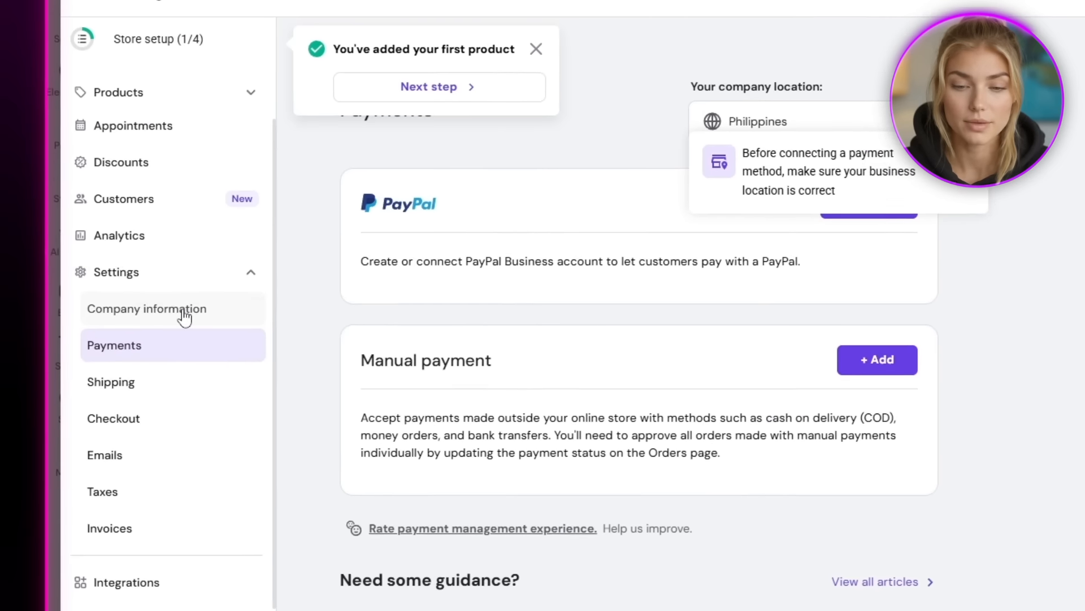
pyautogui.click(636, 212)
pyautogui.write('UNIT')
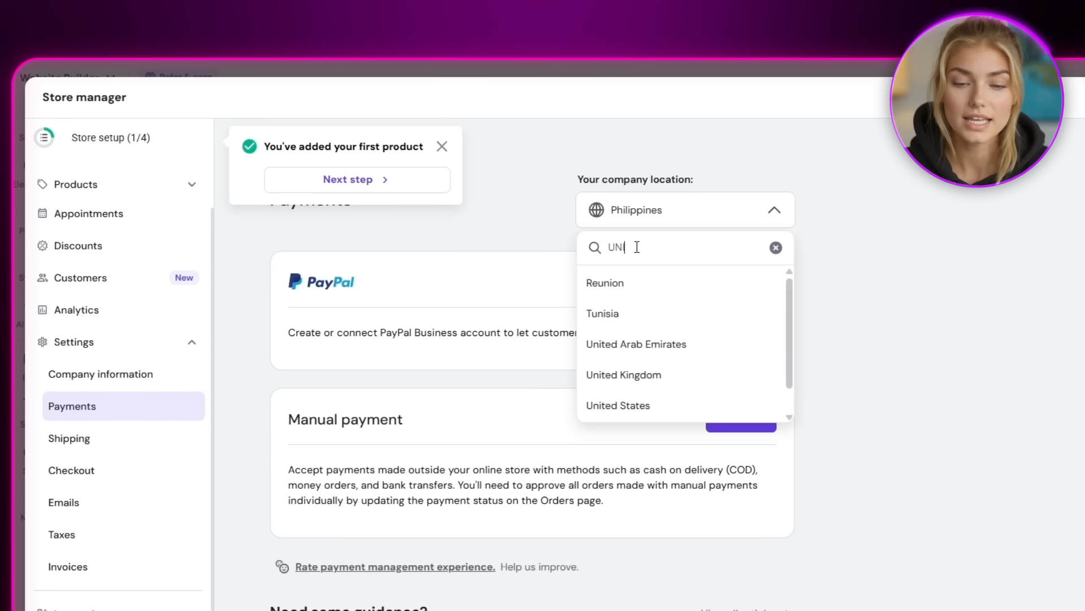
pyautogui.click(650, 339)
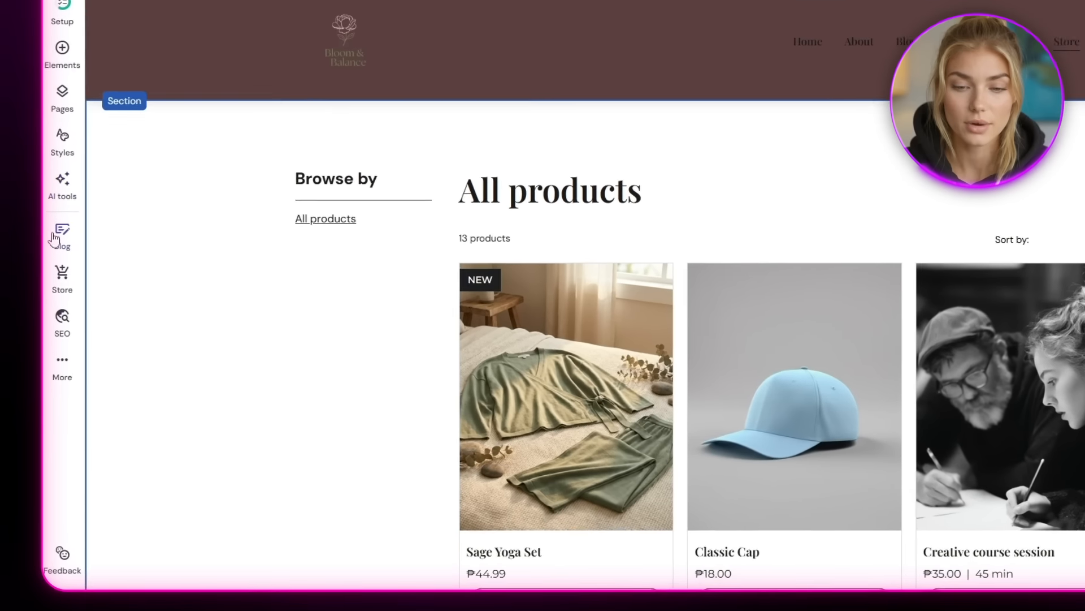
# Step: Open the Home page's SEO settings and review its focus keywords, SEO title and meta description checks
pyautogui.click(25, 342)
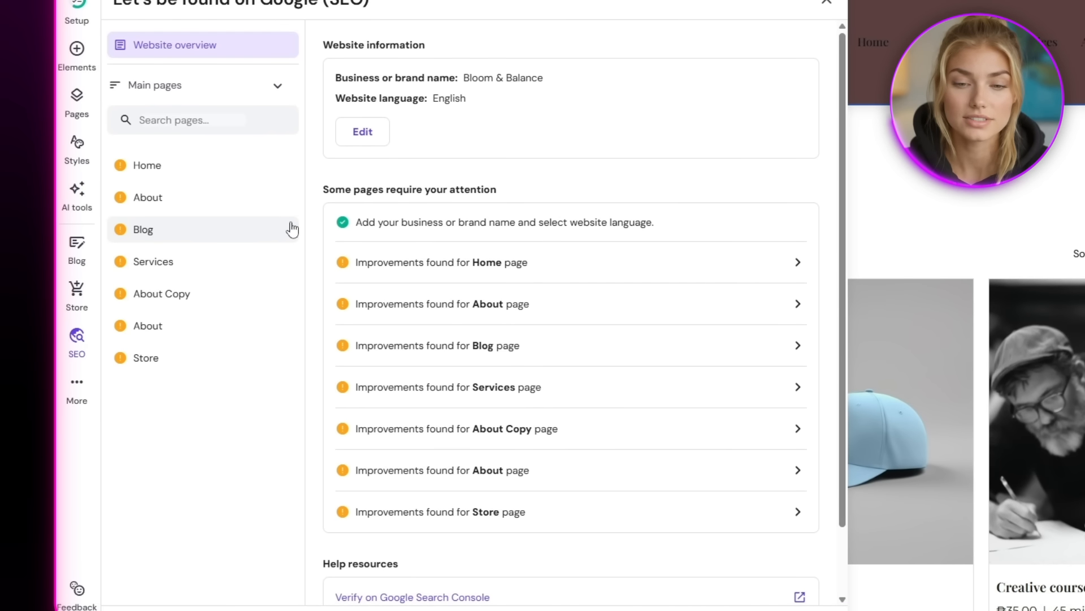
pyautogui.click(120, 167)
pyautogui.scroll(-5, 596, 334)
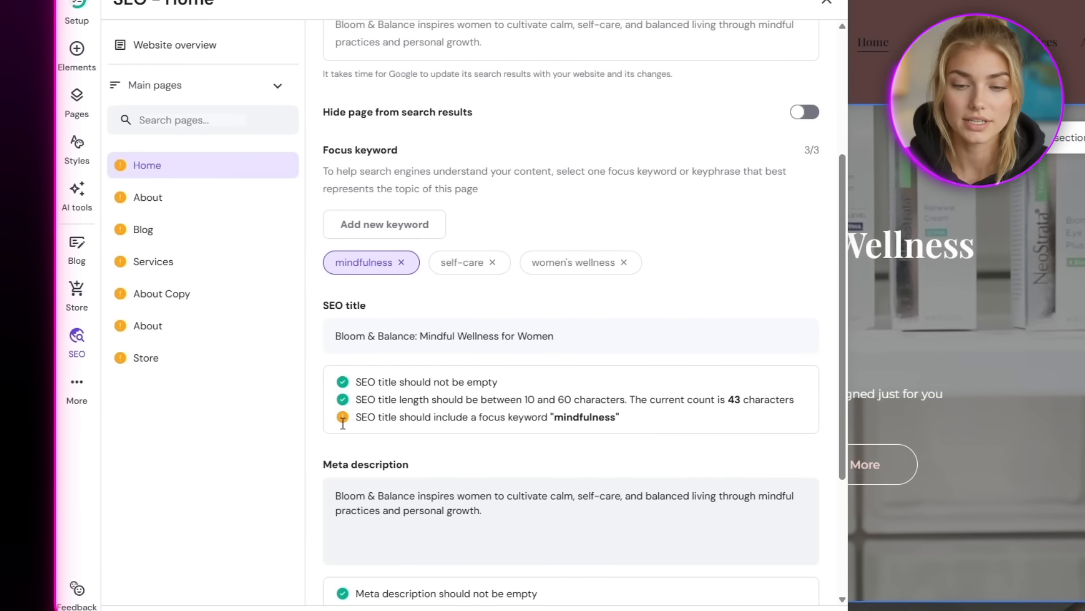
# Step: Change the Home page's SEO title to "Bloom & Balance: Mindfulness for Women"
pyautogui.scroll(-1, 397, 256)
pyautogui.tripleClick(398, 256)
pyautogui.write('Bloom & Balance: Mindful ')
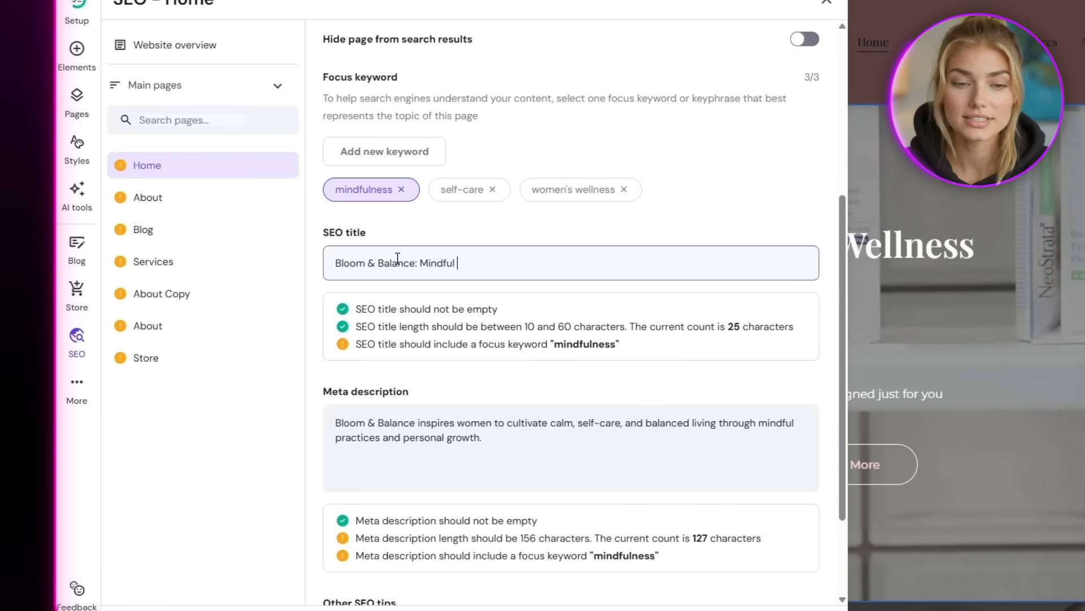
pyautogui.write('Wellness for Women')
pyautogui.doubleClick(480, 263)
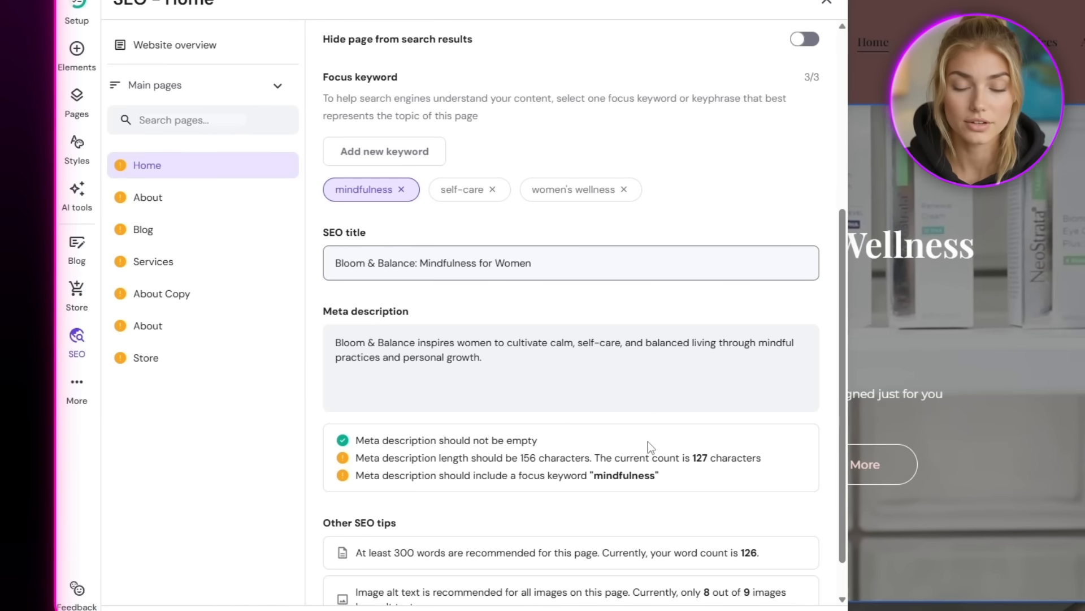
# Step: Review the Home page's meta description checks and the other SEO tips
pyautogui.scroll(-1, 648, 446)
pyautogui.scroll(1, 648, 447)
pyautogui.tripleClick(578, 395)
pyautogui.click(578, 395)
pyautogui.scroll(-1, 553, 462)
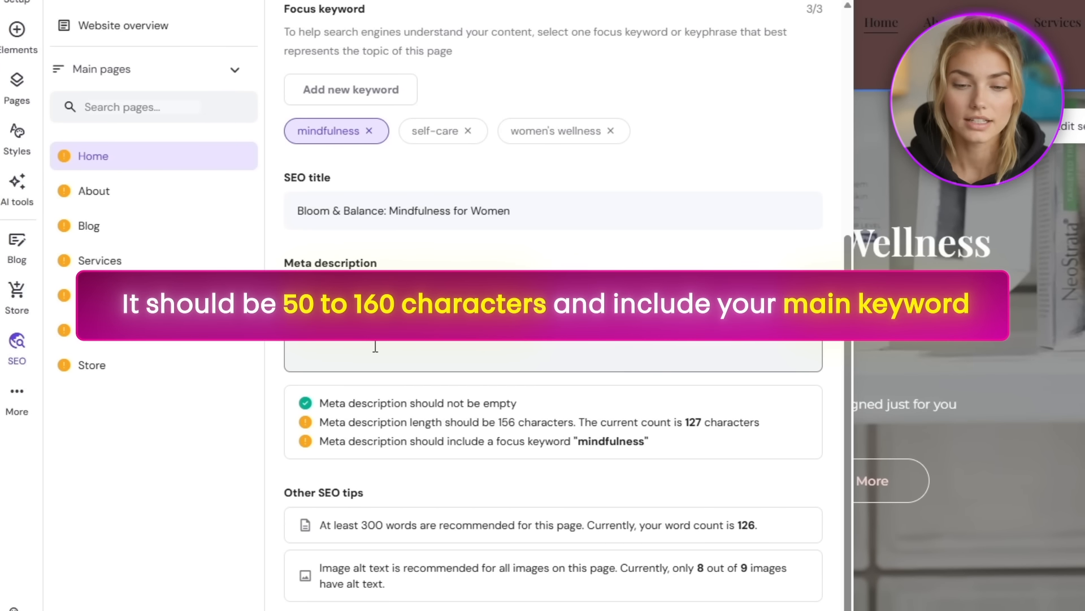
# Step: Compare the Home page's SEO checks for the focus keywords self-care and women's wellness, and return to mindfulness
pyautogui.scroll(2, 336, 213)
pyautogui.click(439, 289)
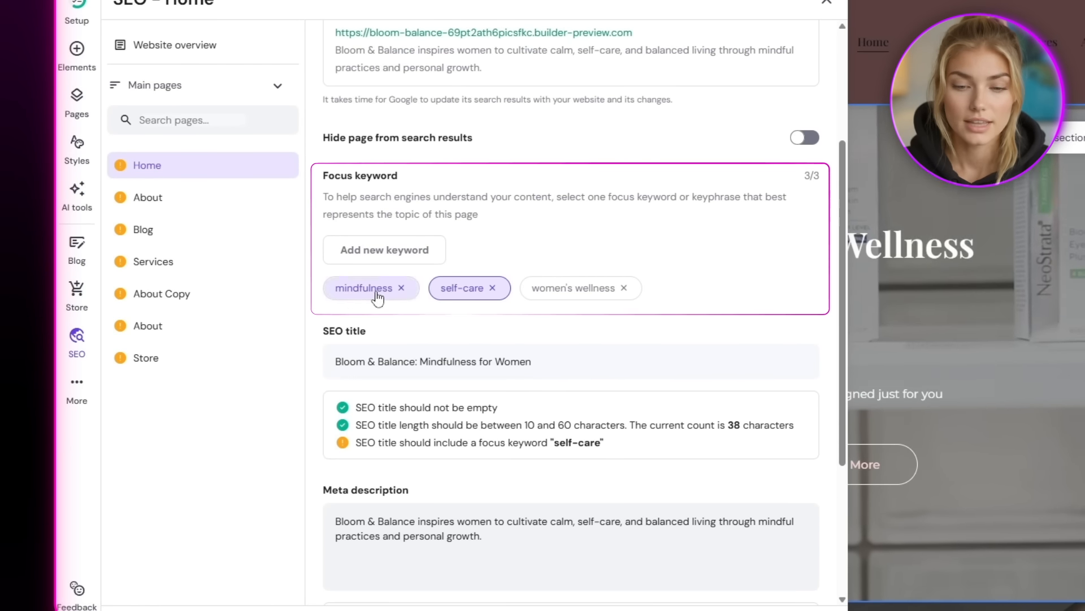
pyautogui.click(573, 287)
pyautogui.click(472, 288)
pyautogui.click(367, 288)
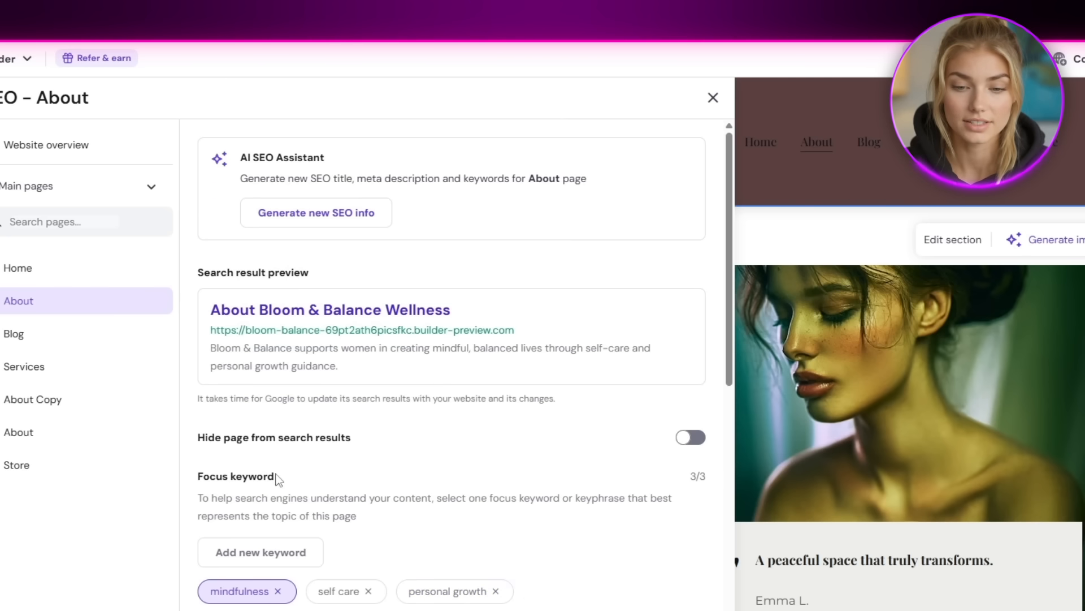
# Step: Review the SEO settings and checks of the About, Blog and Services pages
pyautogui.scroll(-8, 277, 478)
pyautogui.click(13, 334)
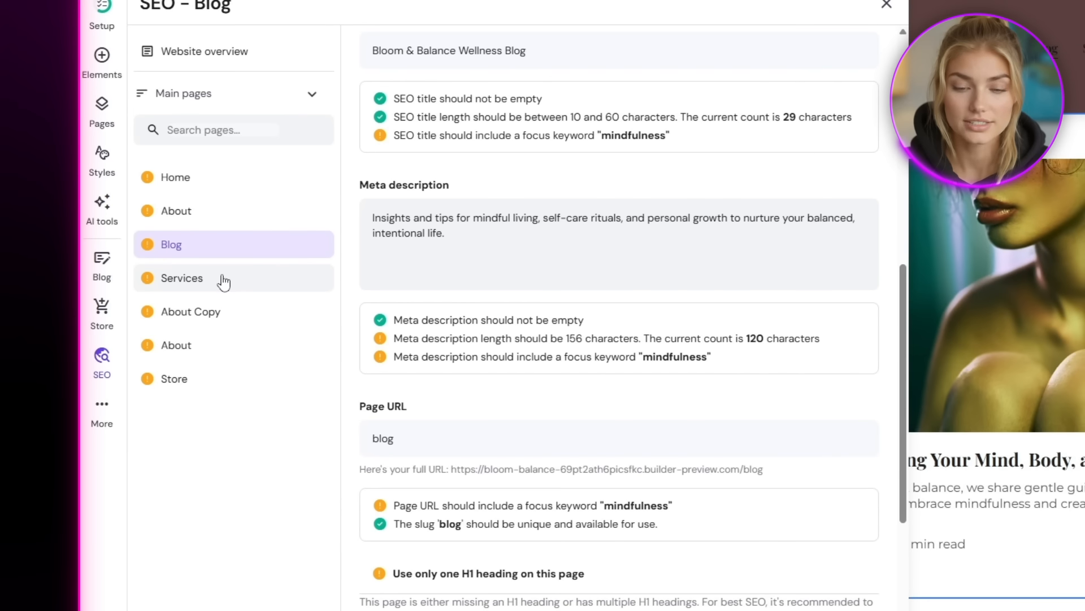
pyautogui.click(224, 282)
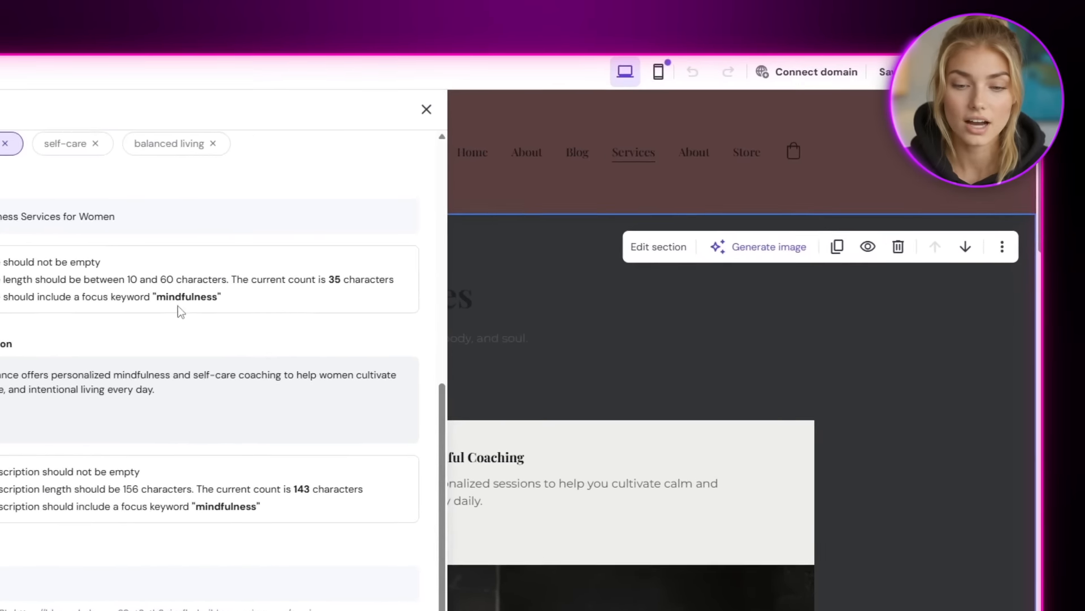
# Step: Start claiming the free domain for the website and search for bloomandbalance.com
pyautogui.click(823, 72)
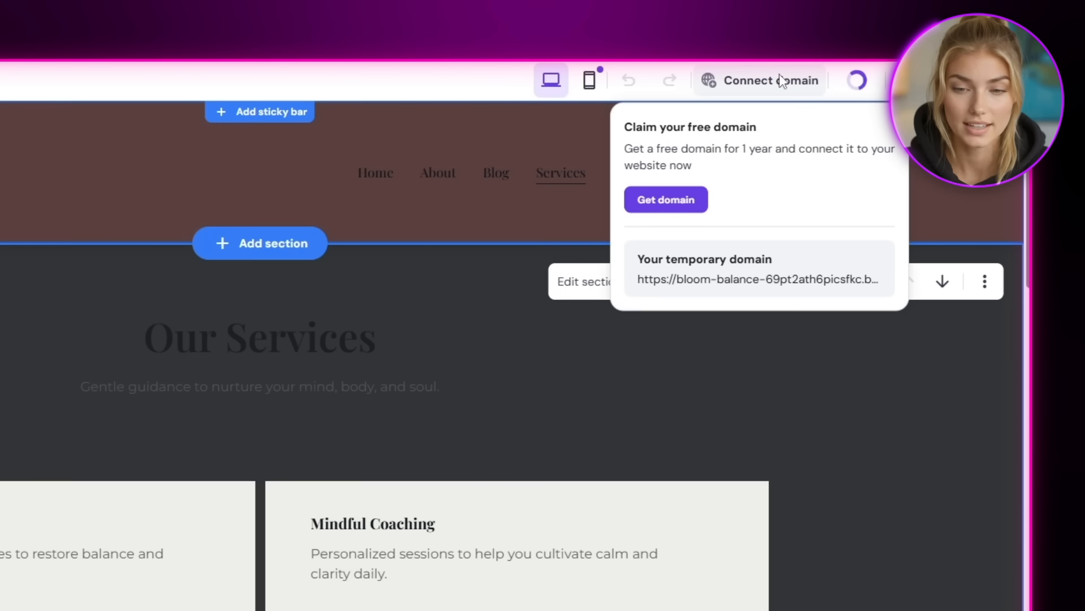
pyautogui.click(672, 199)
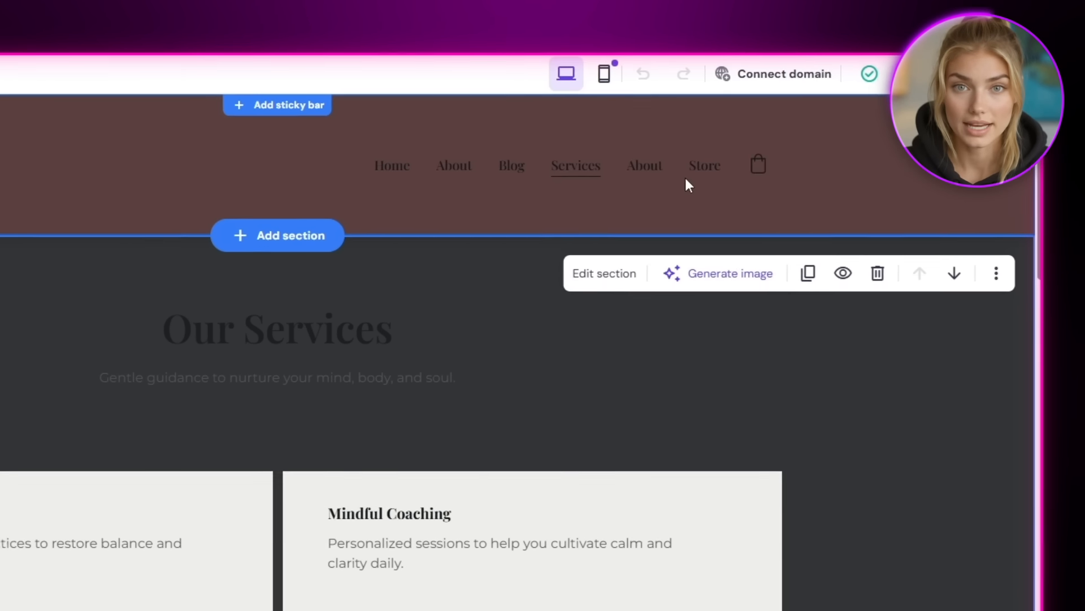
pyautogui.write('bloomand')
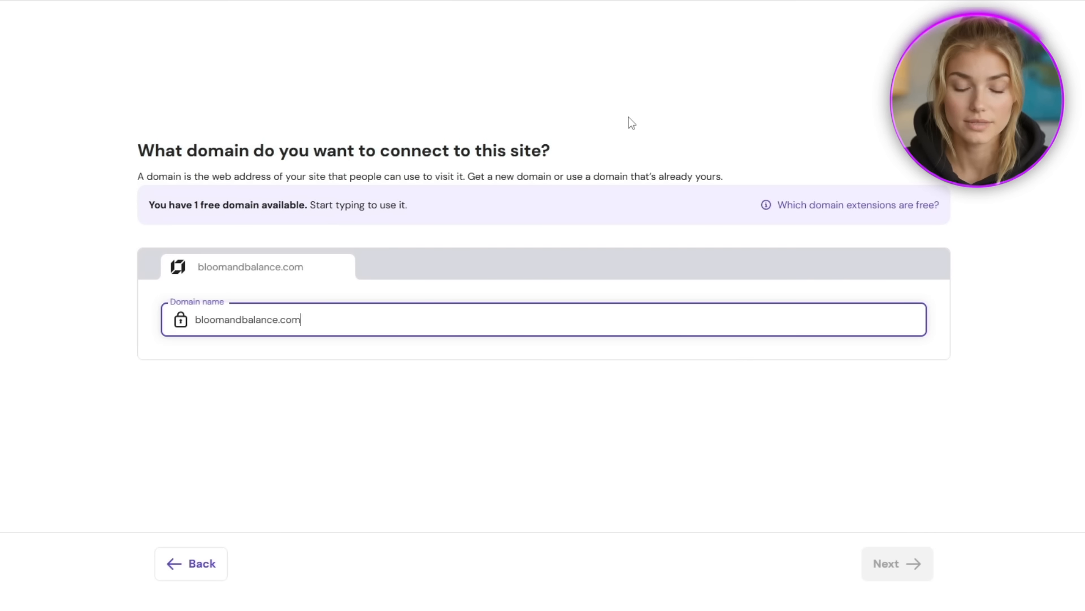
pyautogui.write('balance.com')
pyautogui.press('BackSpace')
pyautogui.write('m')
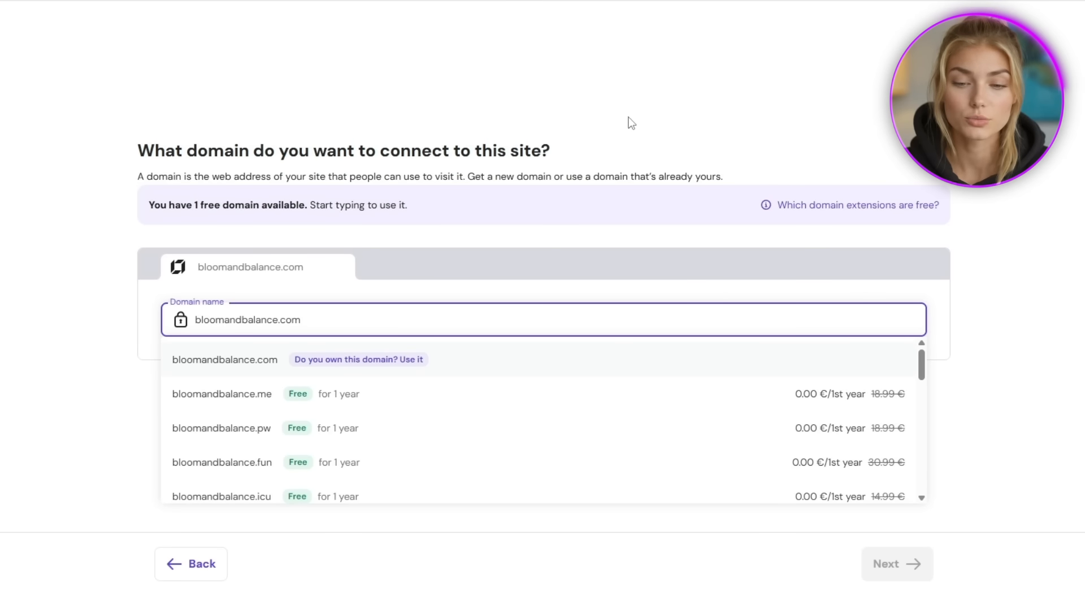
# Step: Choose the free domain bloomandbalance.pw for the site and continue to its registration
pyautogui.click(282, 367)
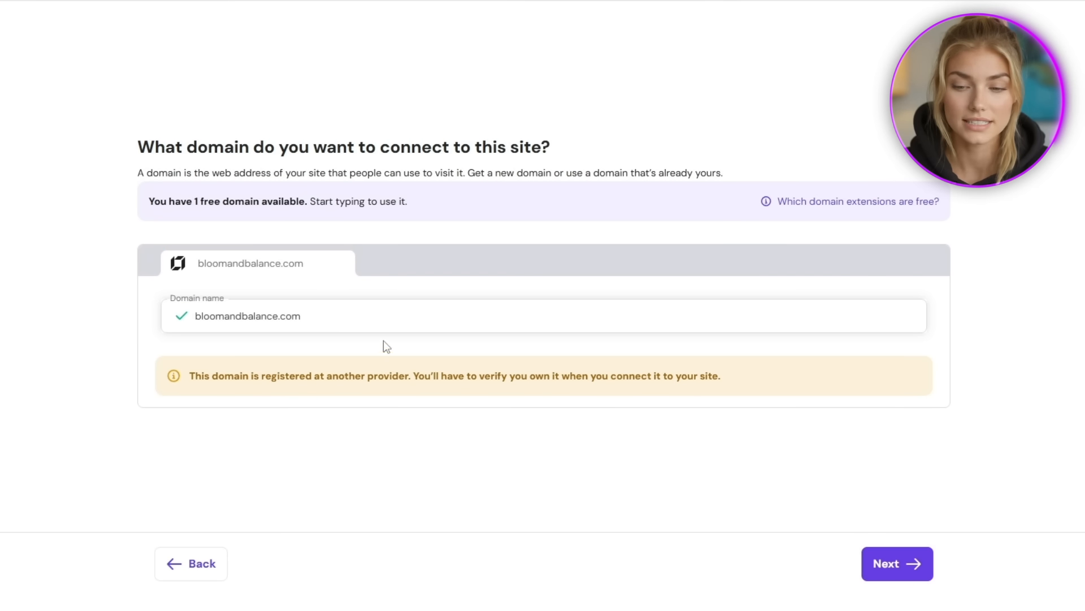
pyautogui.click(351, 399)
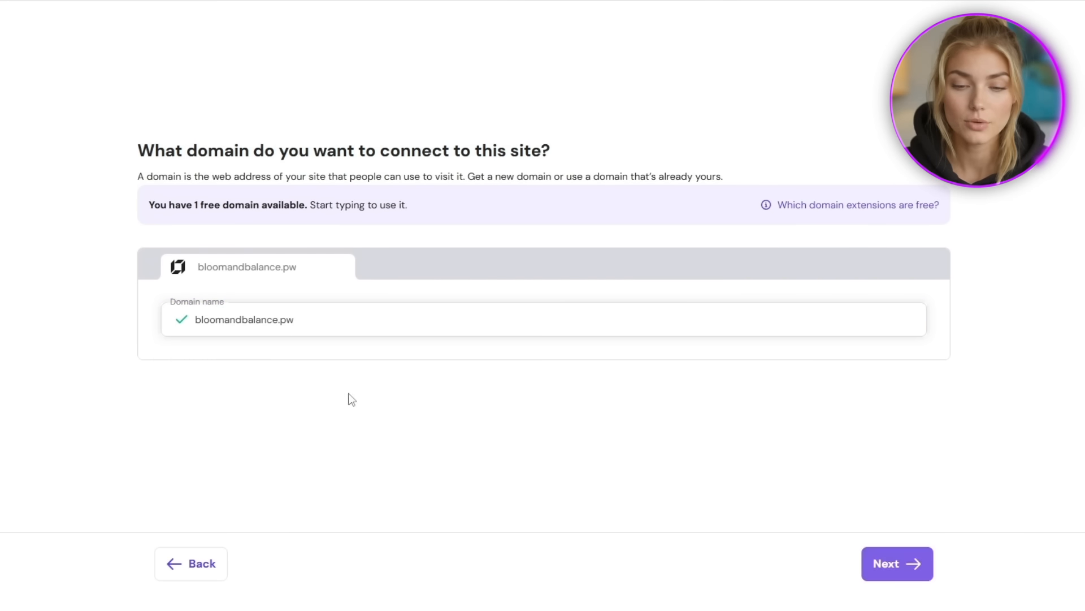
pyautogui.click(896, 561)
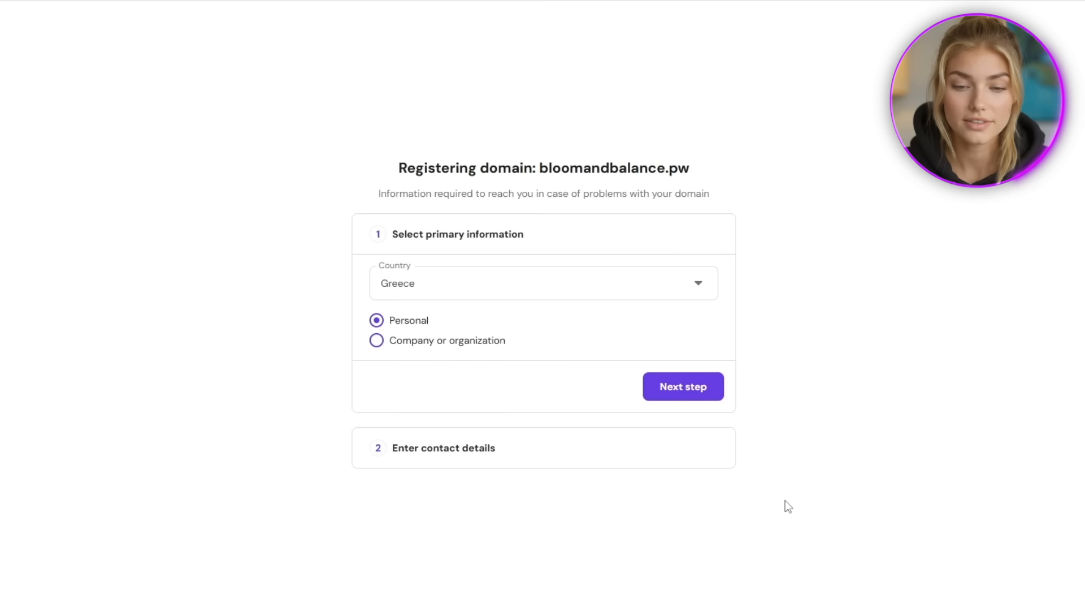
# Step: Set the domain registration country to United States, keep the Personal type, and finish the registration with the contact details
pyautogui.click(434, 286)
pyautogui.write('unit')
pyautogui.click(433, 415)
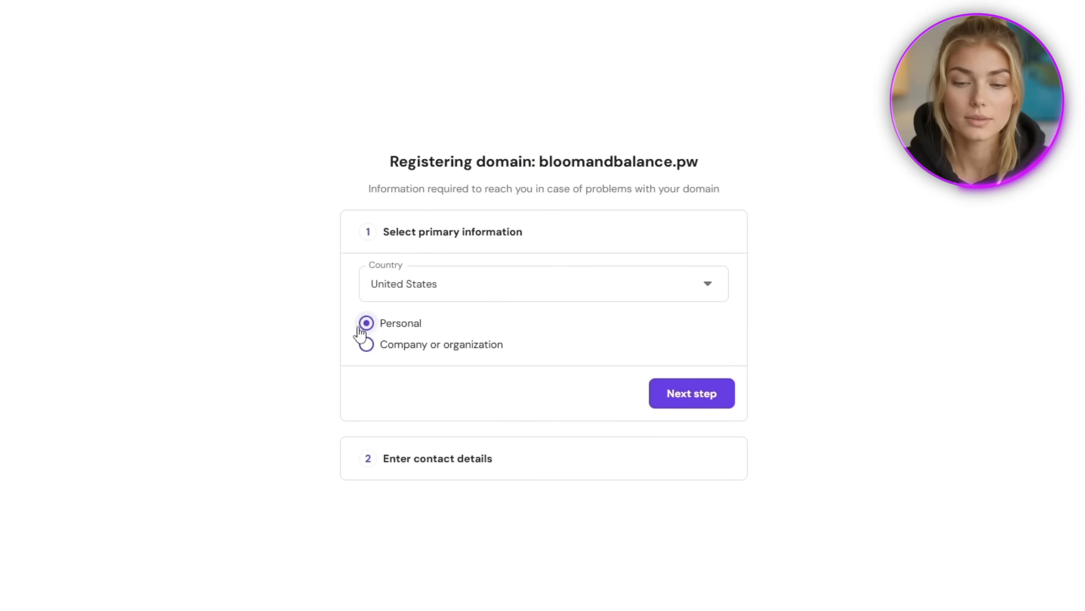
pyautogui.click(674, 399)
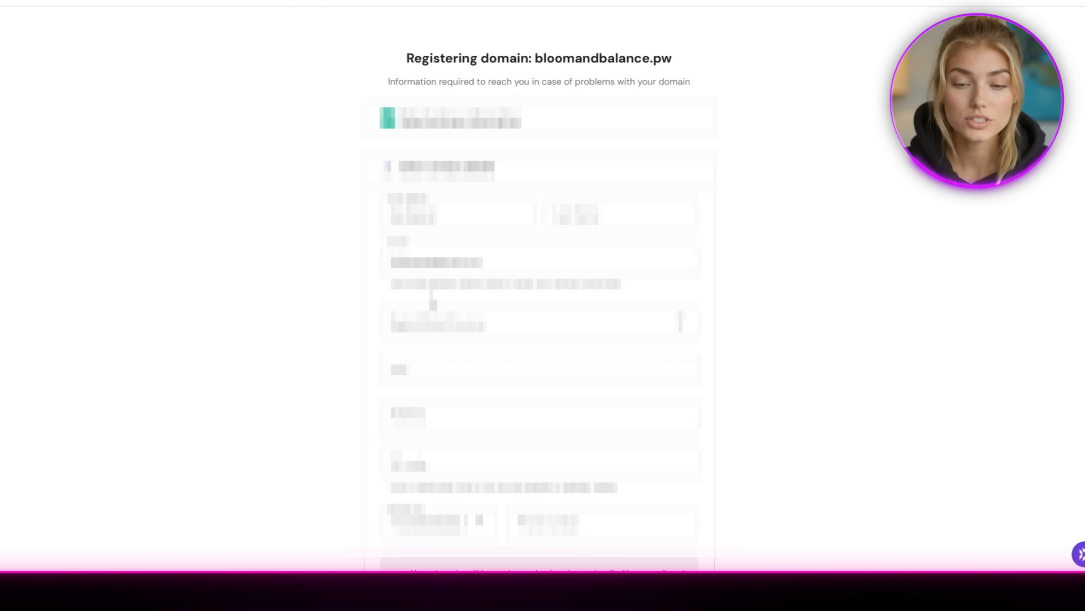
pyautogui.scroll(-5, 450, 225)
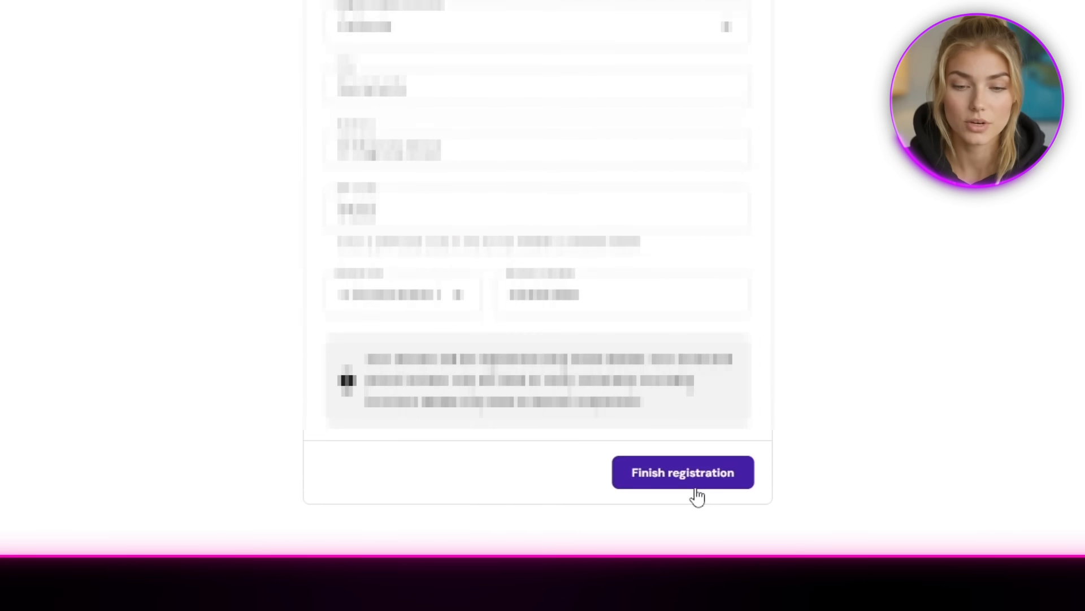
pyautogui.click(663, 502)
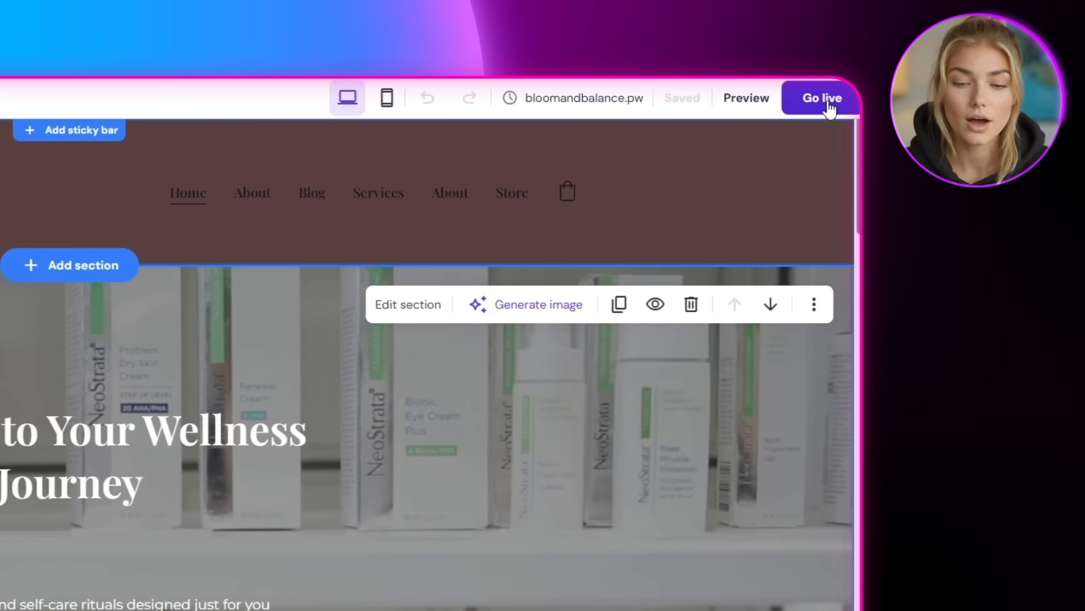
# Step: Publish the website and look through the Home page's preview down to the Our Moments section
pyautogui.click(824, 99)
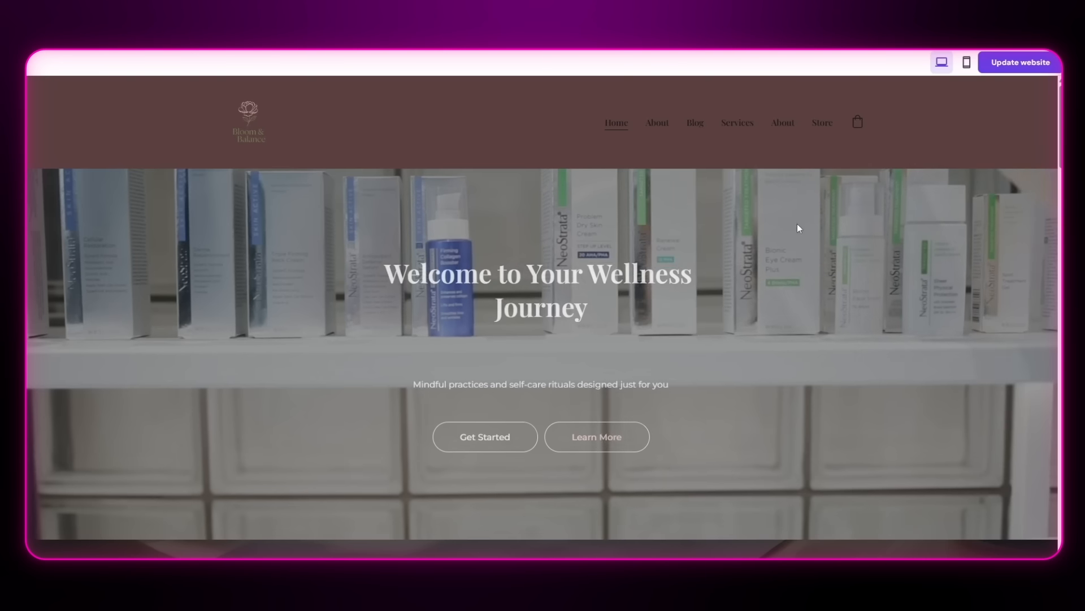
pyautogui.scroll(-10, 730, 326)
pyautogui.scroll(-10, 731, 327)
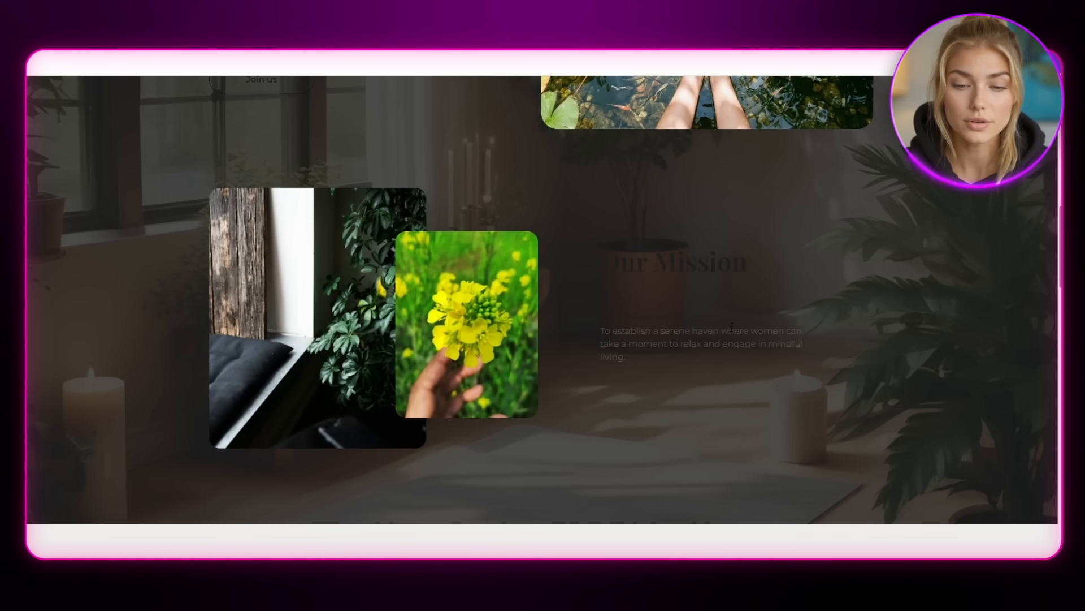
pyautogui.scroll(-10, 730, 332)
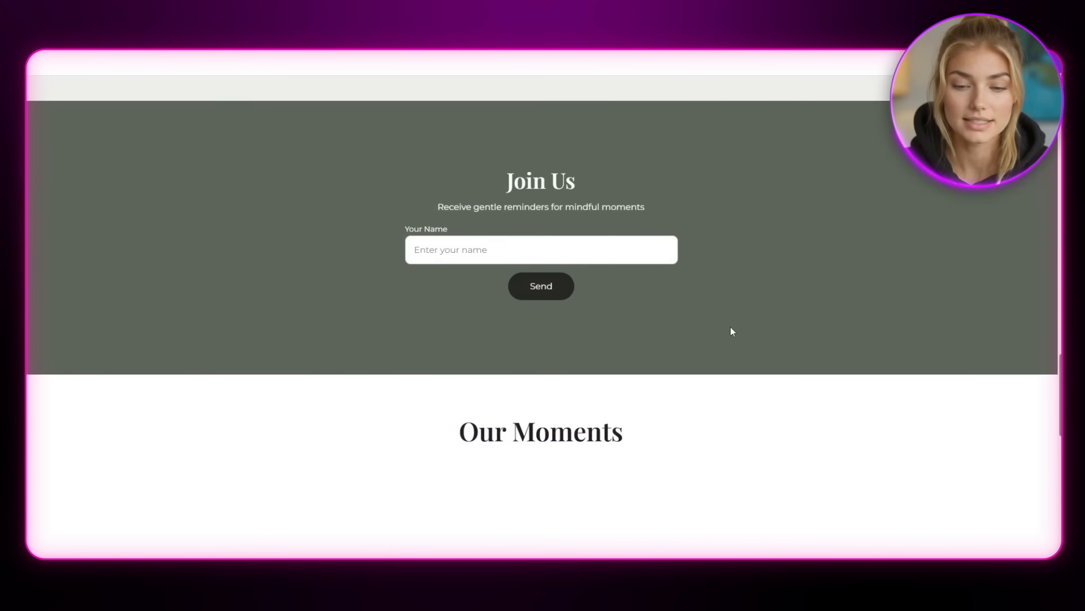
pyautogui.scroll(-2, 731, 326)
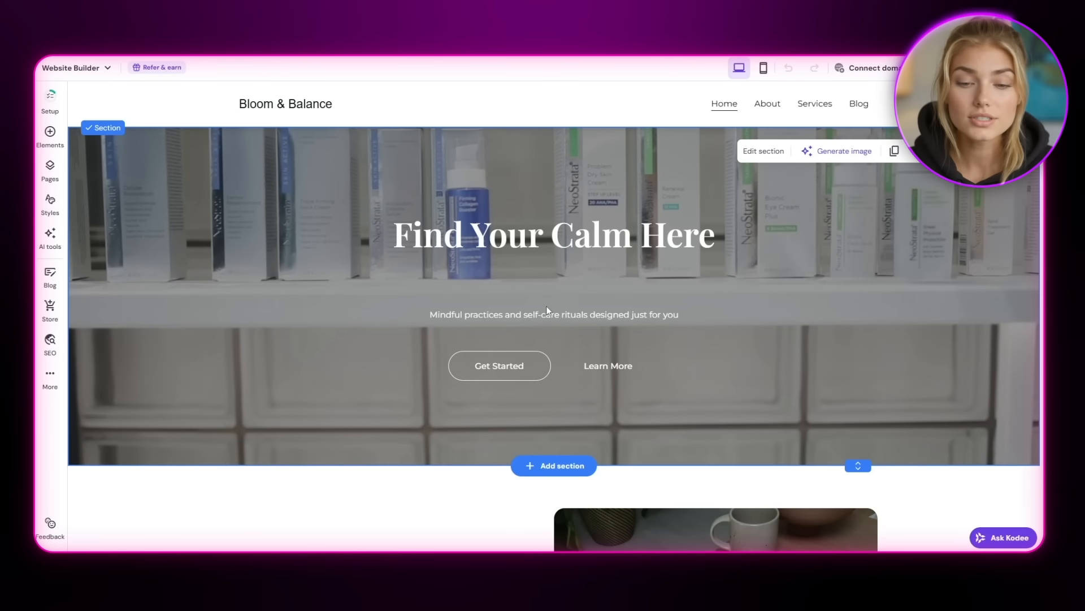
pyautogui.scroll(-5, 540, 328)
pyautogui.scroll(-4, 539, 330)
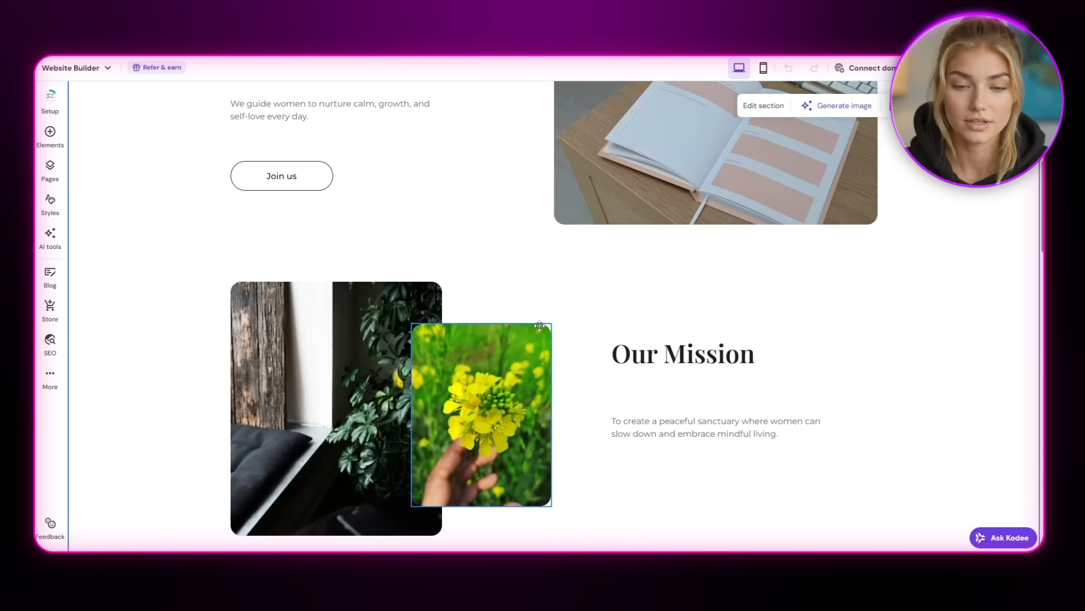
pyautogui.scroll(6, 539, 330)
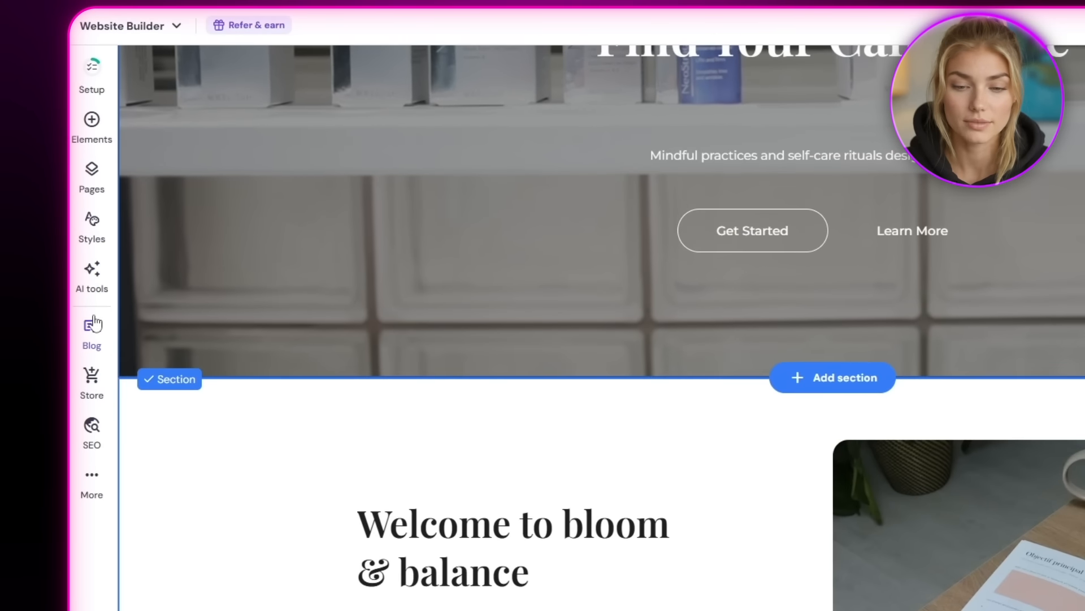